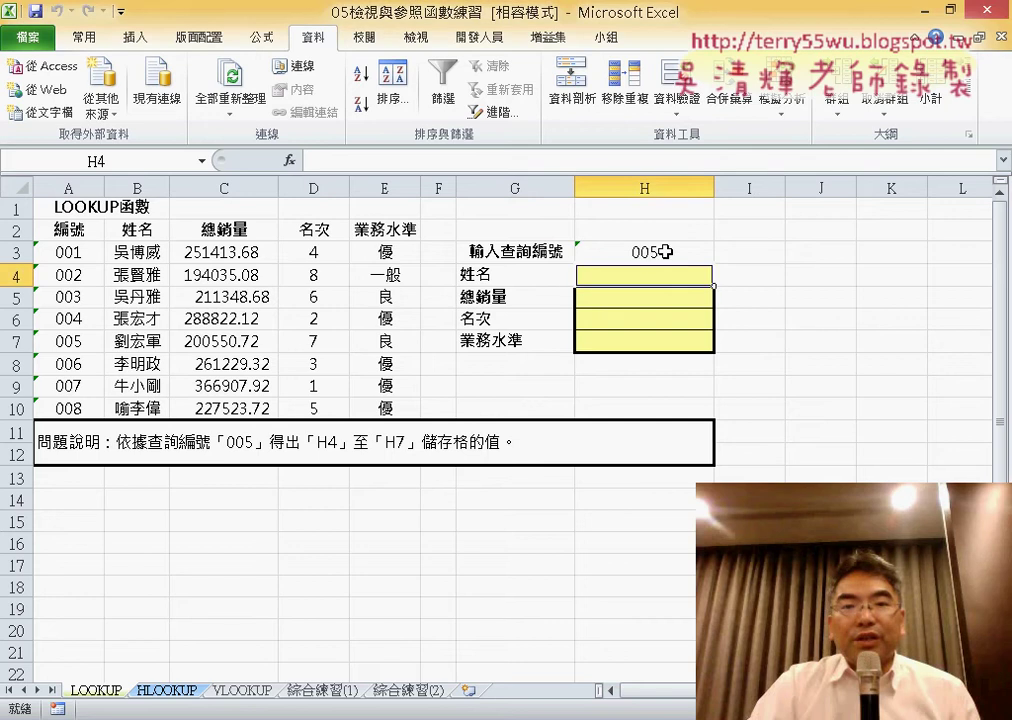
- Annotate the lookup ID cell H3, record 005 and empty result cells H4:H7, then clear the marks
click(670, 252)
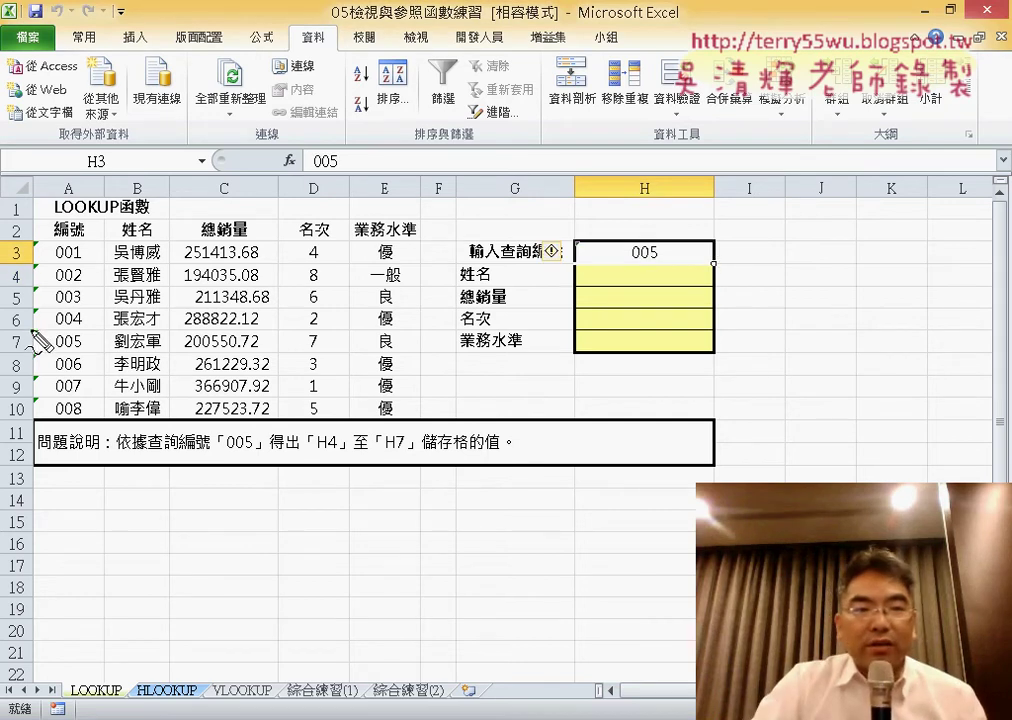
mouse_move(34, 334)
mouse_down()
mouse_move(410, 340)
mouse_move(121, 361)
mouse_up()
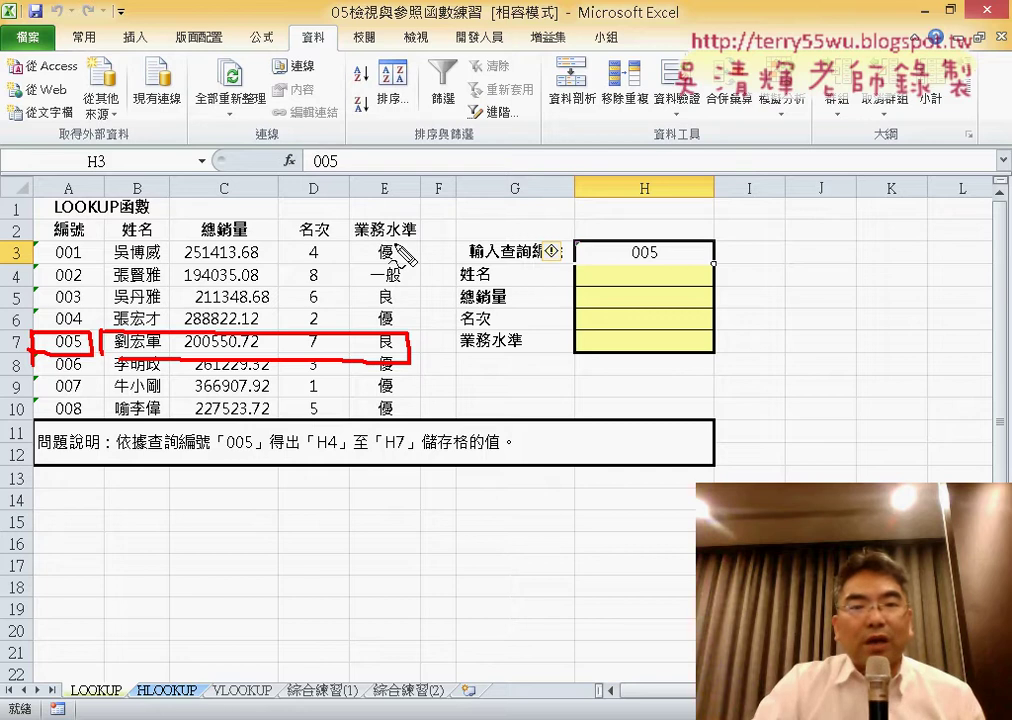
mouse_move(565, 272)
mouse_down()
mouse_move(560, 350)
mouse_move(650, 270)
mouse_move(728, 355)
mouse_move(575, 362)
mouse_up()
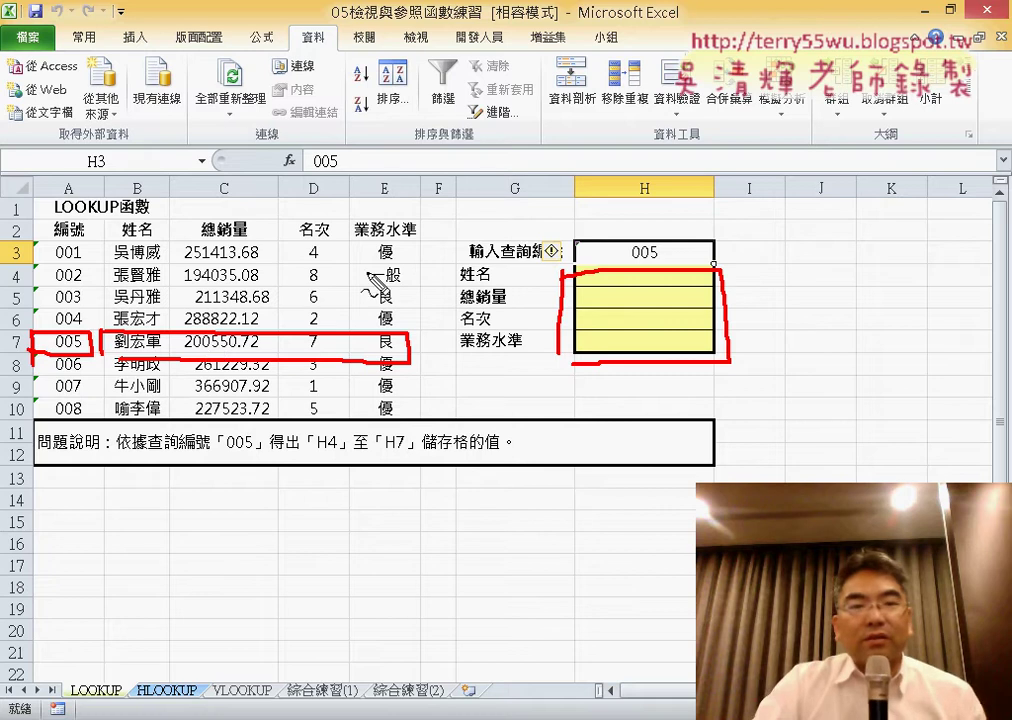
drag(296, 328, 553, 318)
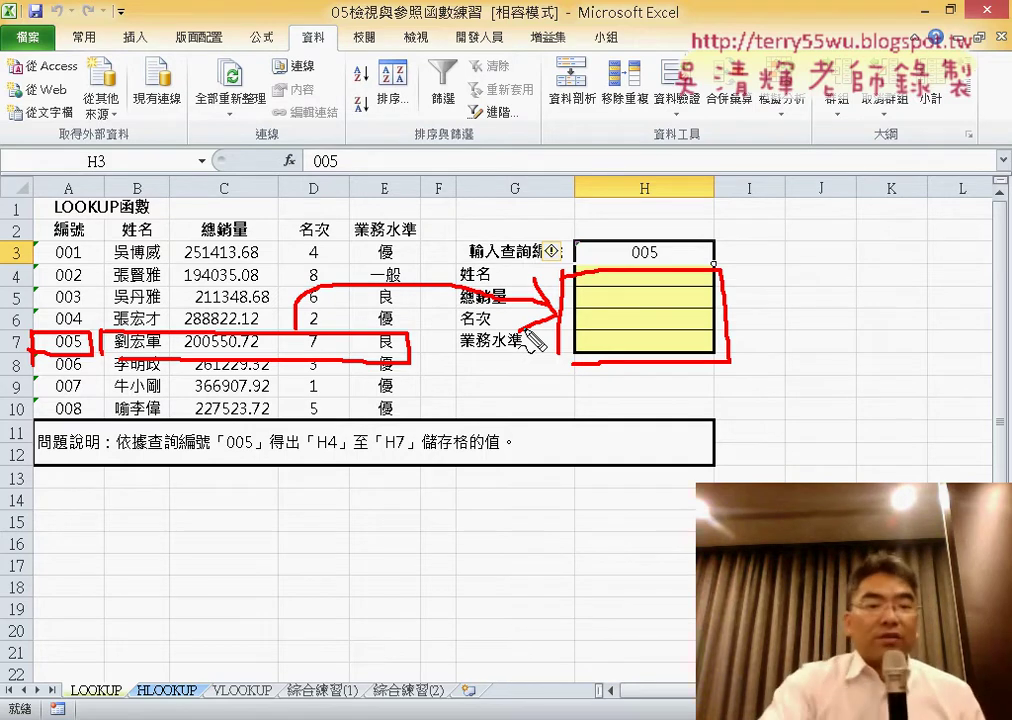
key(Escape)
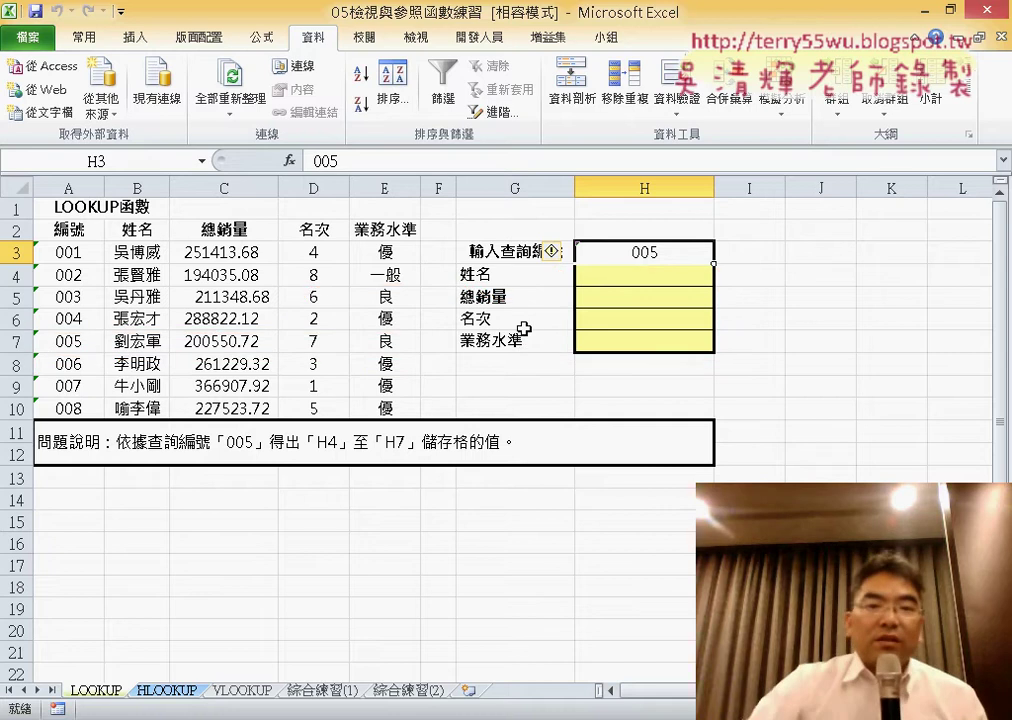
- Insert VLOOKUP into H4 from the 檢視與參照 (Lookup & Reference) function category
click(664, 285)
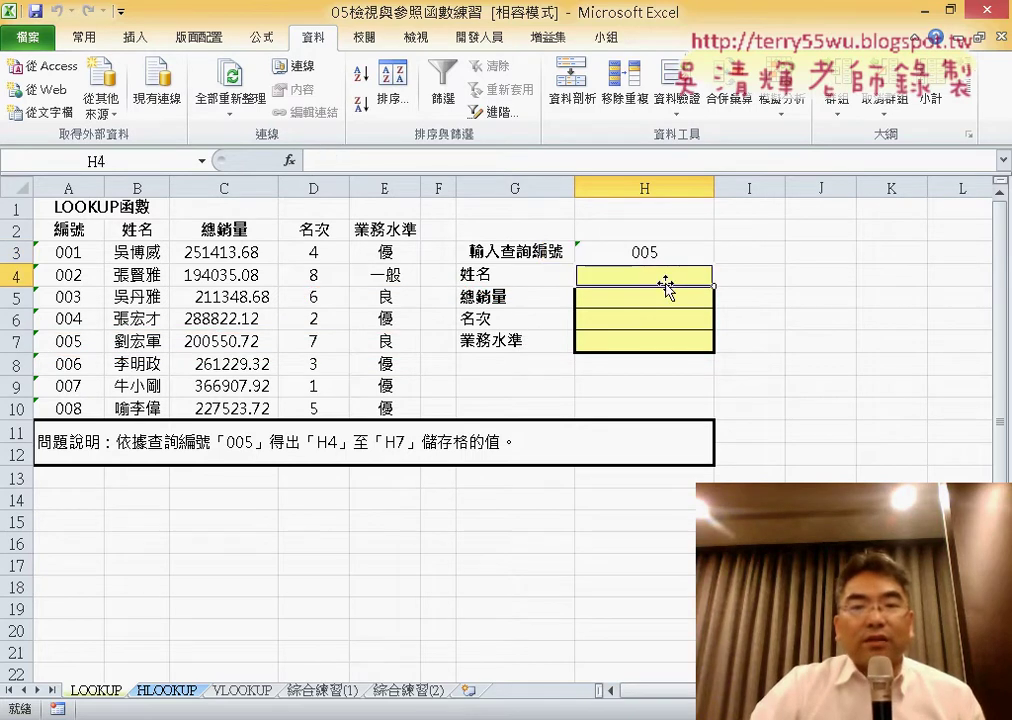
click(291, 161)
click(658, 150)
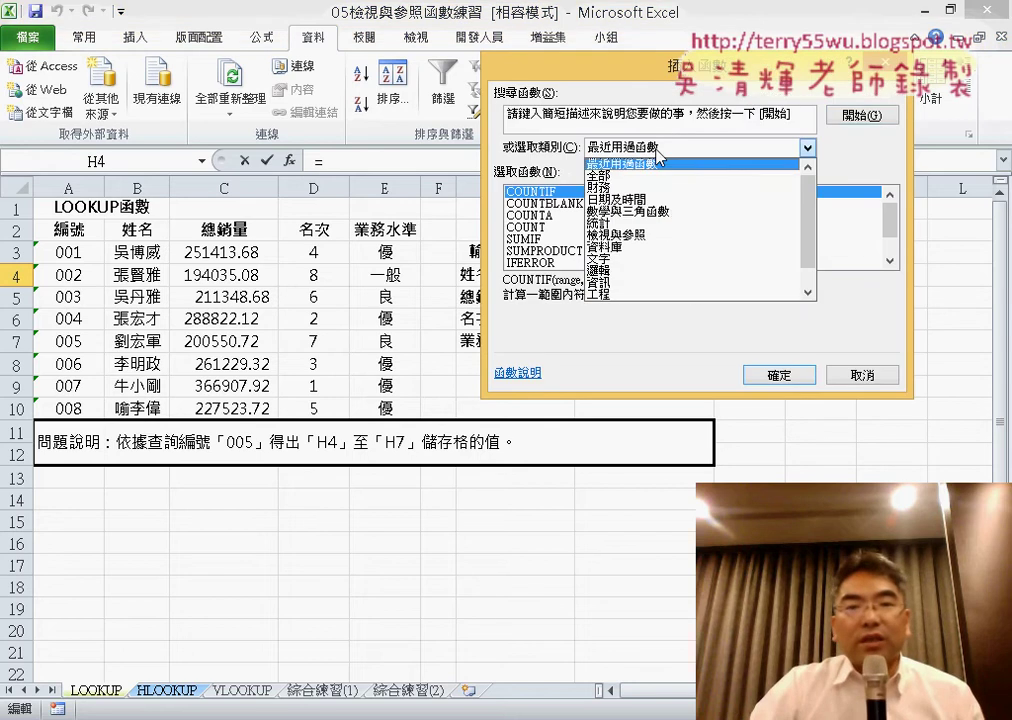
click(672, 240)
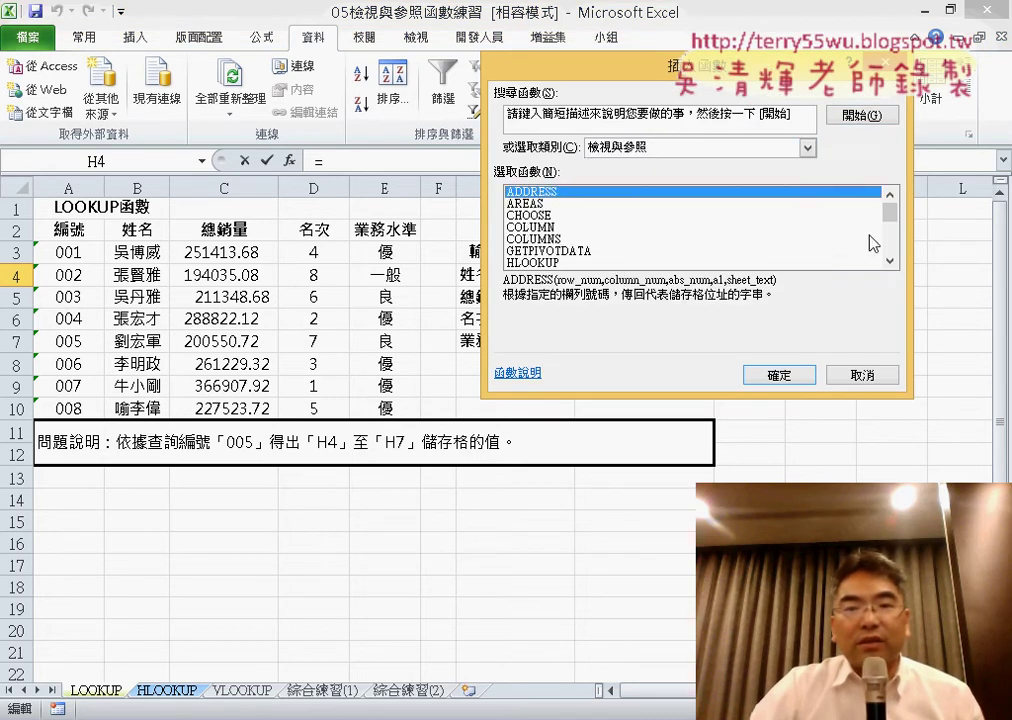
drag(889, 218, 893, 247)
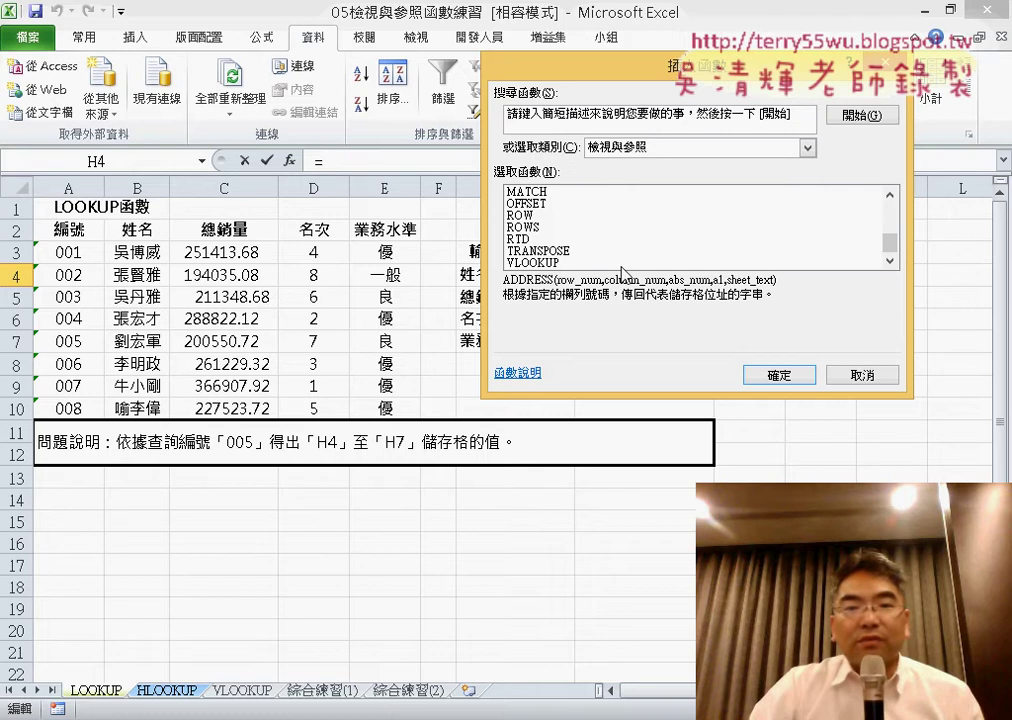
double_click(588, 263)
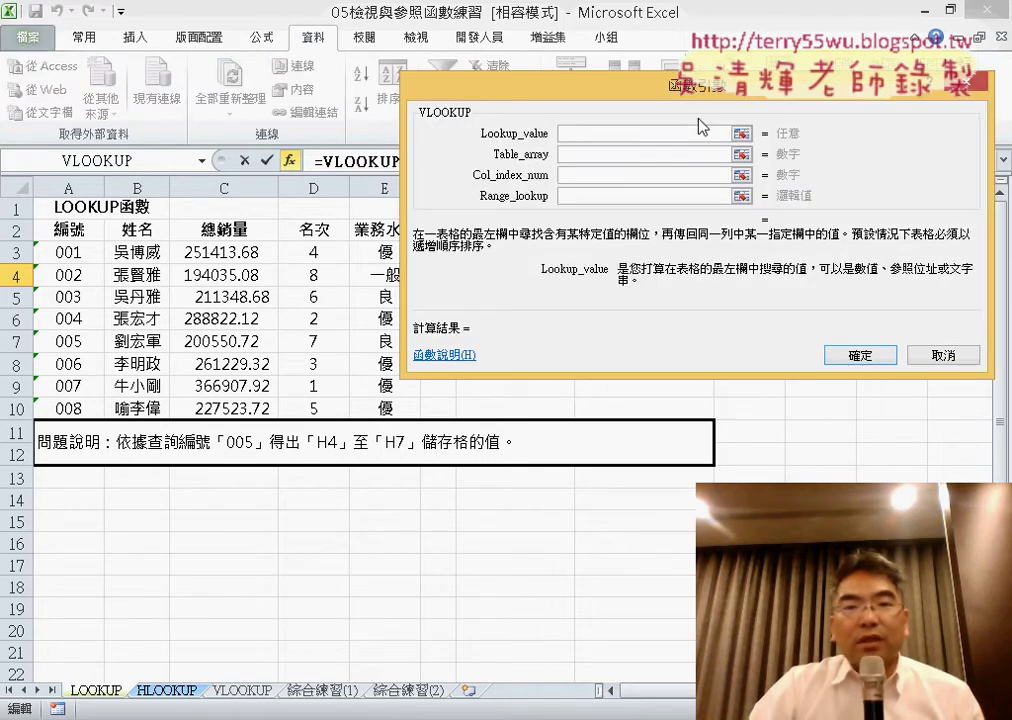
- Give VLOOKUP lookup value H3 and table array A3:E10
drag(668, 105, 600, 376)
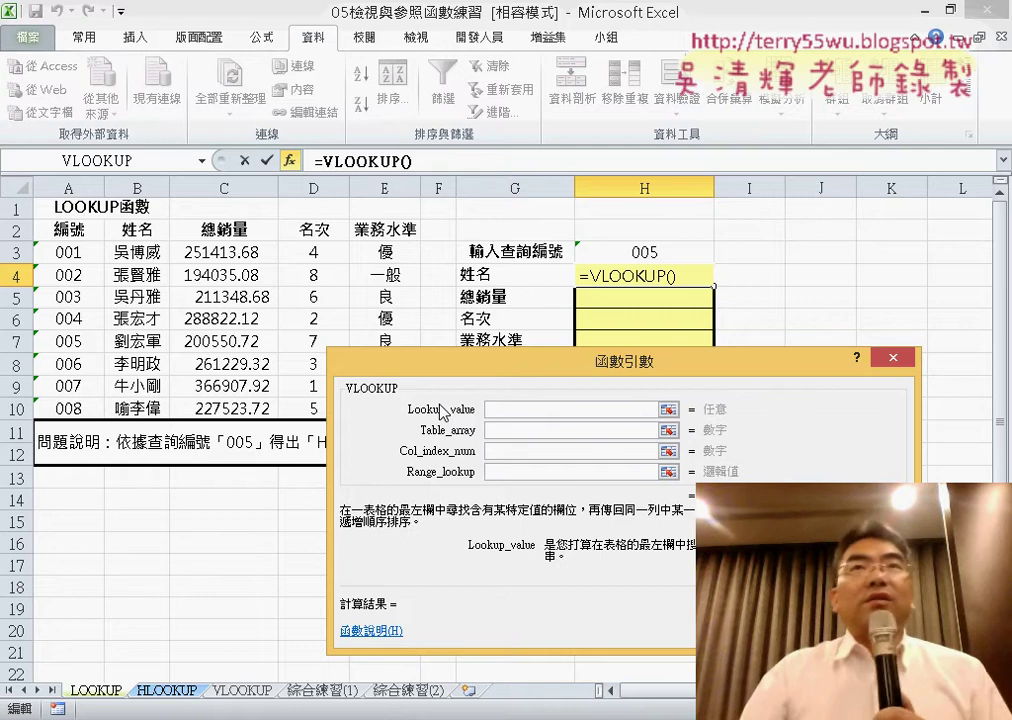
click(659, 254)
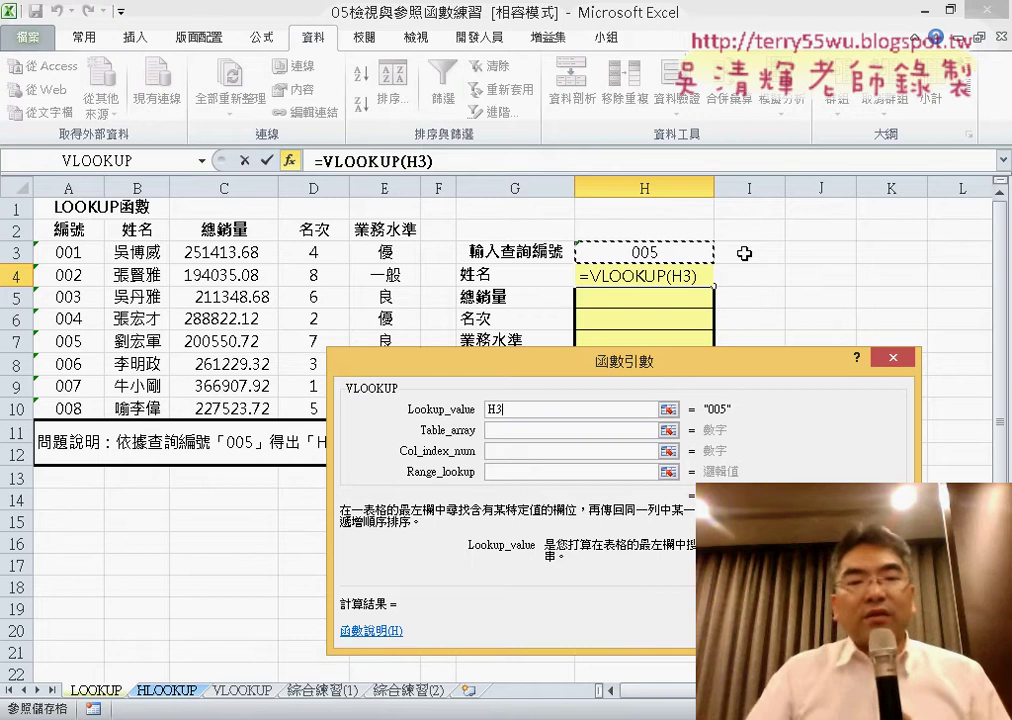
click(534, 428)
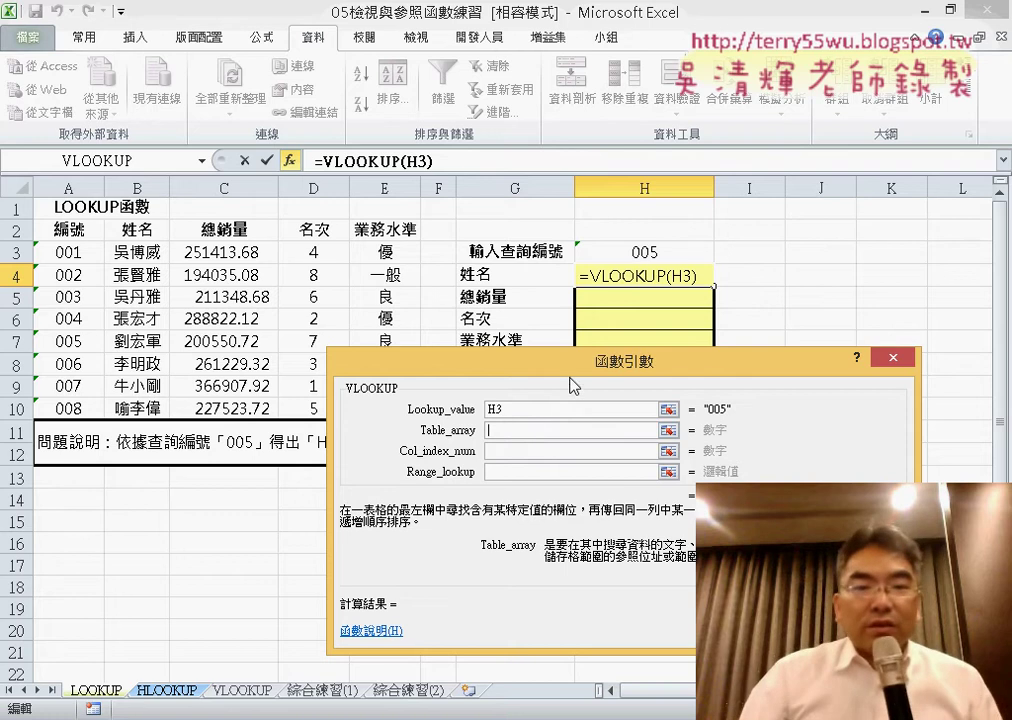
drag(515, 371, 616, 391)
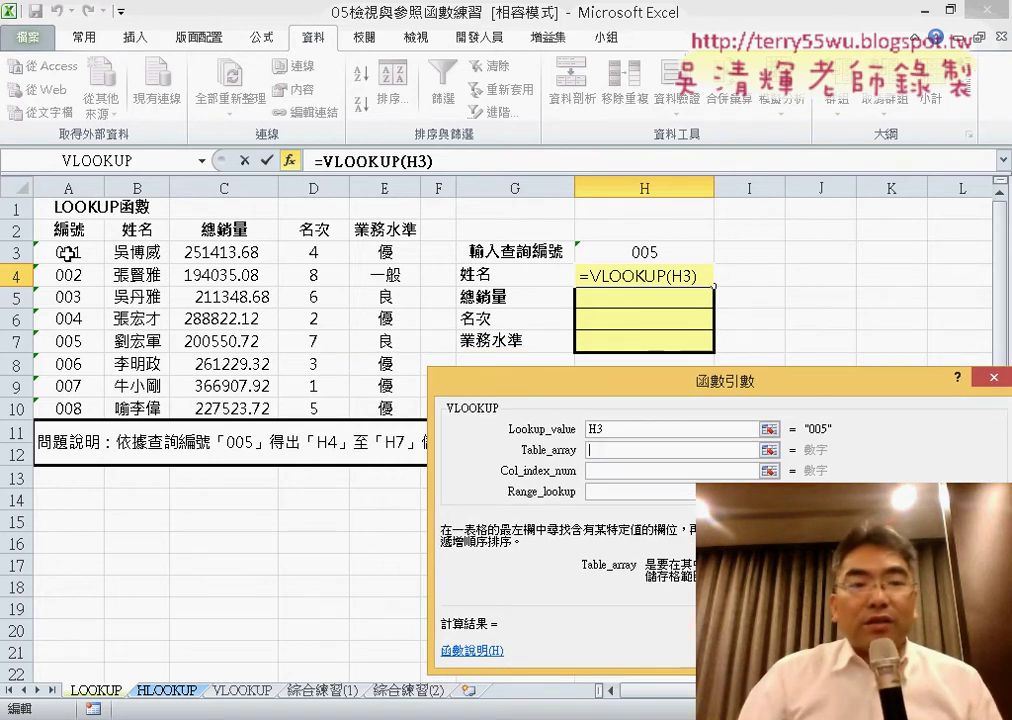
drag(66, 253, 385, 408)
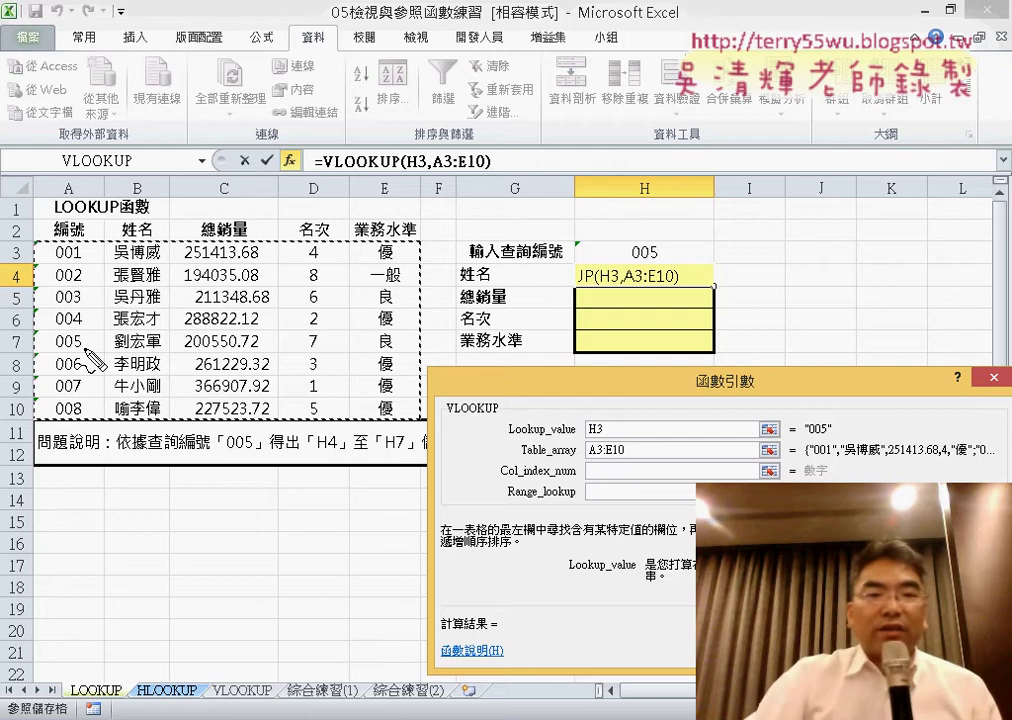
drag(651, 258, 620, 405)
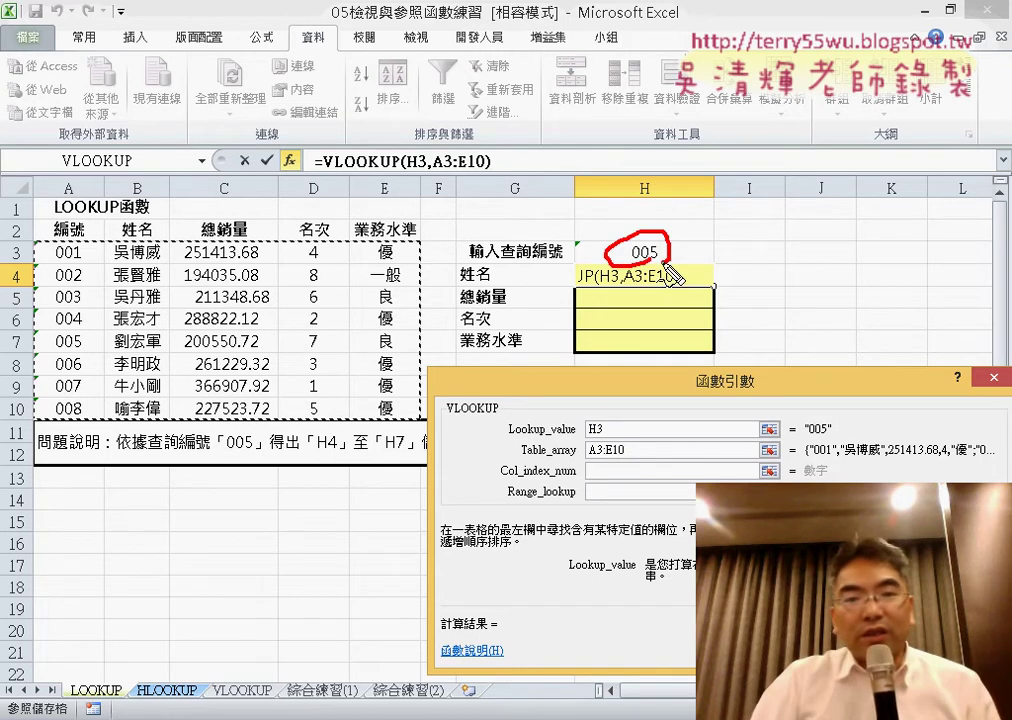
drag(590, 455, 440, 380)
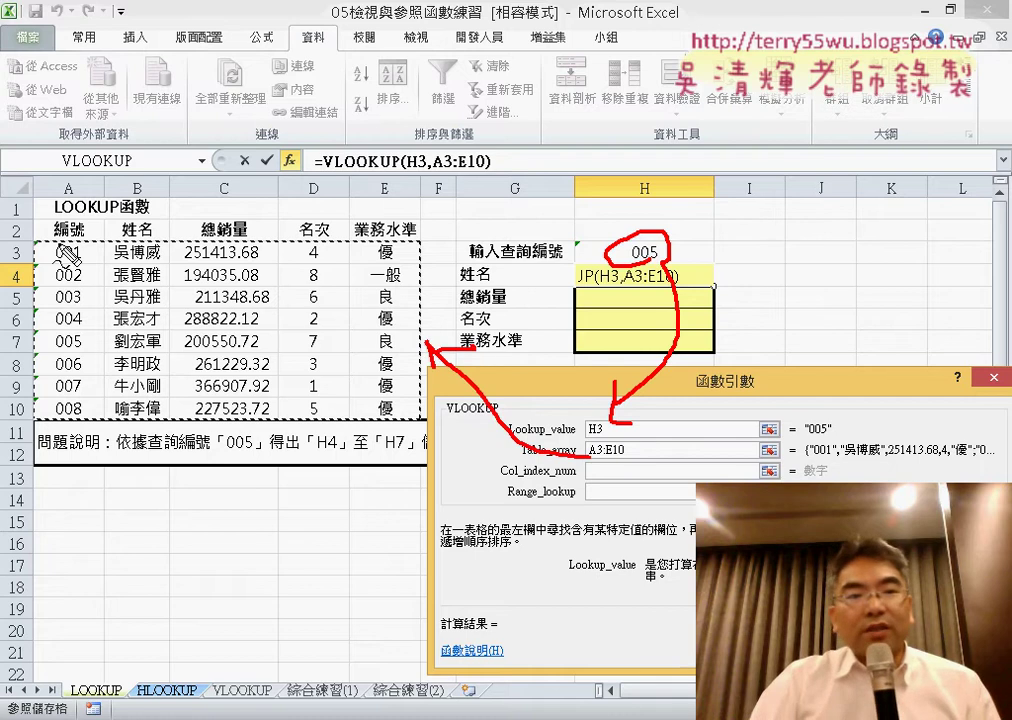
drag(44, 240, 80, 210)
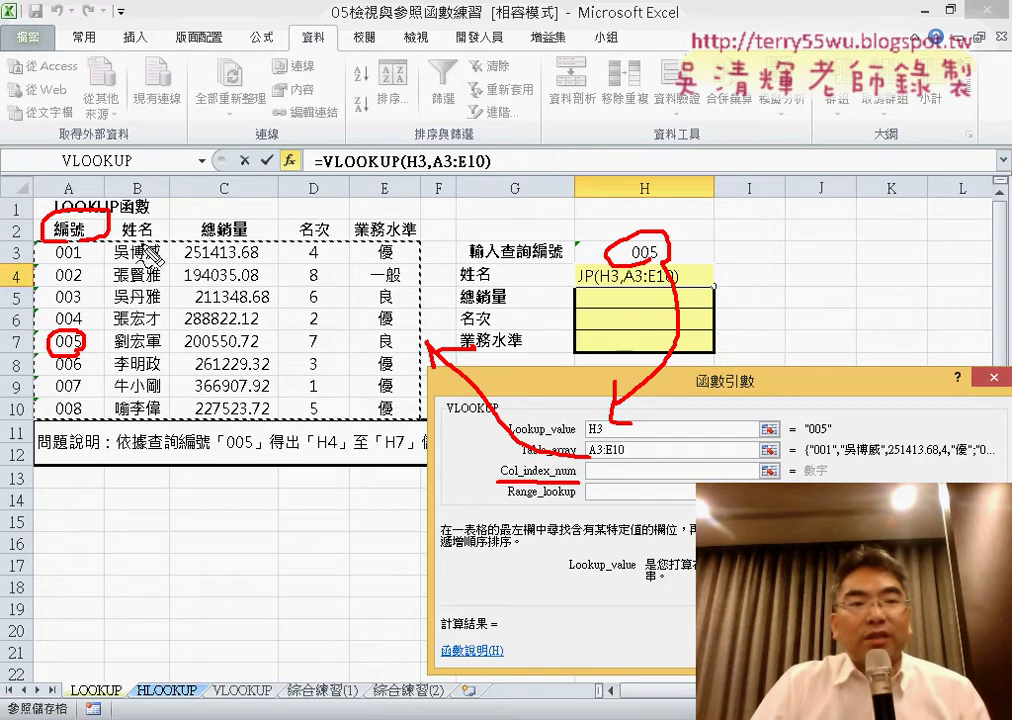
drag(152, 212, 160, 226)
drag(111, 154, 142, 134)
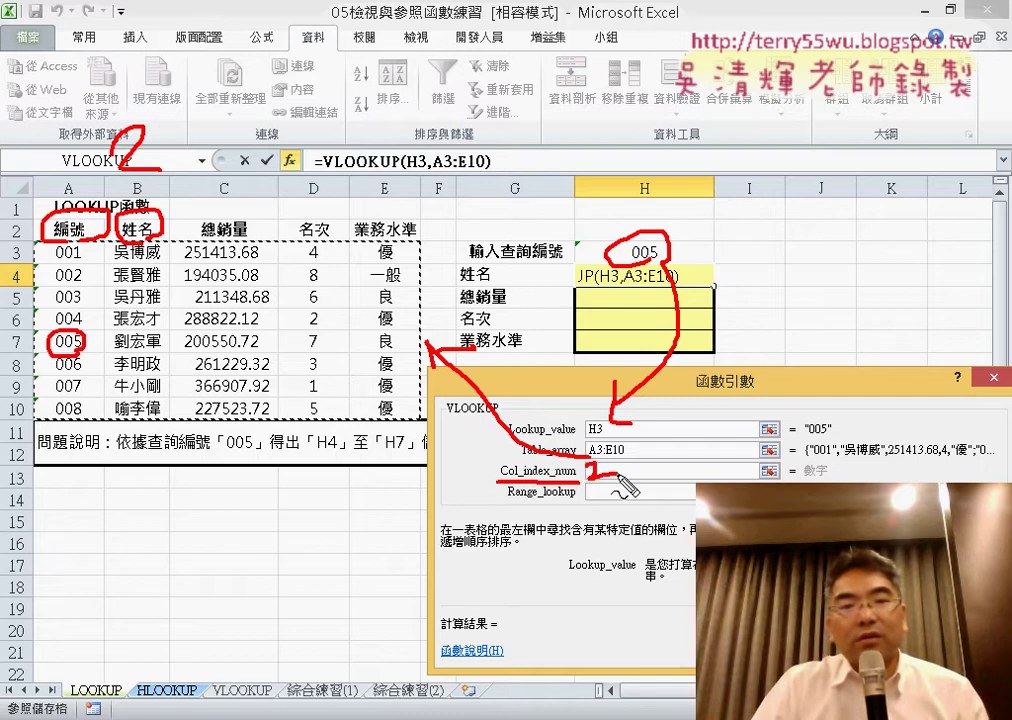
key(Escape)
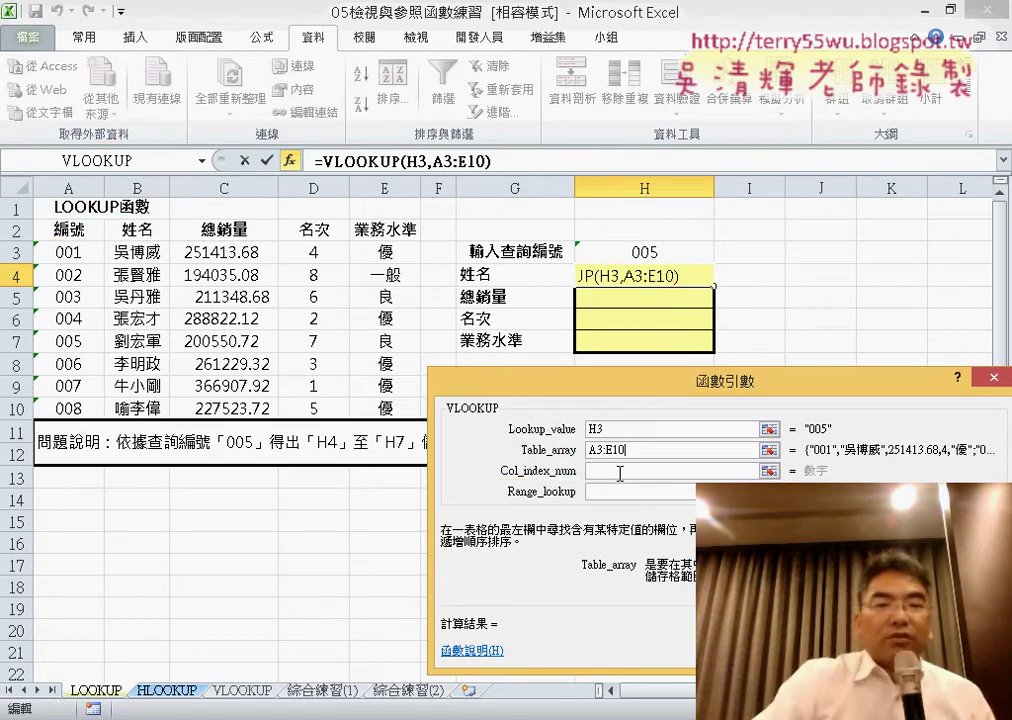
- Enter column index 2 and range lookup 0, completing =VLOOKUP(H3,A3:E10,2,0) in H4
click(620, 470)
text(2)
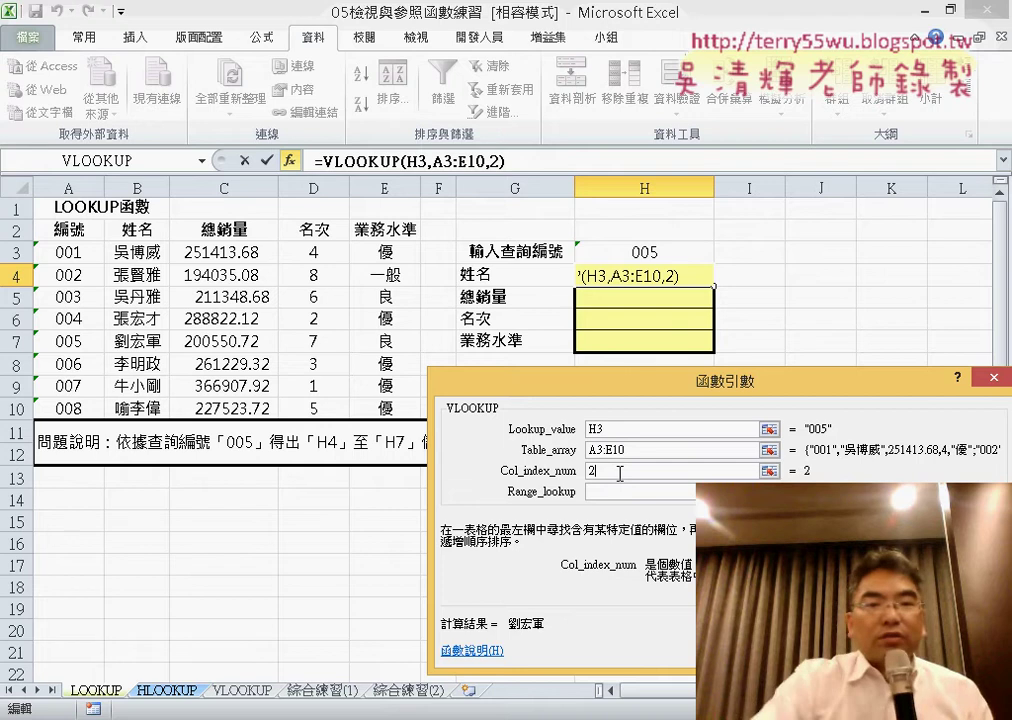
click(609, 491)
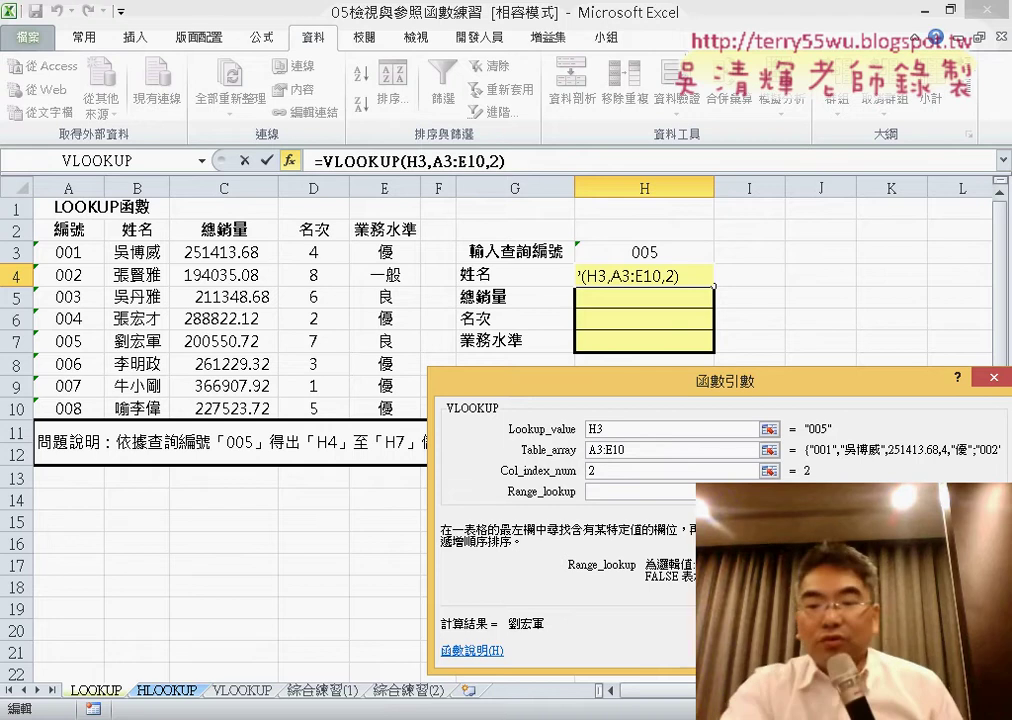
text(0)
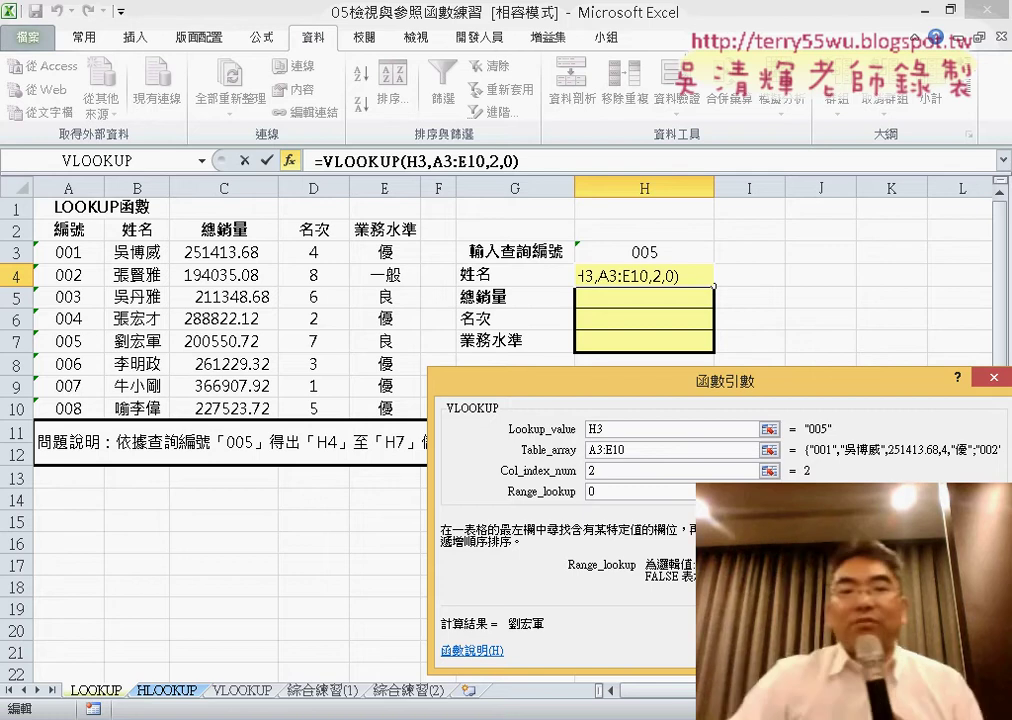
key(Return)
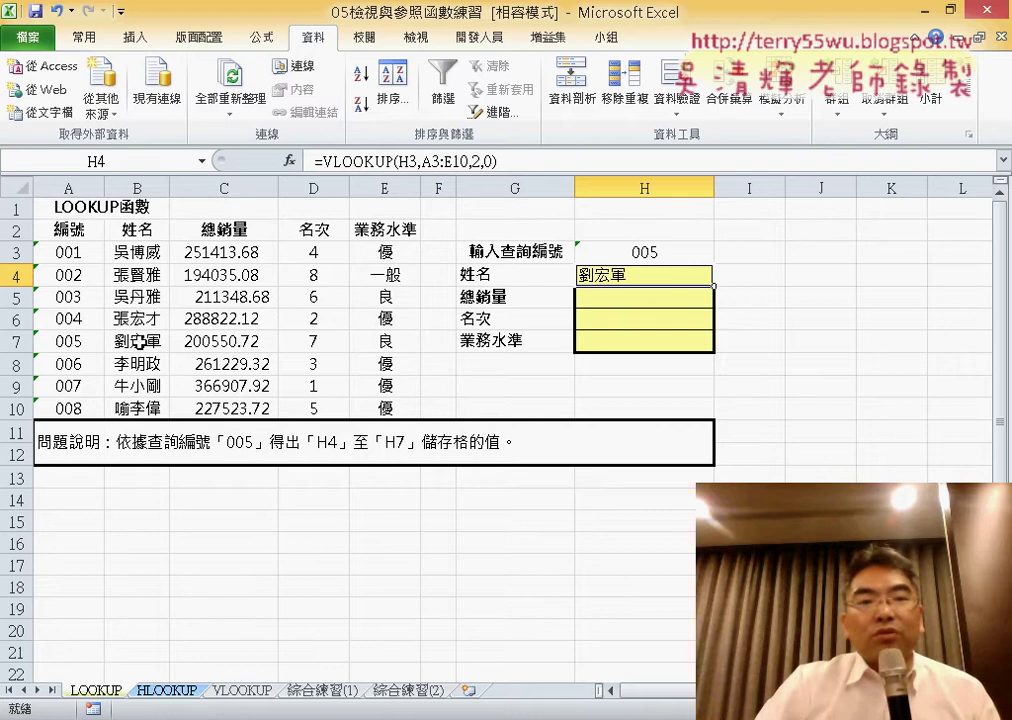
- Copy H4's VLOOKUP formula text from the formula bar
drag(209, 343, 393, 340)
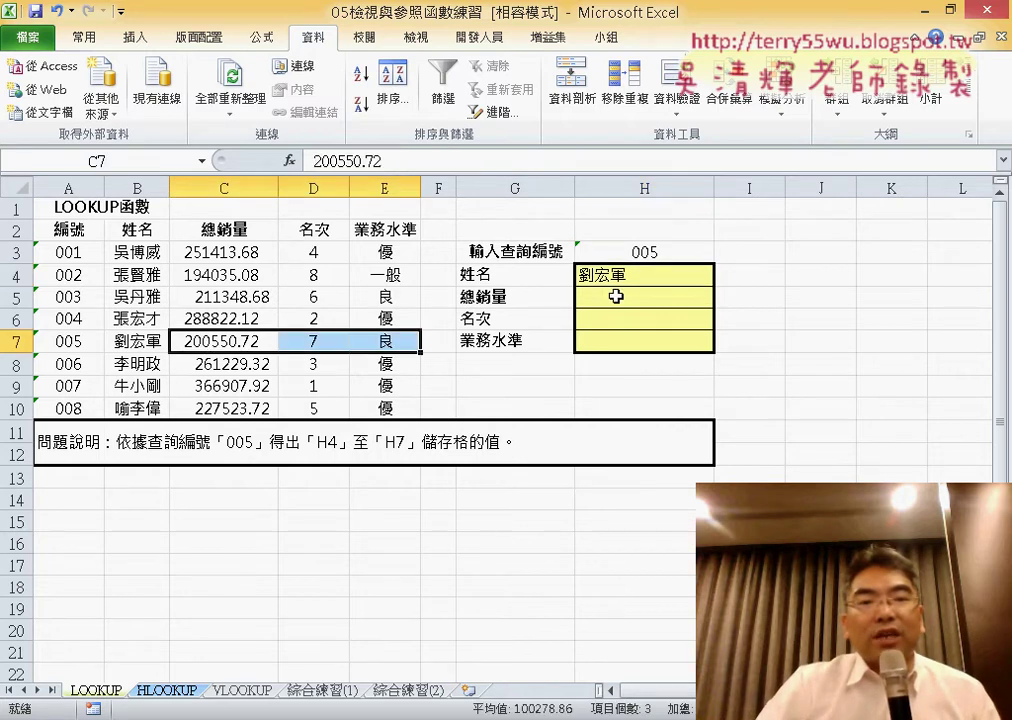
click(636, 275)
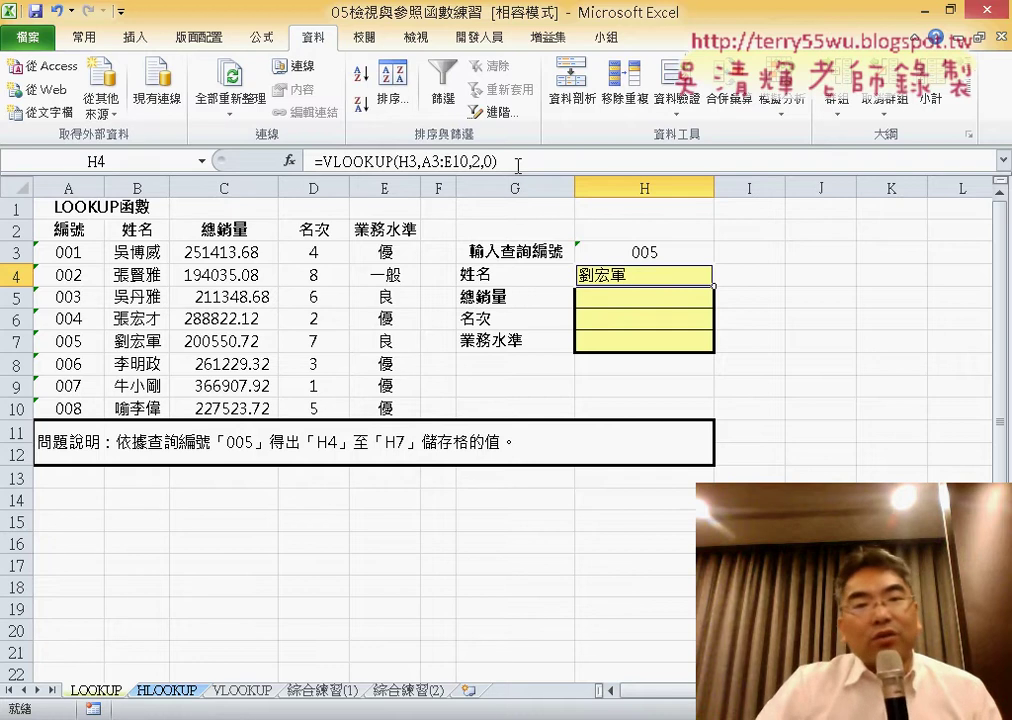
drag(515, 161, 316, 161)
right_click(560, 162)
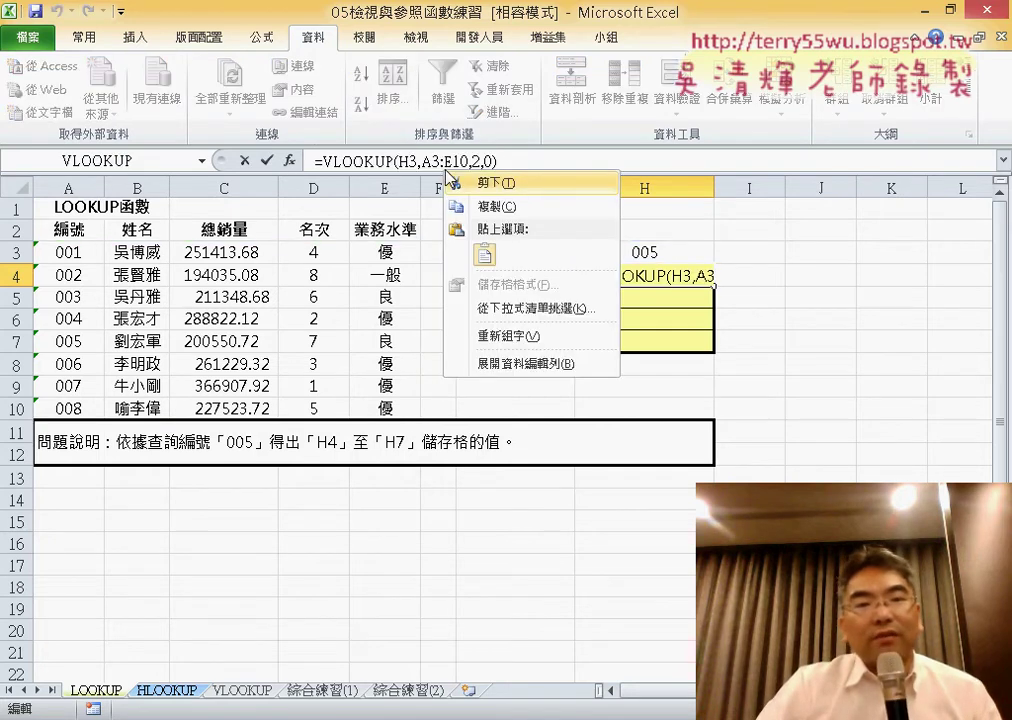
click(489, 212)
click(244, 163)
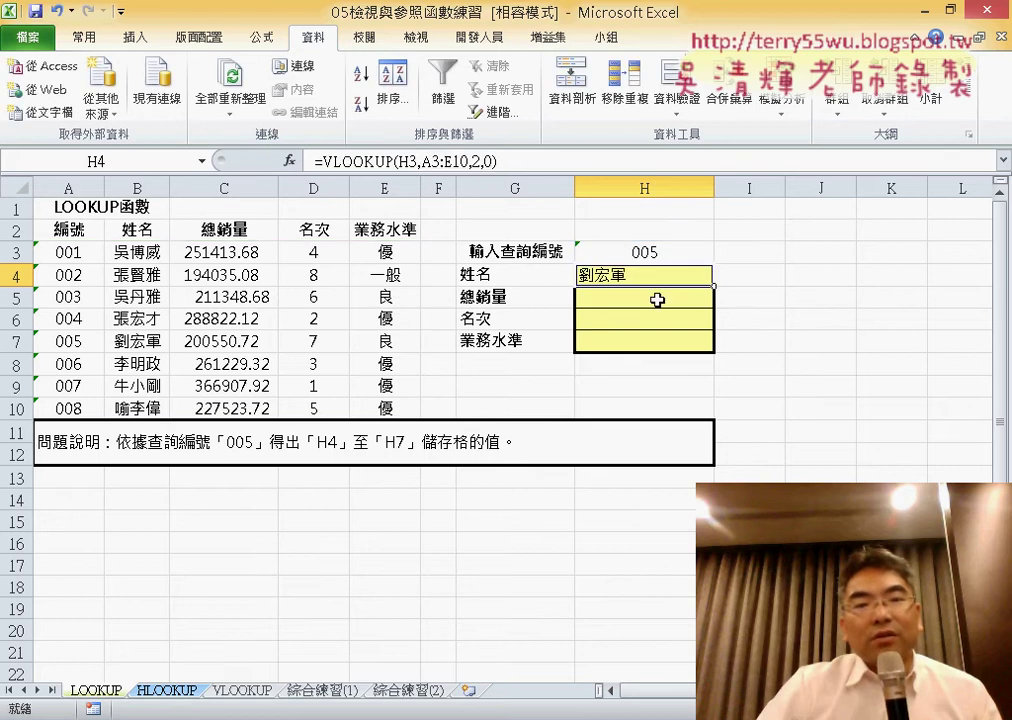
- Paste the formula into H5 with column index 3, showing total sales 200550.72
click(653, 298)
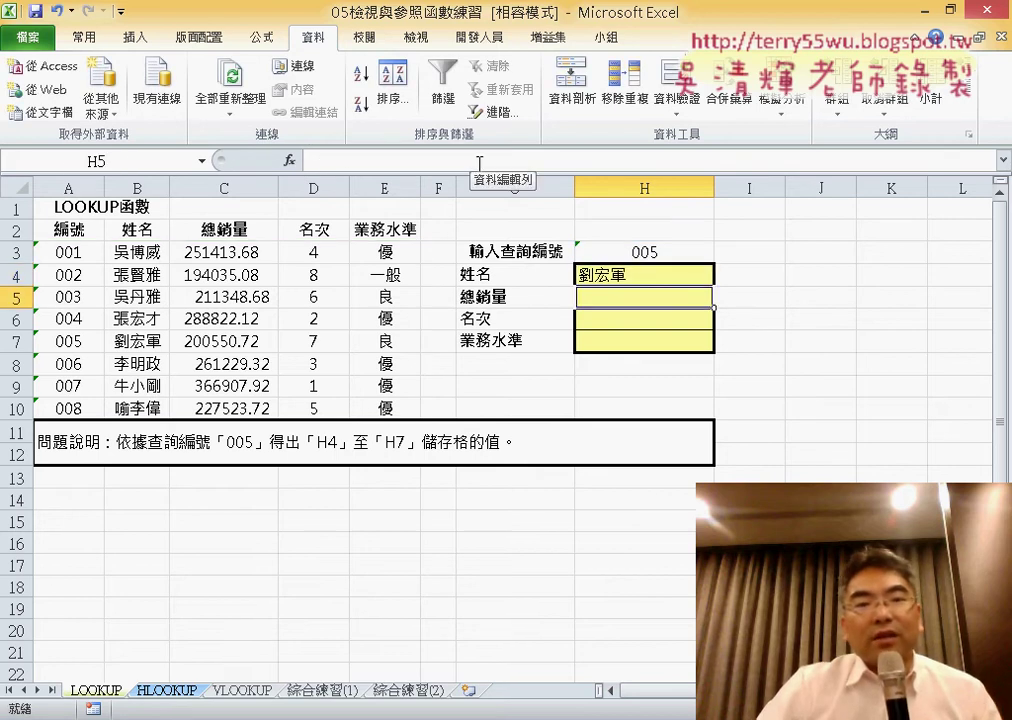
right_click(430, 162)
click(467, 249)
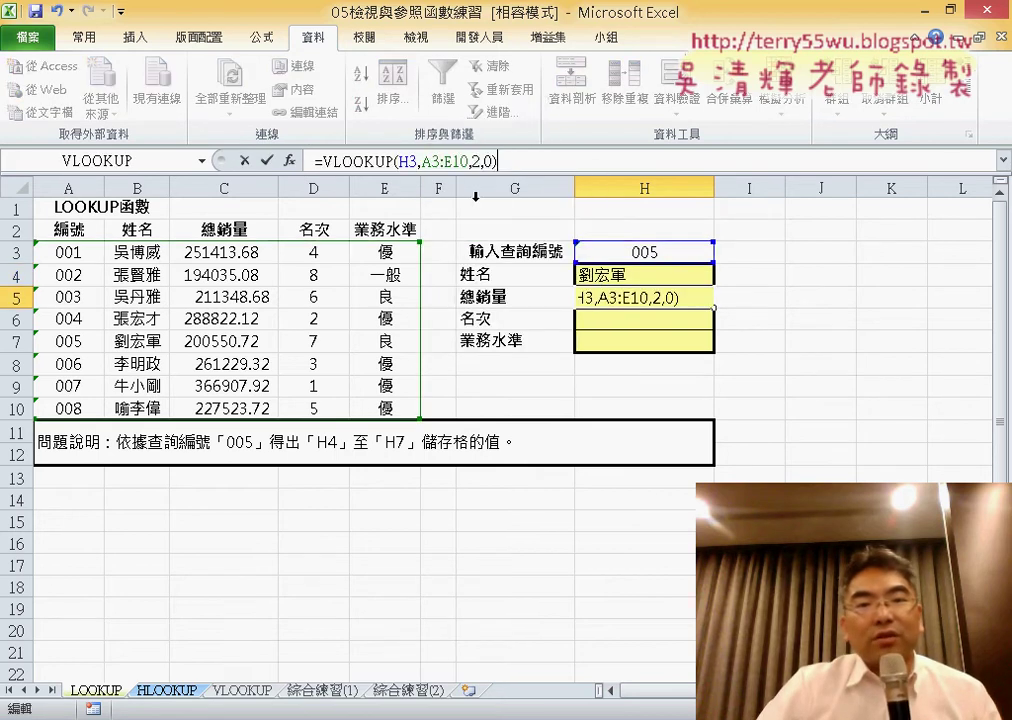
click(366, 161)
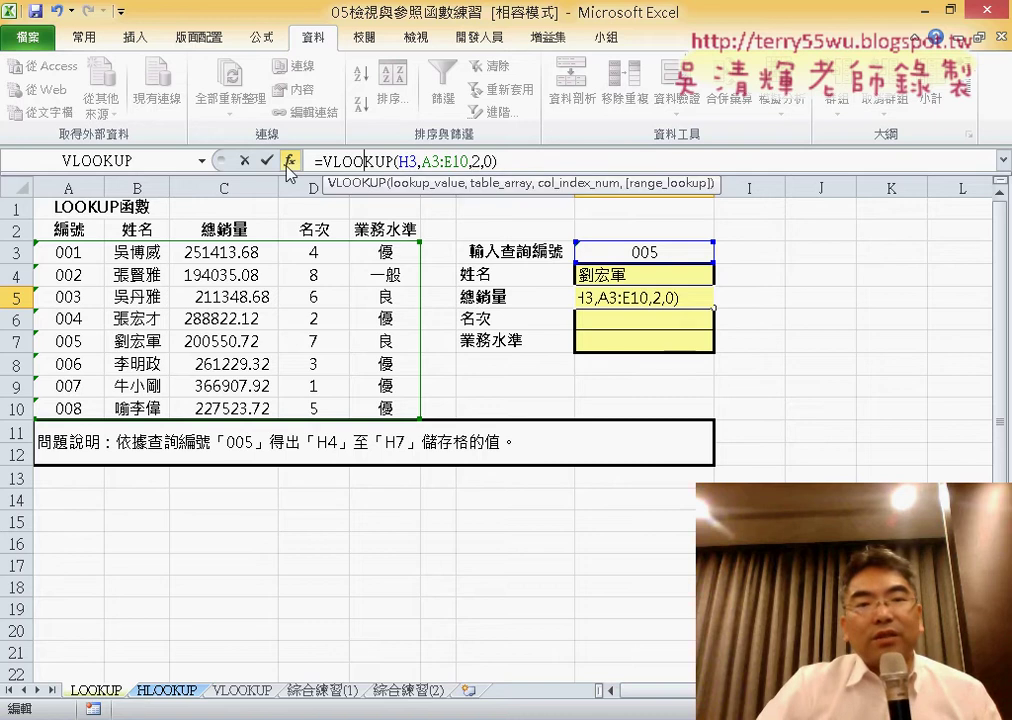
click(289, 161)
click(594, 474)
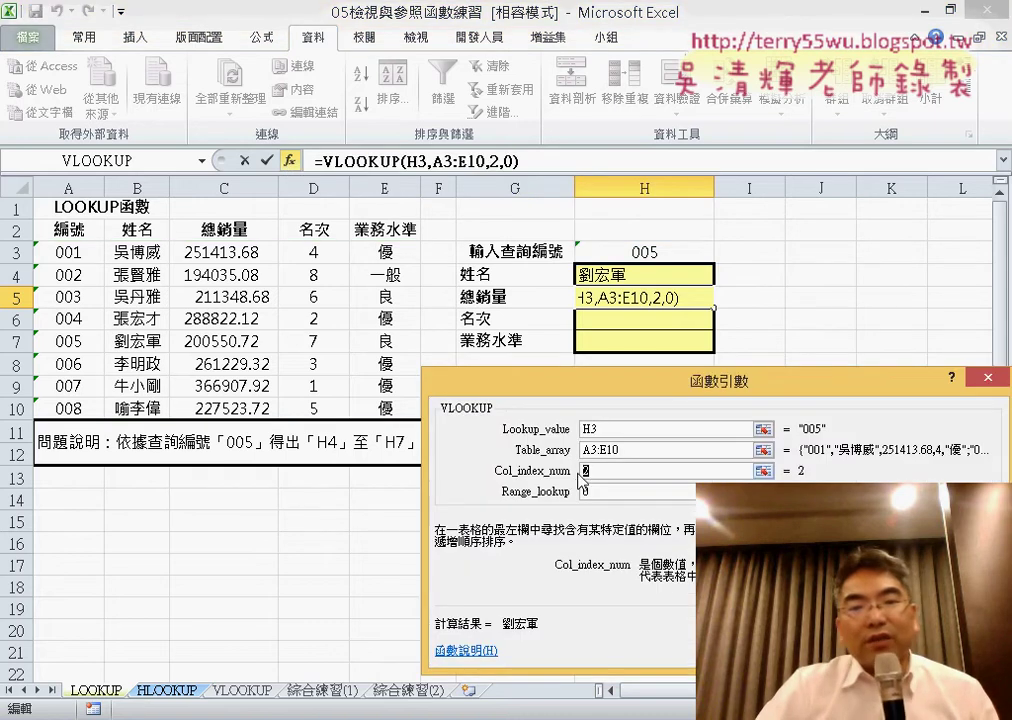
drag(586, 399, 321, 271)
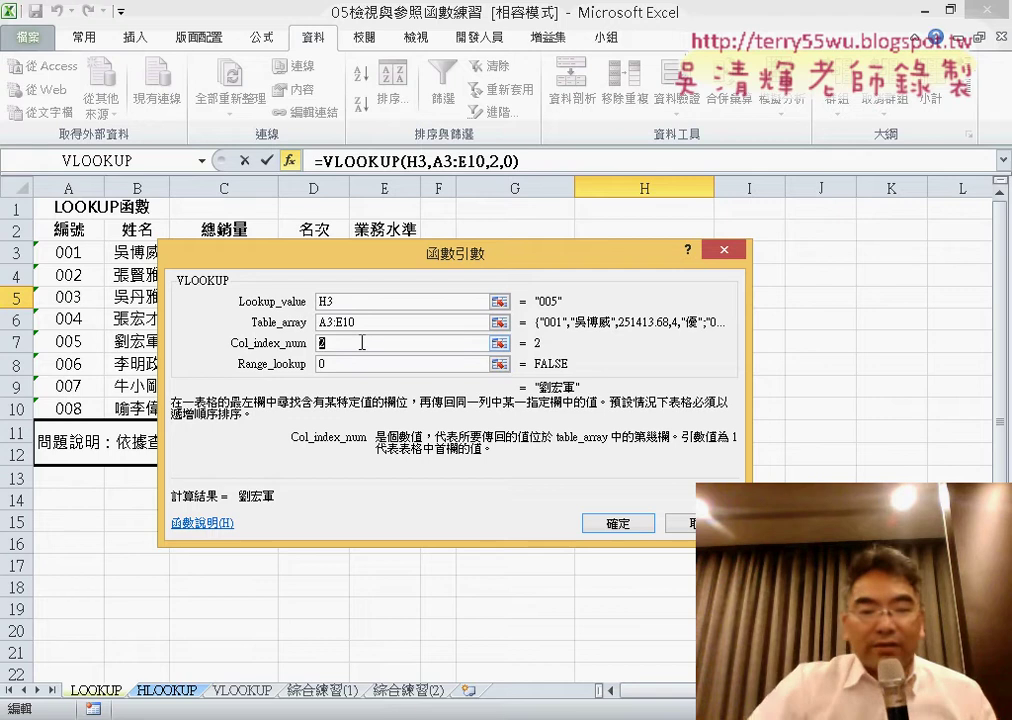
text(3)
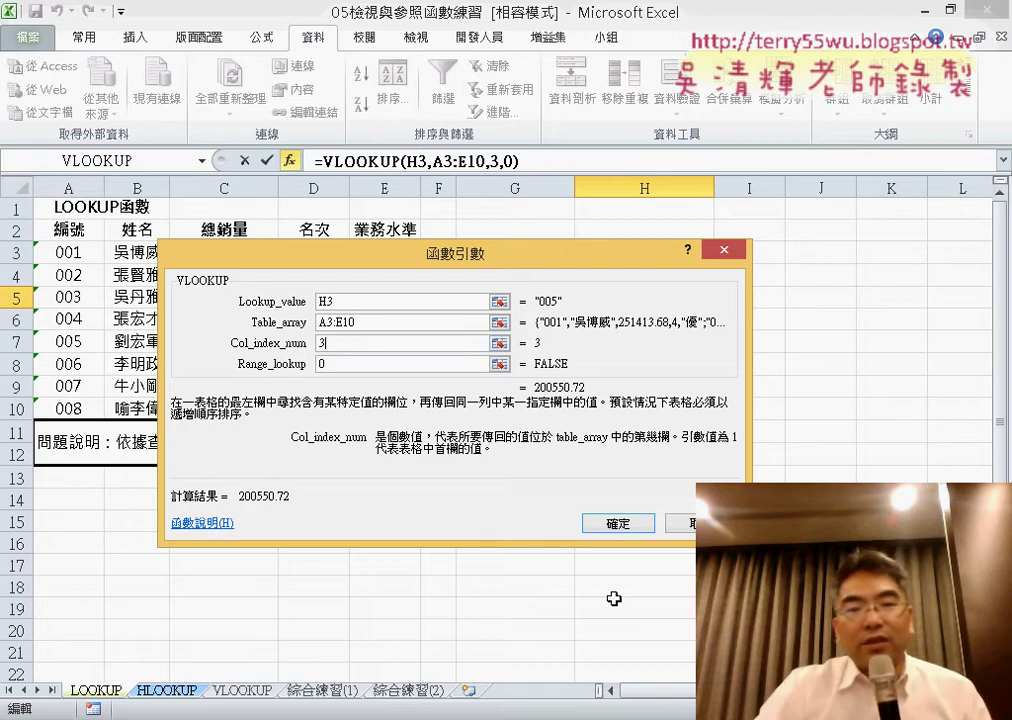
click(618, 524)
- Paste the VLOOKUP into H6 with column index 4, returning rank 7
click(662, 318)
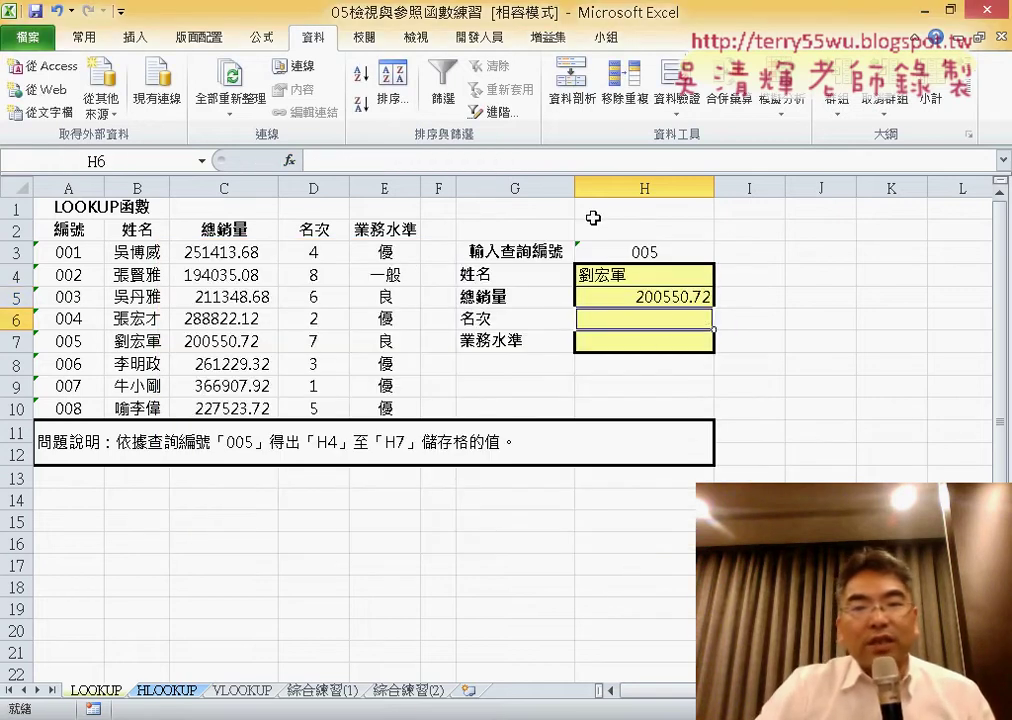
right_click(502, 164)
click(535, 200)
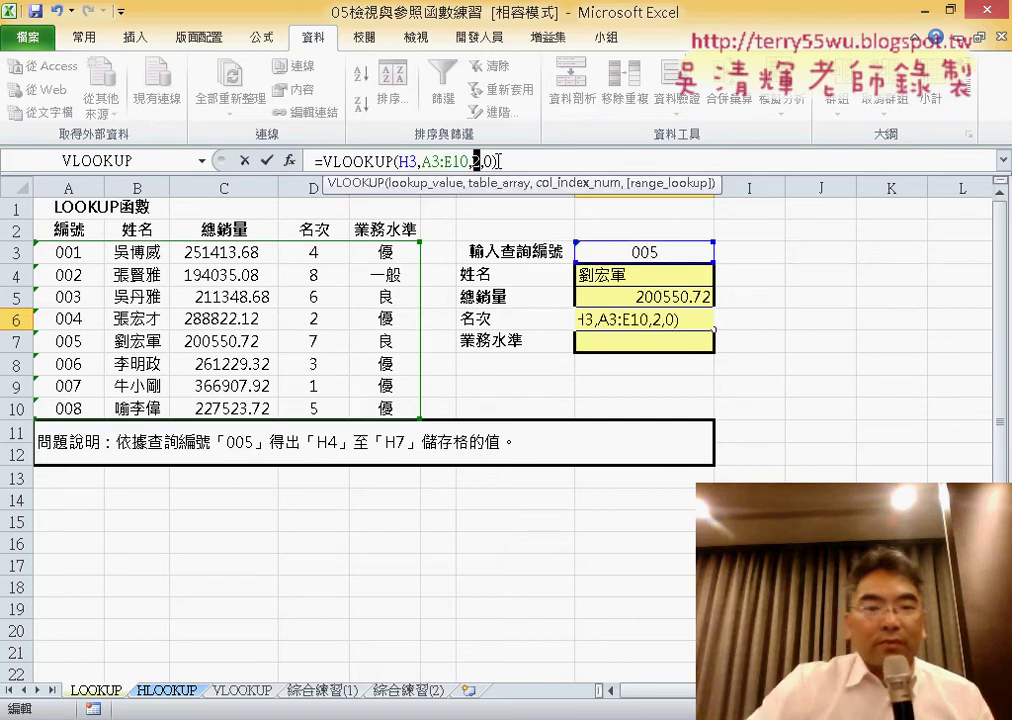
text(4)
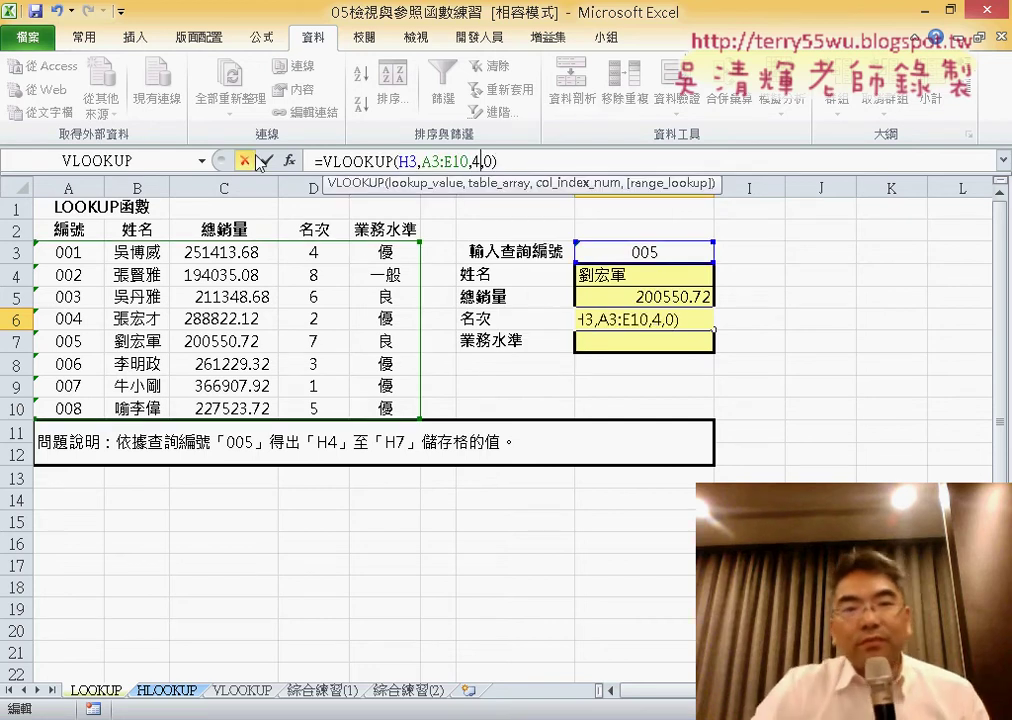
click(267, 160)
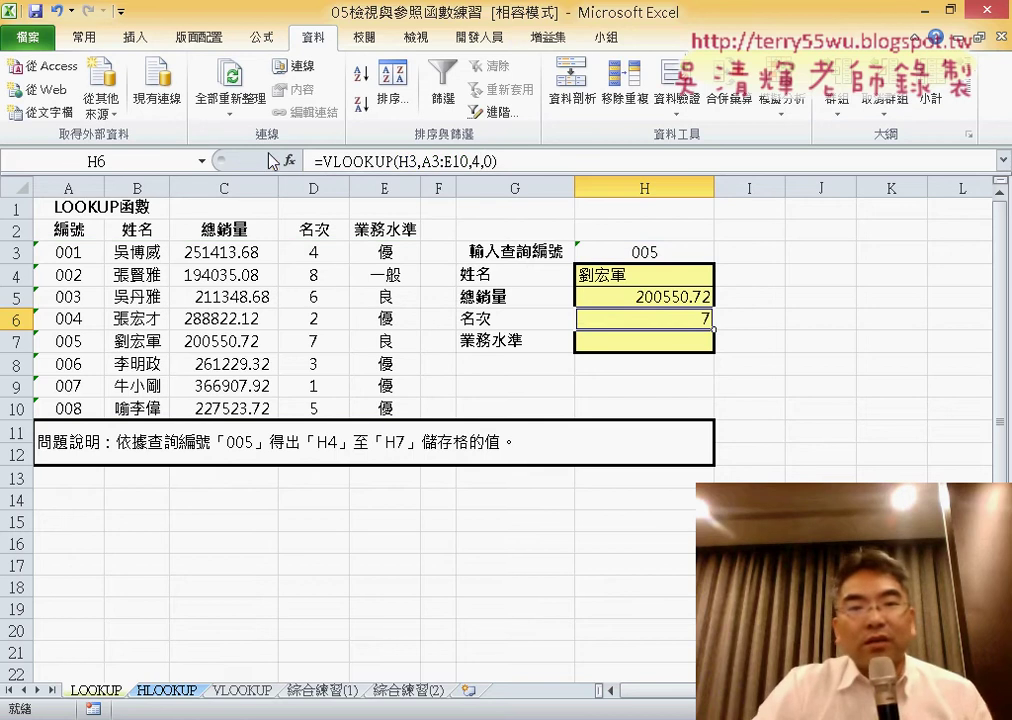
- Paste the VLOOKUP into H7 with column index 5, returning 良
click(678, 337)
right_click(499, 161)
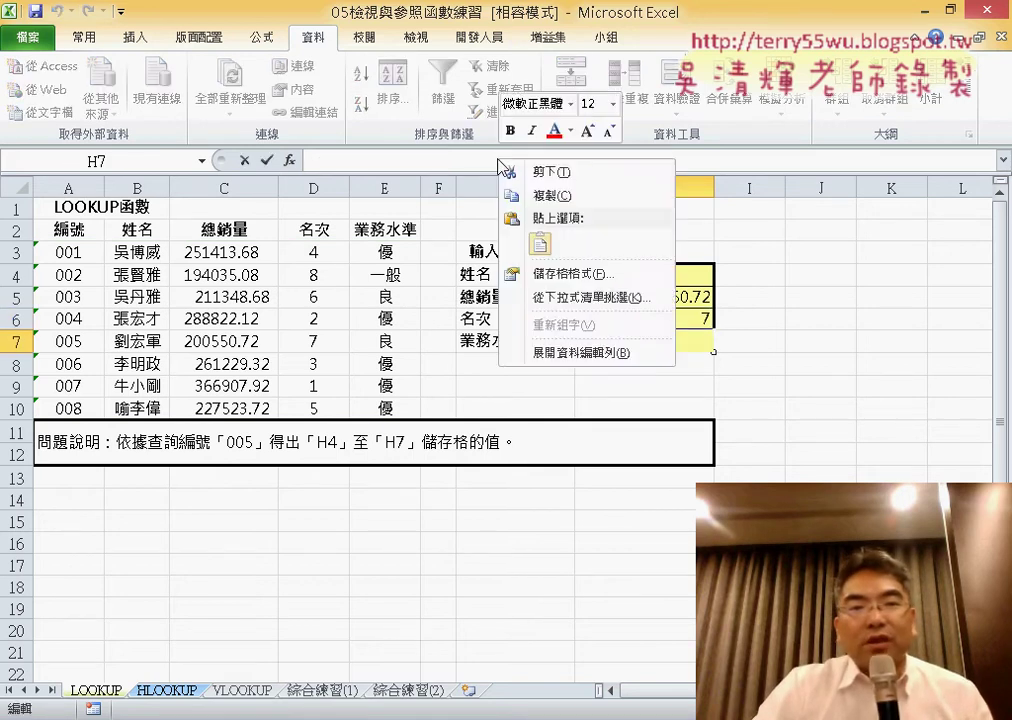
click(540, 245)
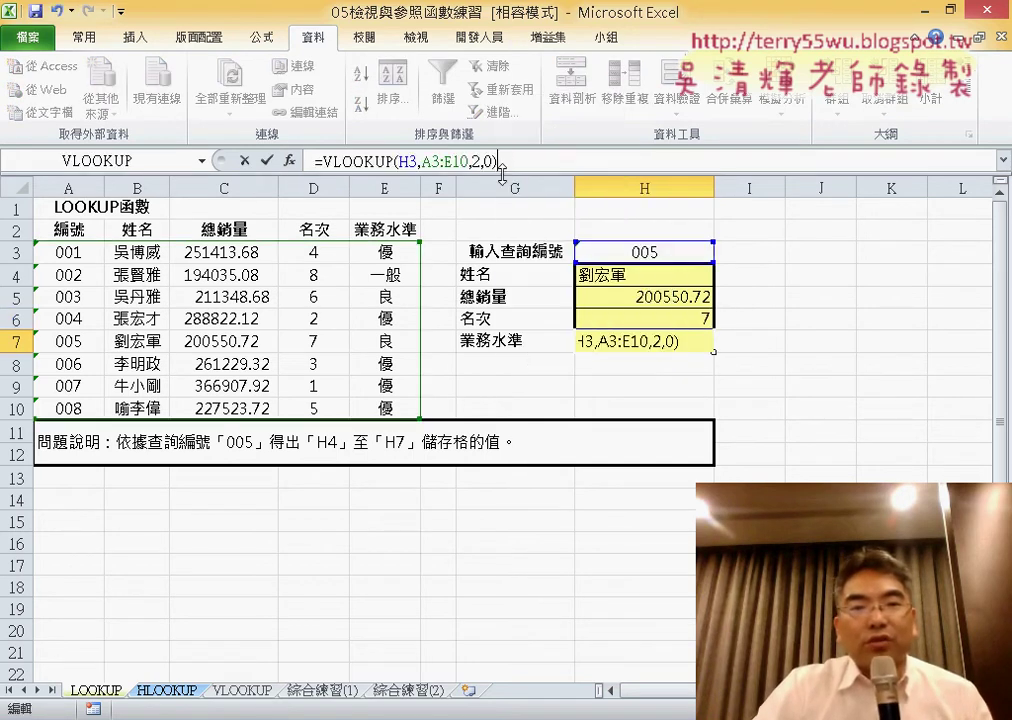
double_click(478, 160)
text(5)
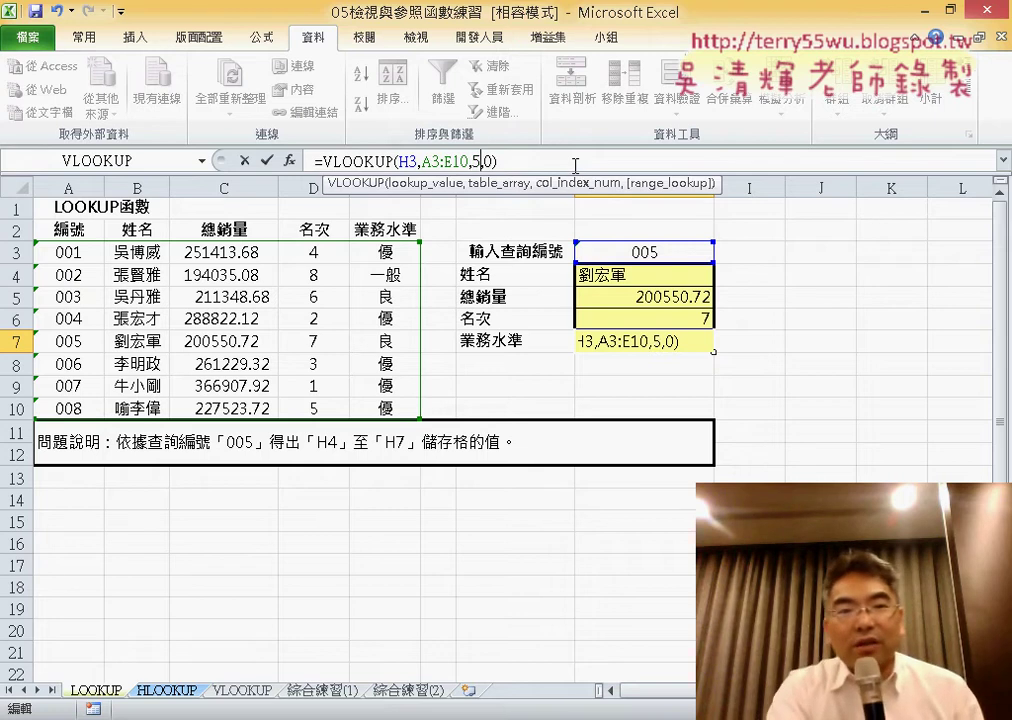
key(Return)
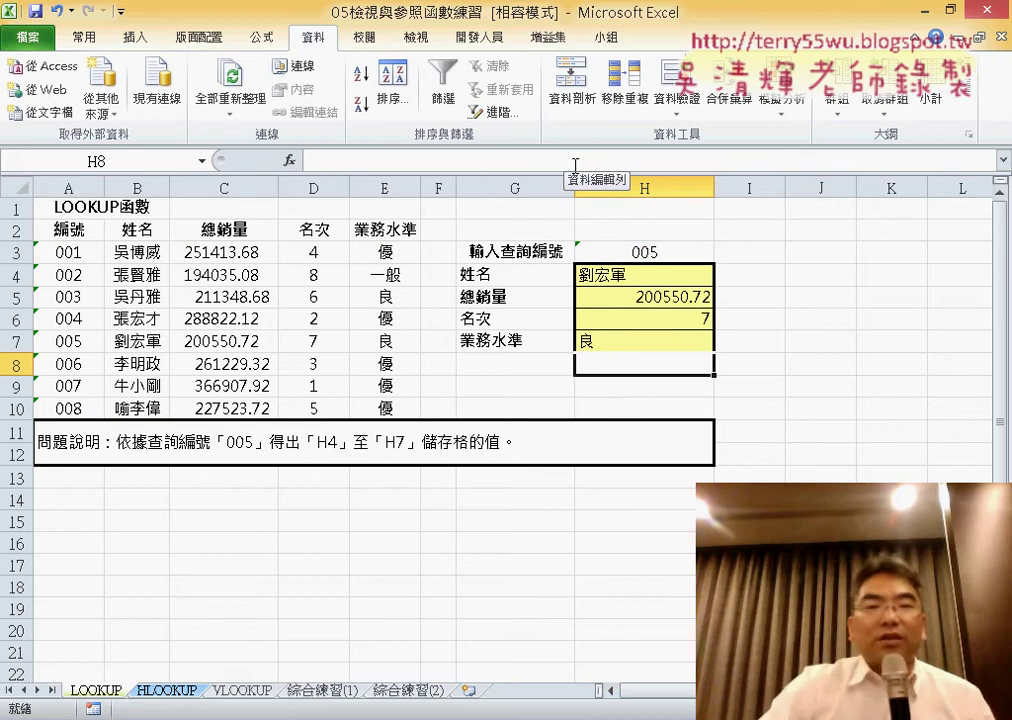
- Change the lookup ID in H3 to 004
double_click(676, 254)
drag(664, 254, 650, 254)
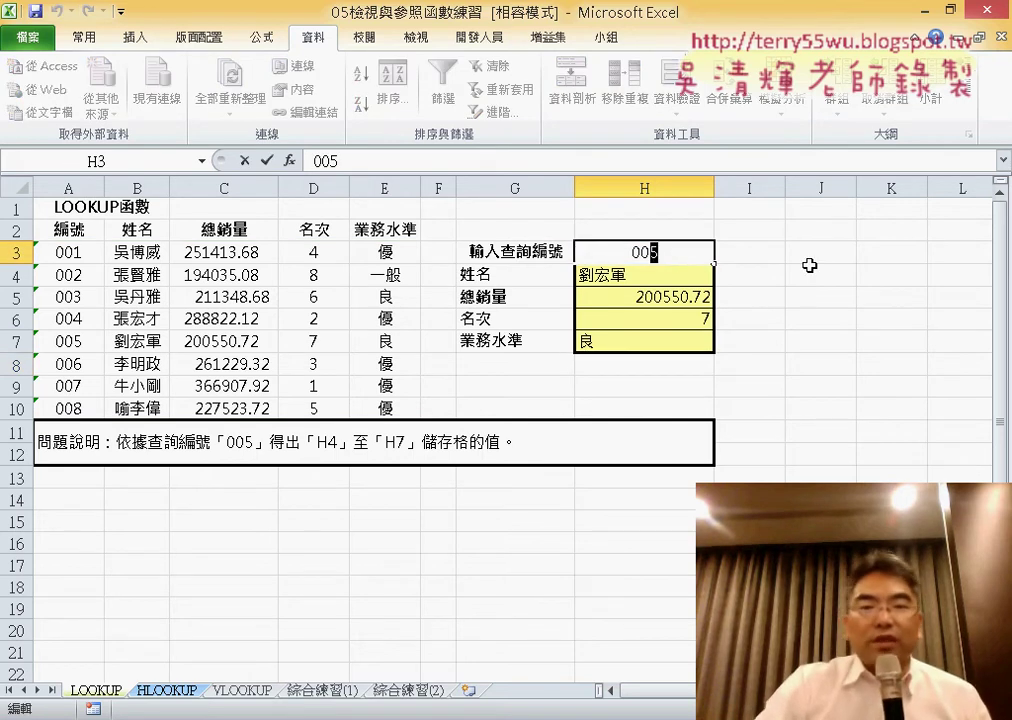
text(4)
key(Return)
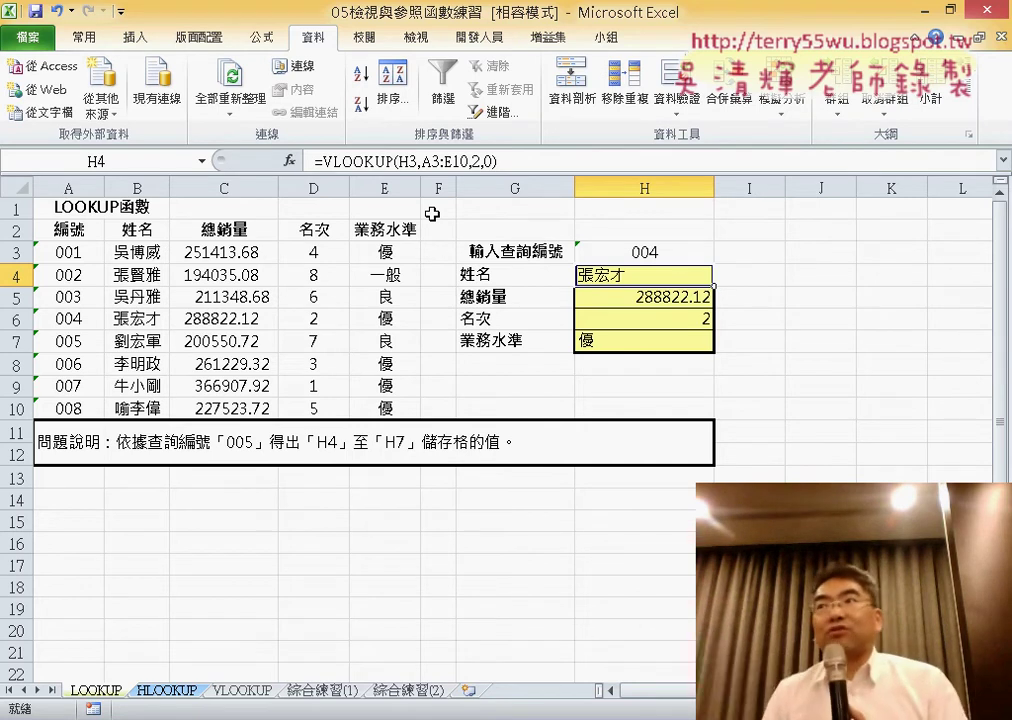
- Change the lookup ID to 009, making H4:H7 show #N/A
double_click(675, 251)
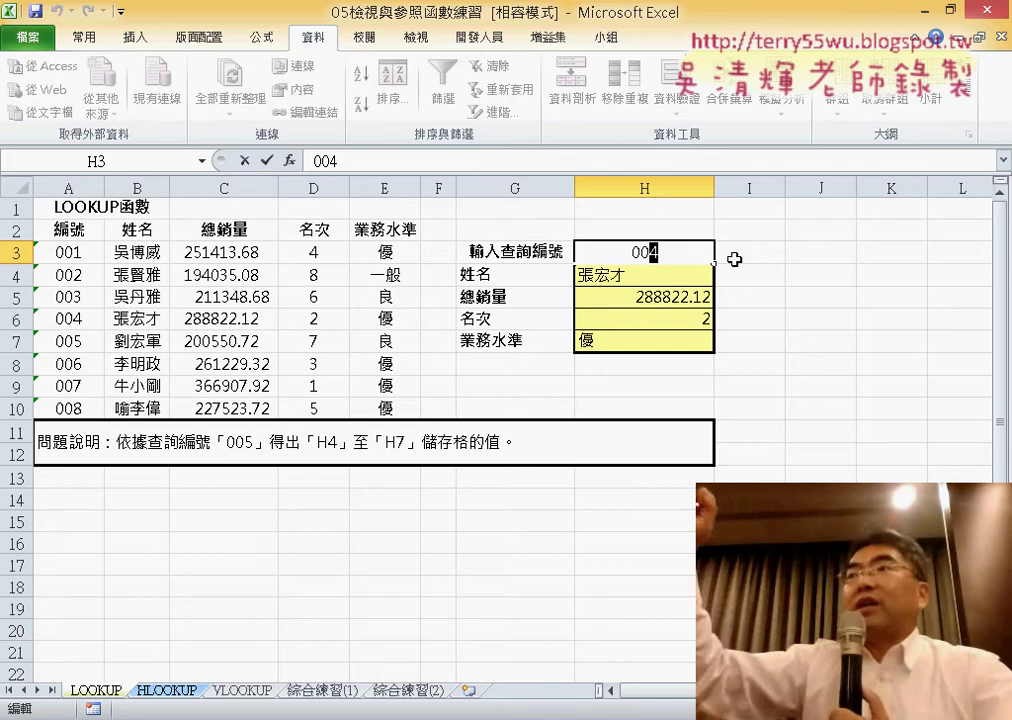
text(9)
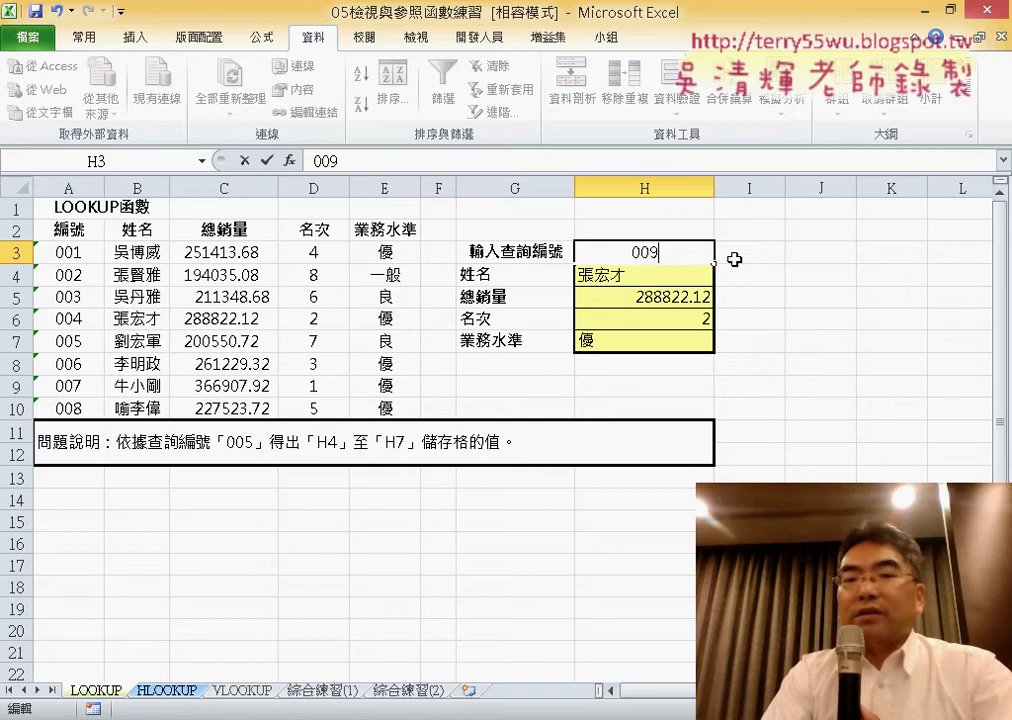
key(Return)
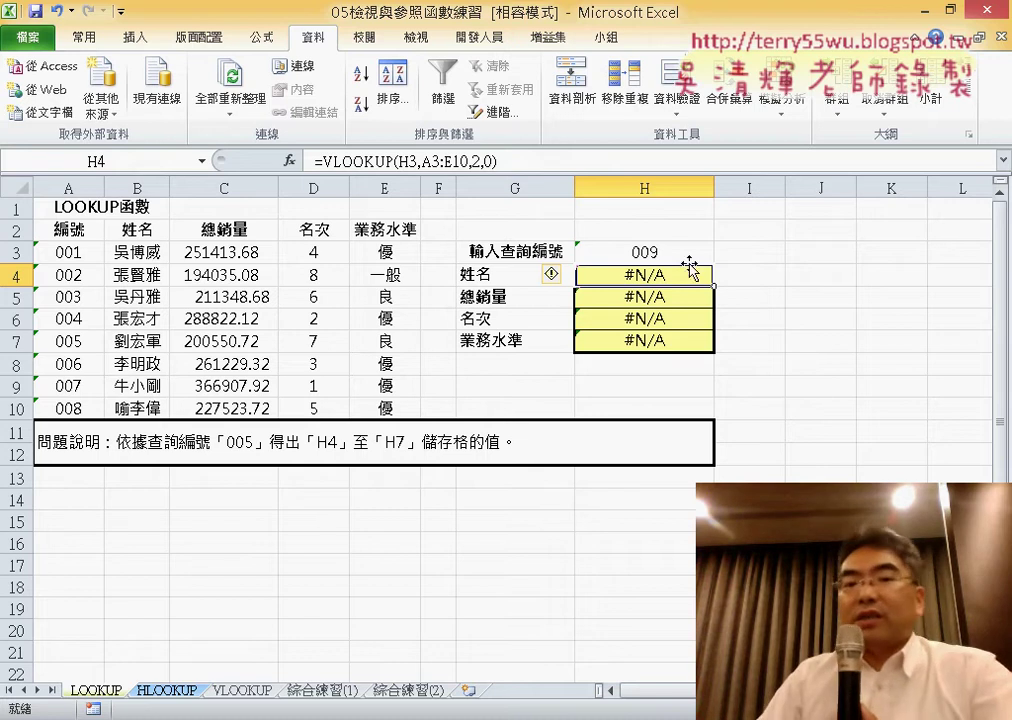
- Change H4's match type from 0 to 1, giving =VLOOKUP(H3,A3:E10,2,1)
click(490, 161)
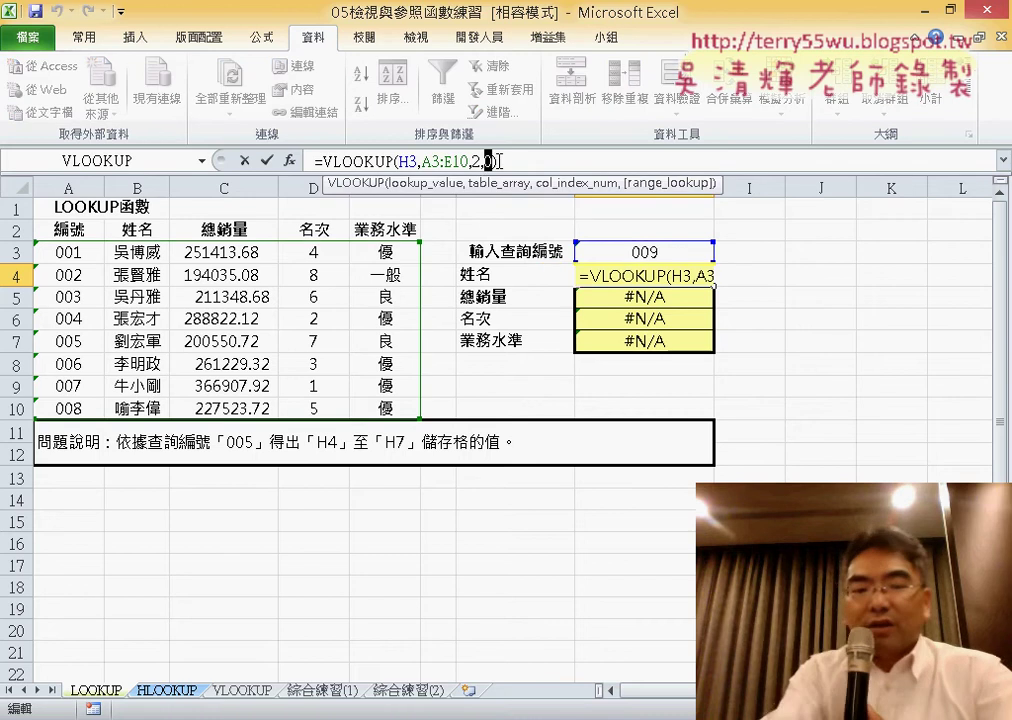
text(1)
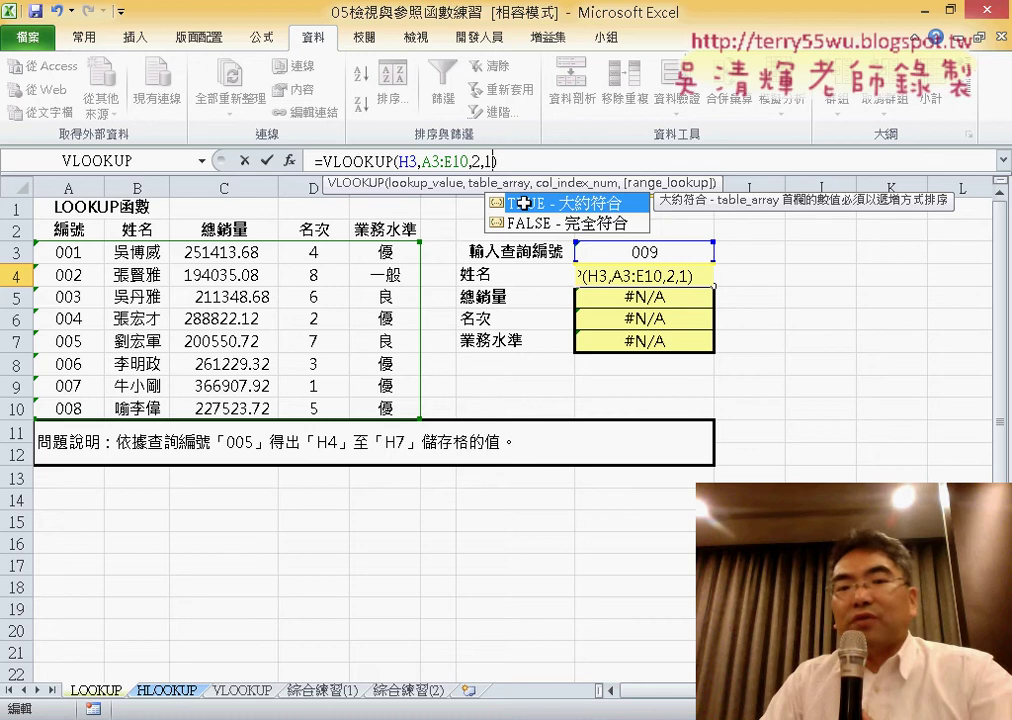
click(266, 160)
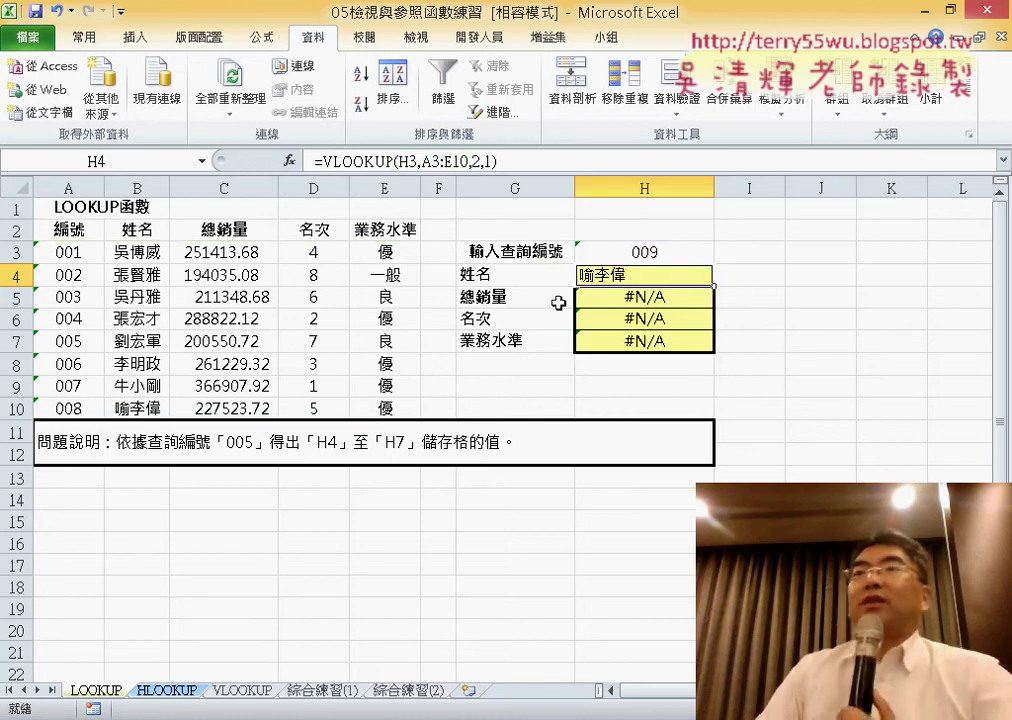
- Compare ID 009 in H3 with the last ID 008 and its name in A10:B10
click(687, 255)
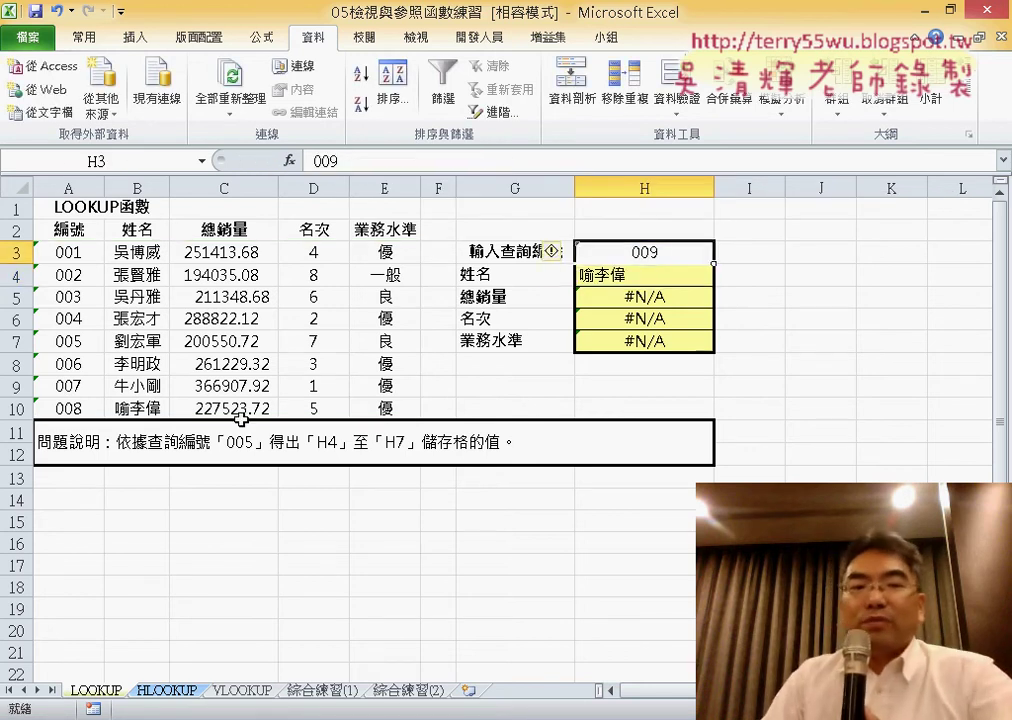
click(84, 407)
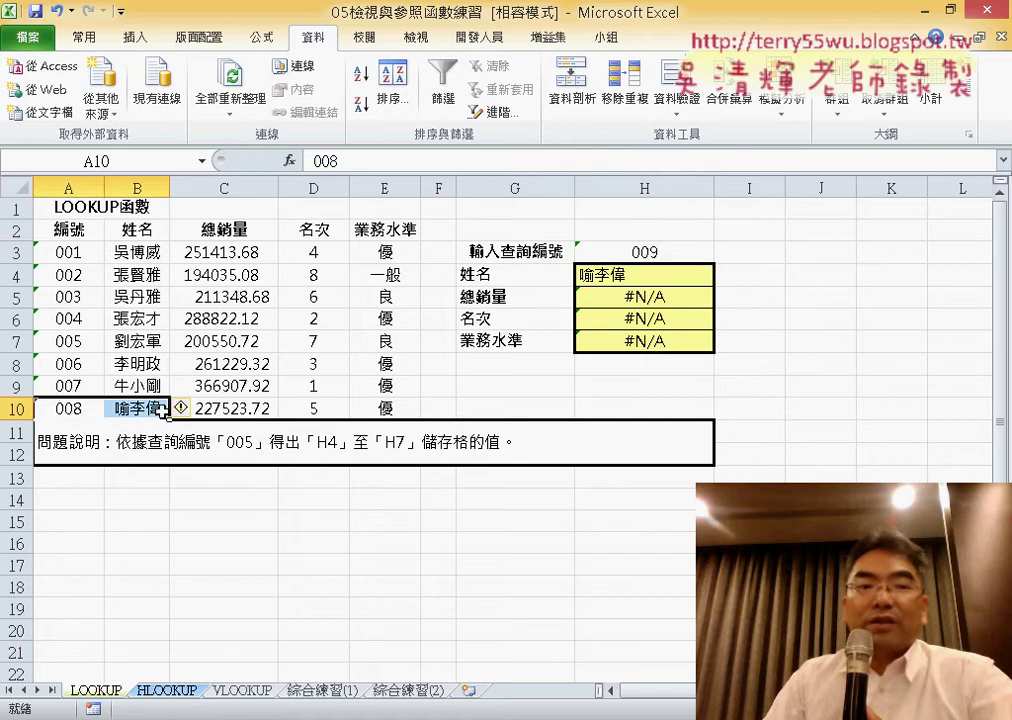
click(150, 407)
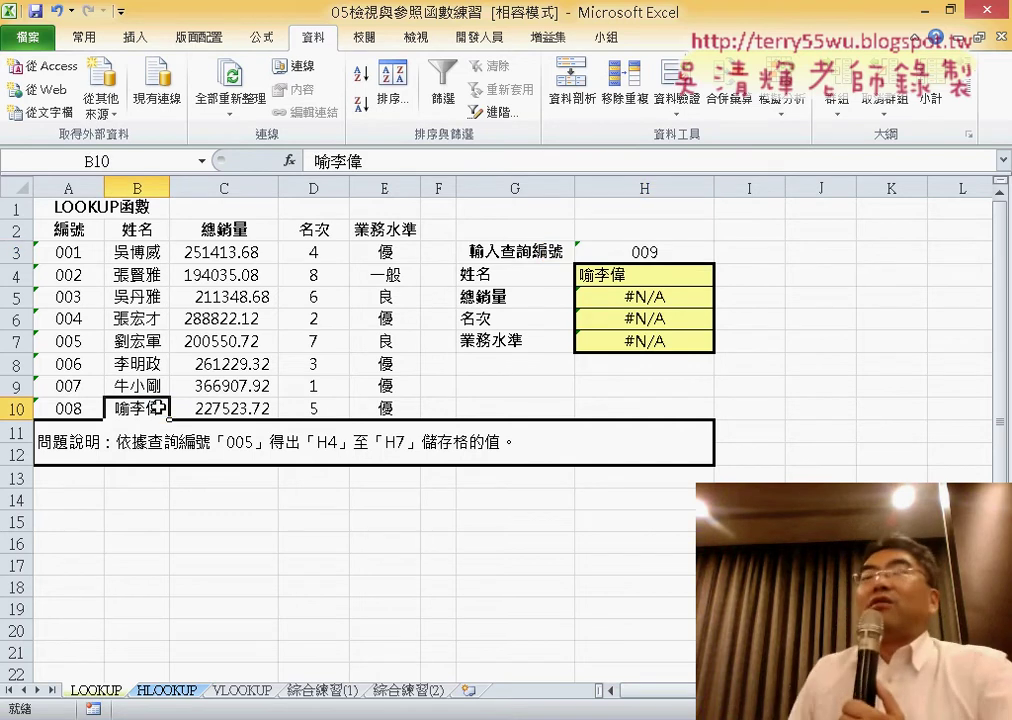
click(638, 275)
click(344, 160)
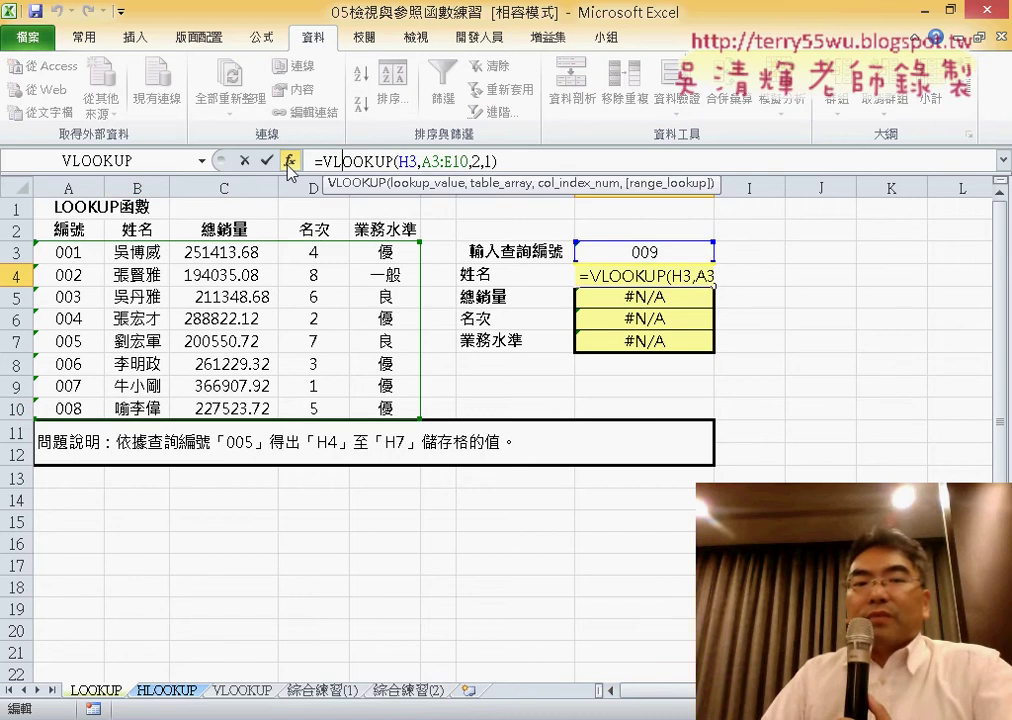
click(289, 160)
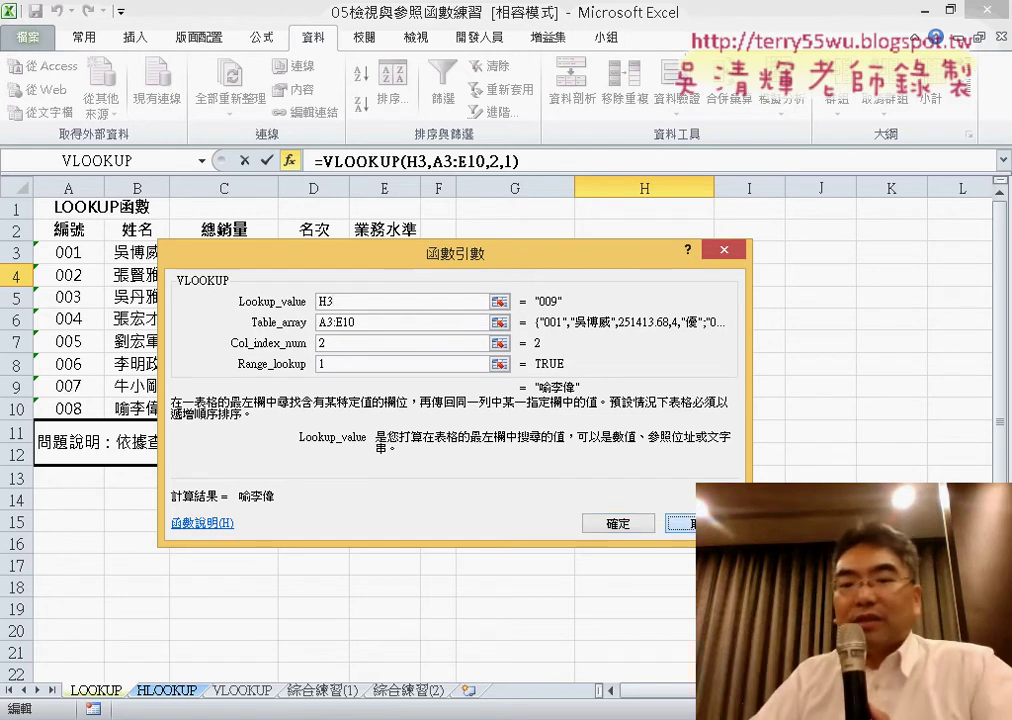
click(625, 523)
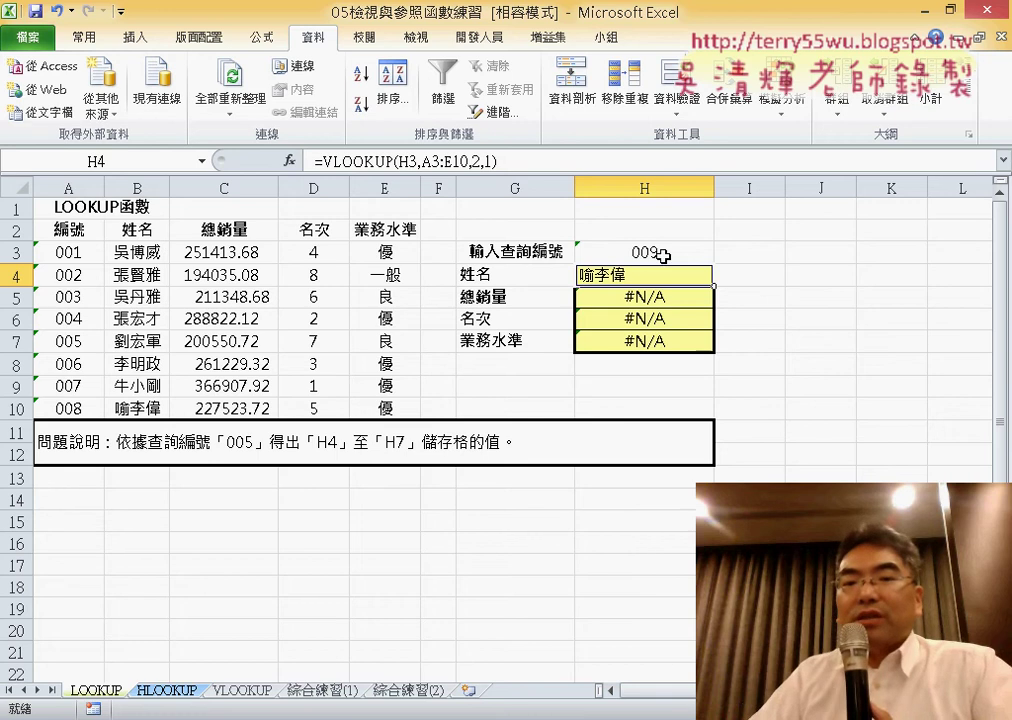
click(663, 256)
click(664, 278)
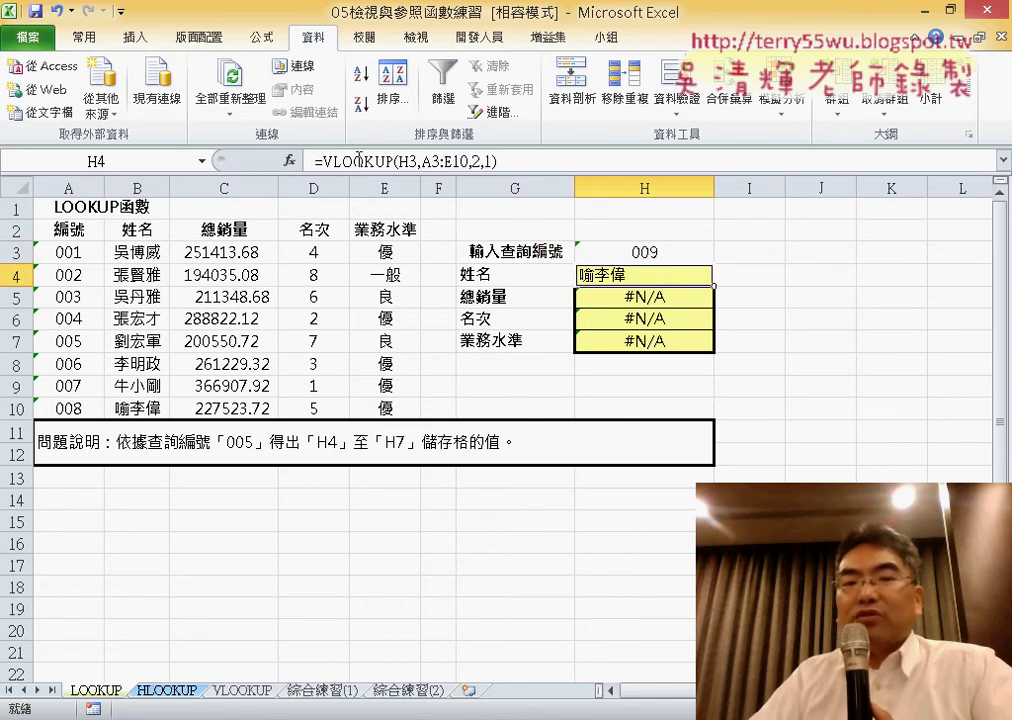
click(358, 160)
click(288, 161)
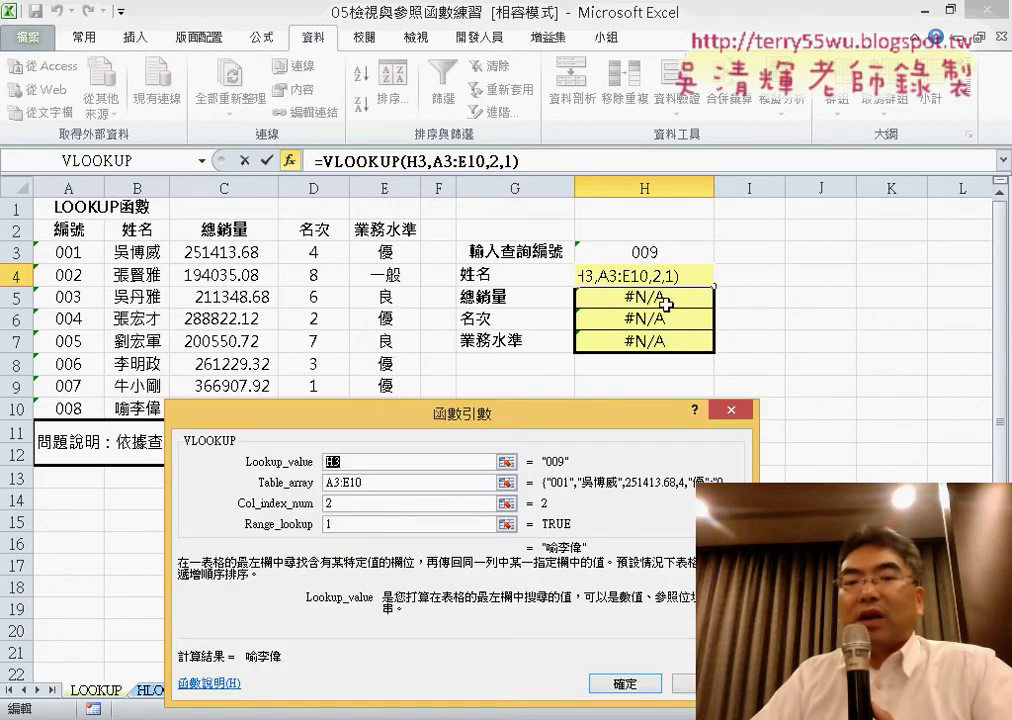
click(731, 410)
click(660, 254)
- Change the lookup ID in H3 from 009 to 008
double_click(660, 252)
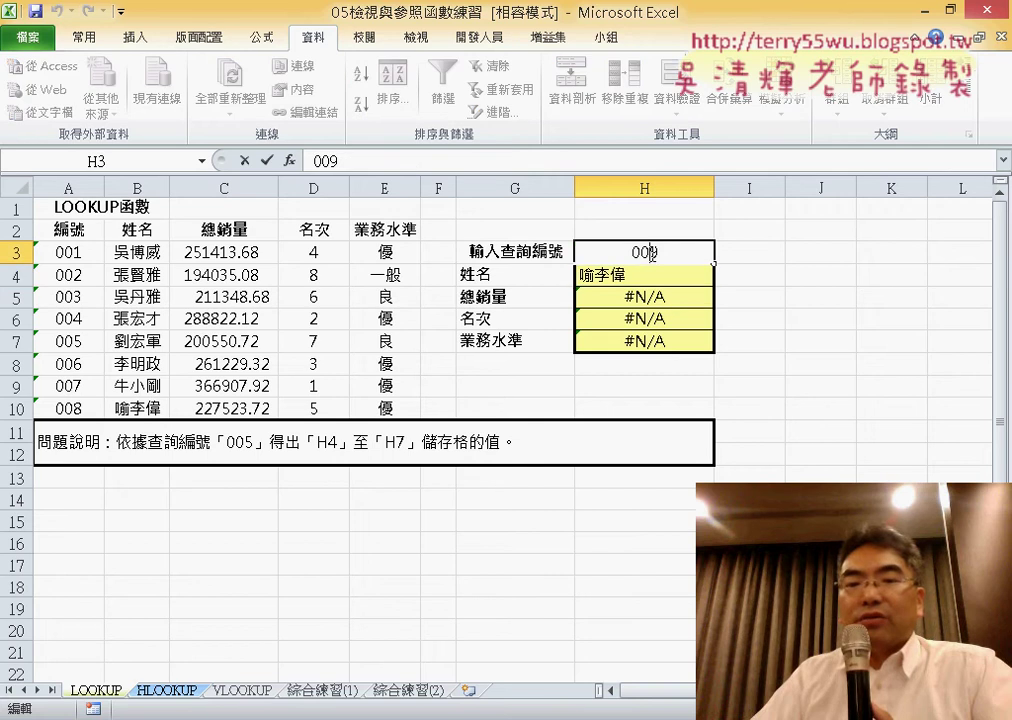
drag(651, 252, 676, 251)
text(8)
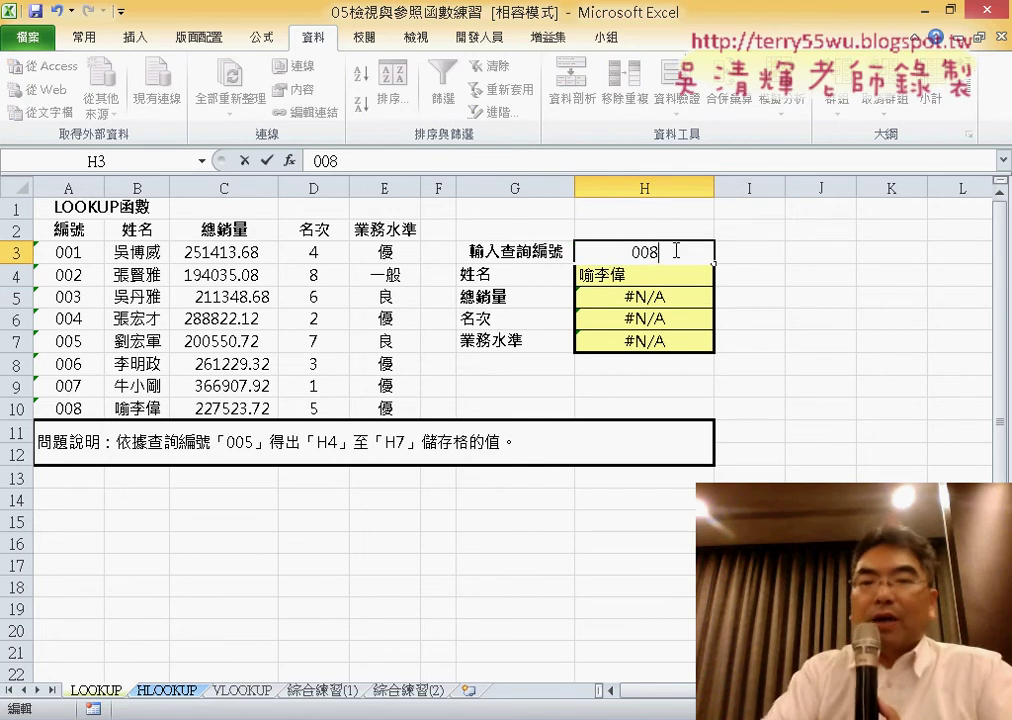
key(Return)
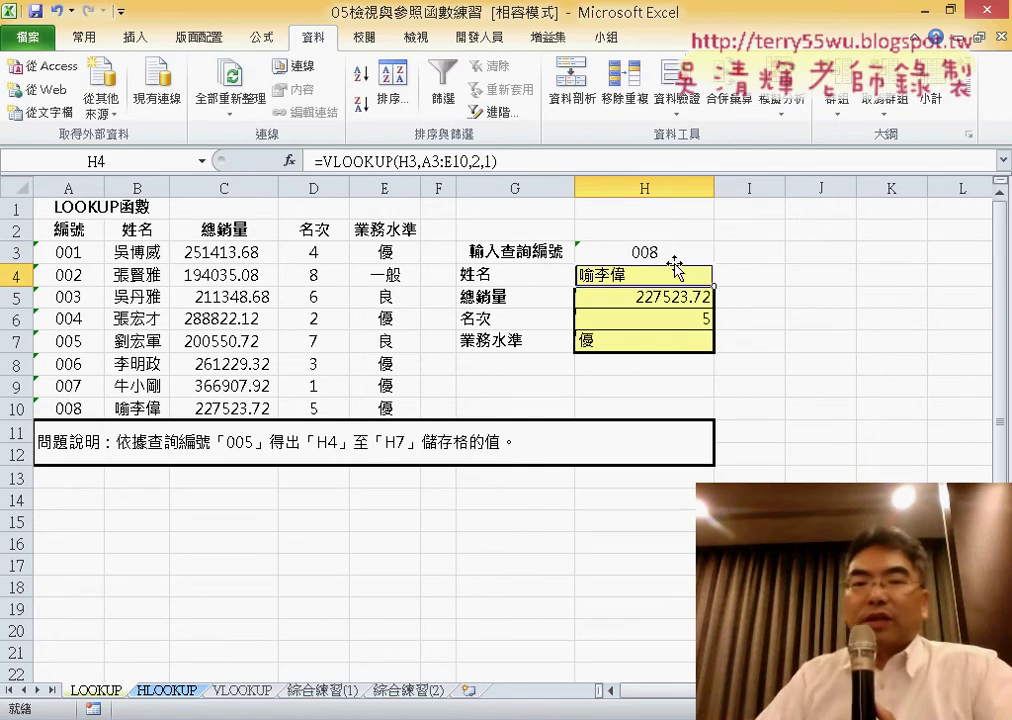
- Centre the lookup results in H4:H7
mouse_move(675, 318)
mouse_down()
mouse_move(675, 298)
mouse_move(671, 339)
mouse_up()
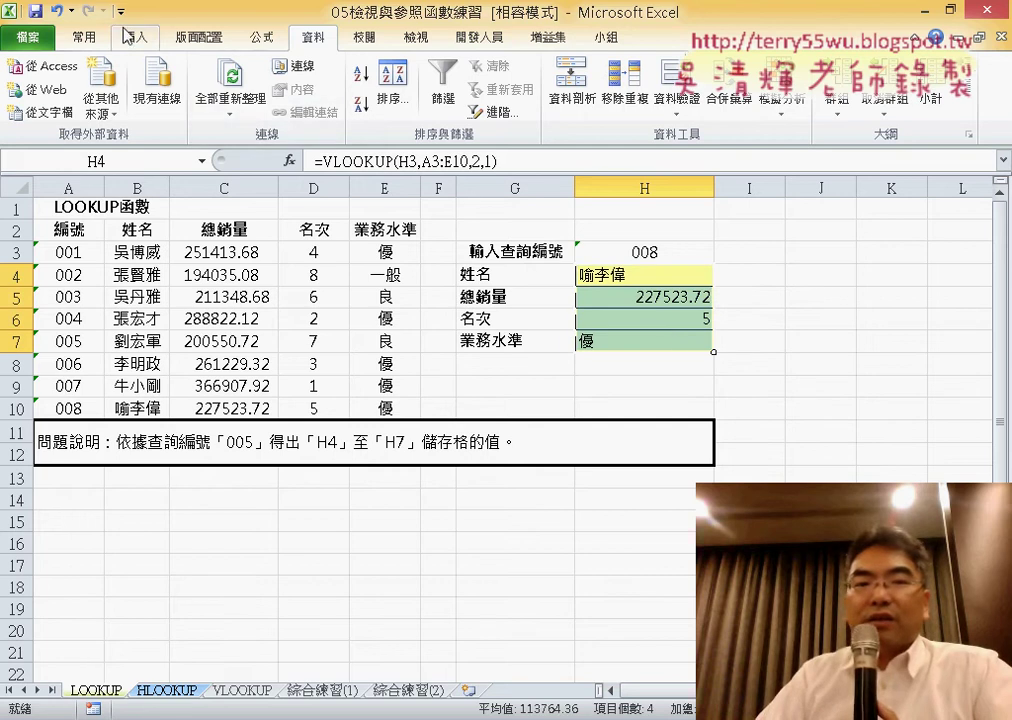
click(86, 40)
click(370, 104)
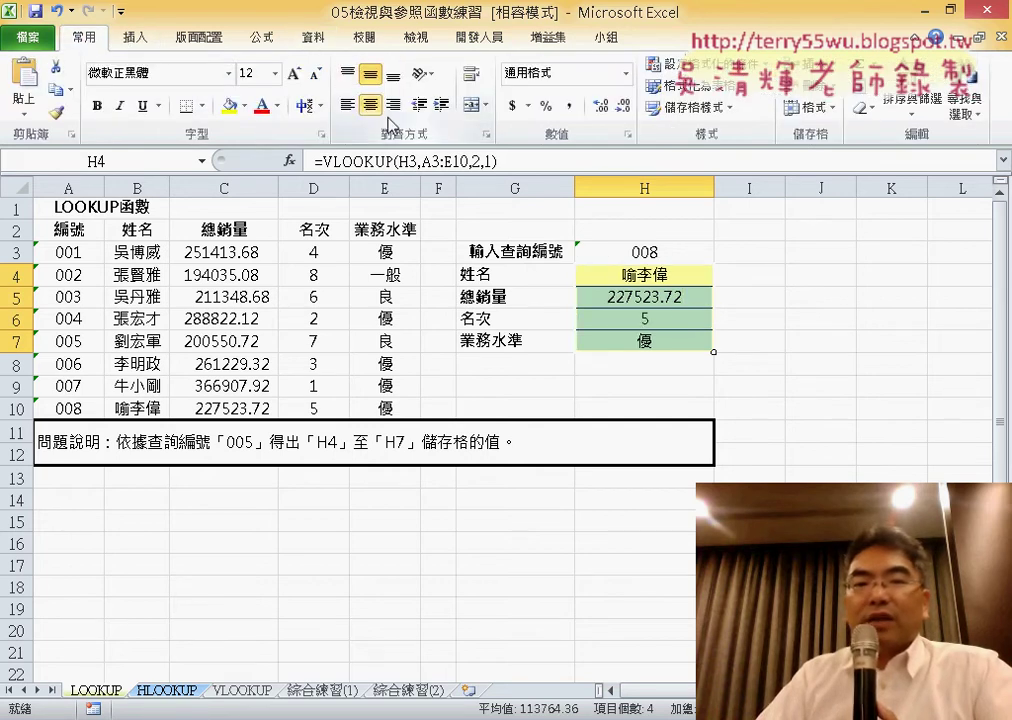
click(845, 408)
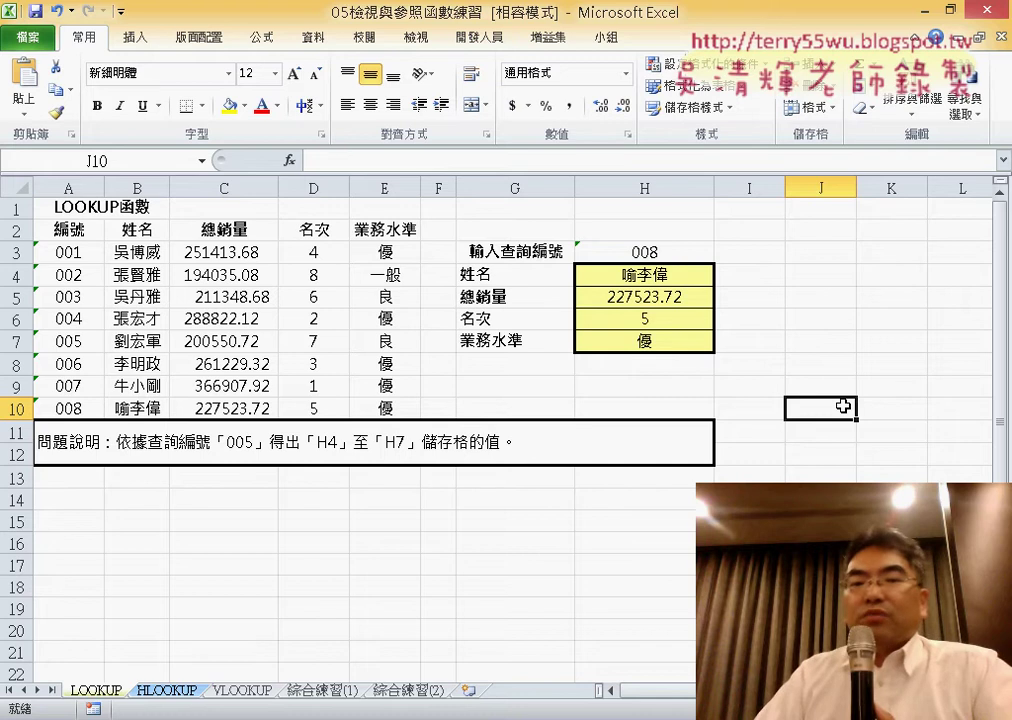
click(674, 279)
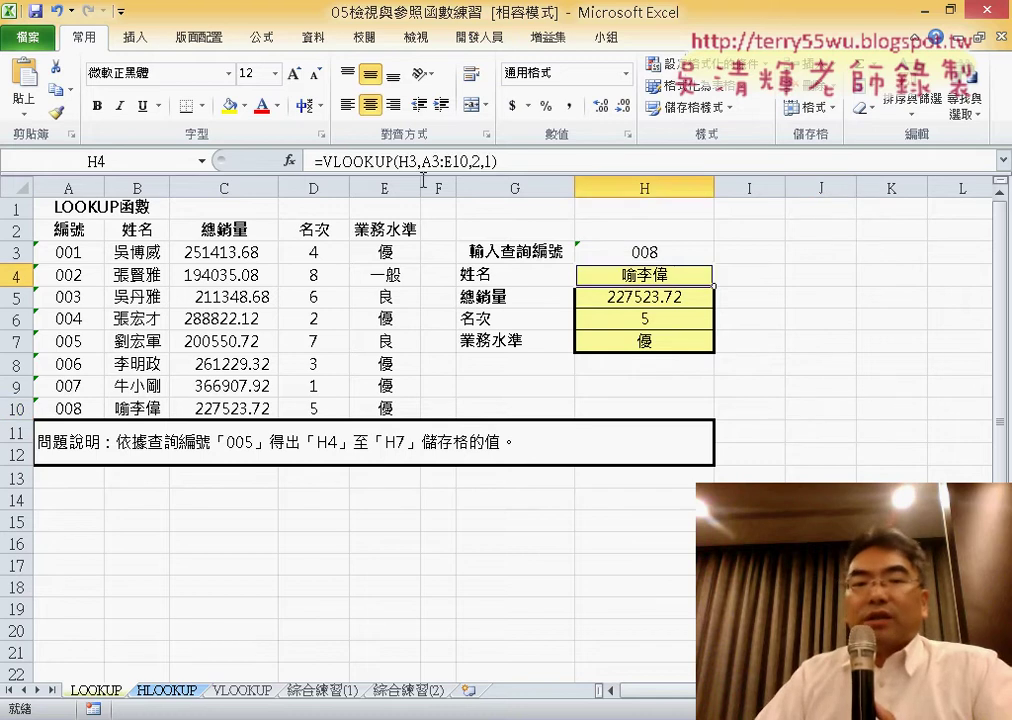
click(346, 160)
click(290, 161)
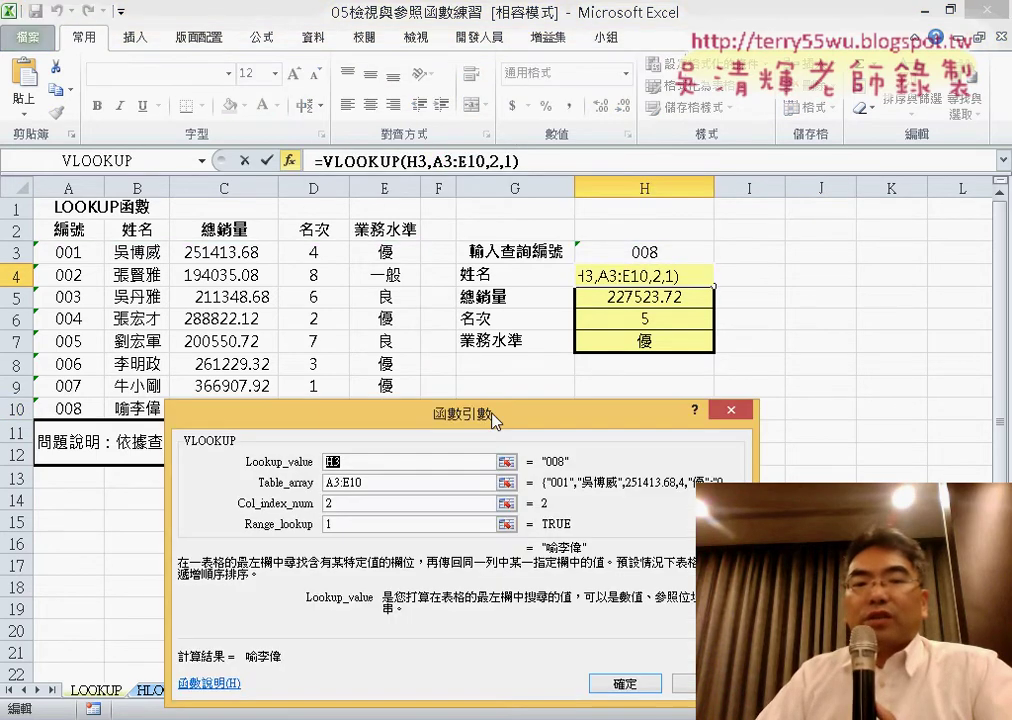
drag(493, 420, 775, 385)
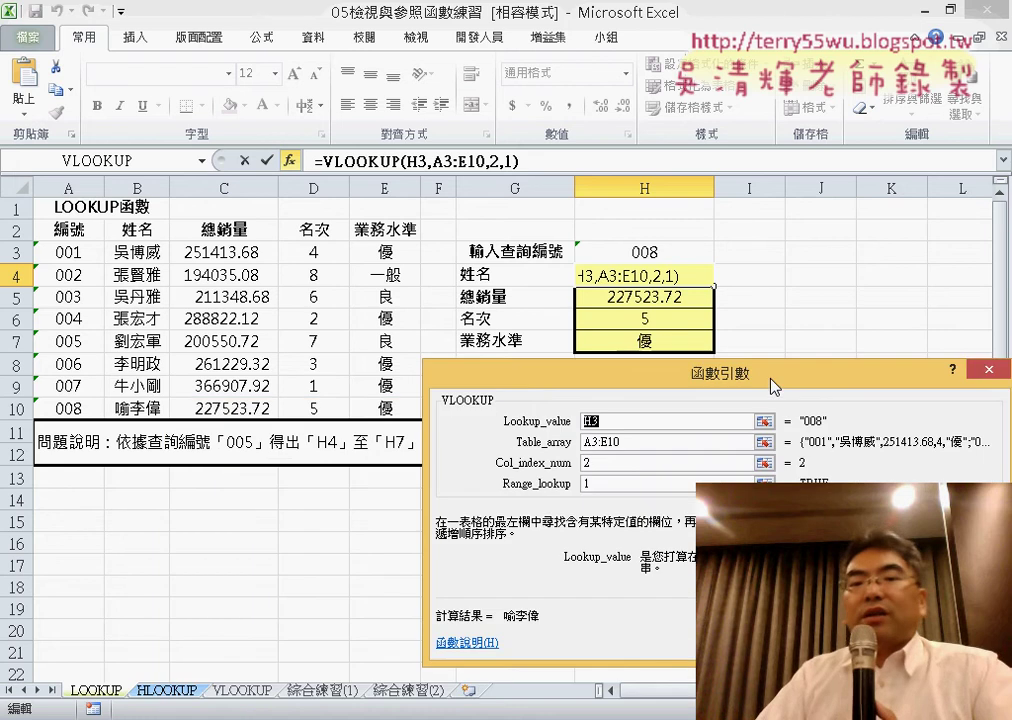
drag(773, 385, 747, 381)
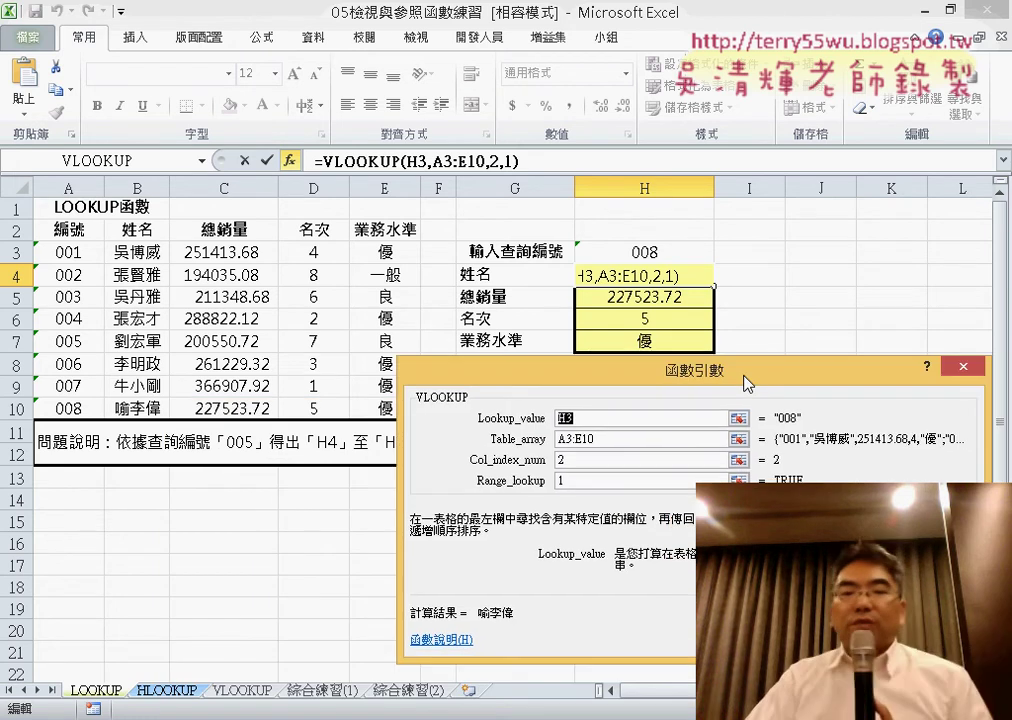
click(594, 418)
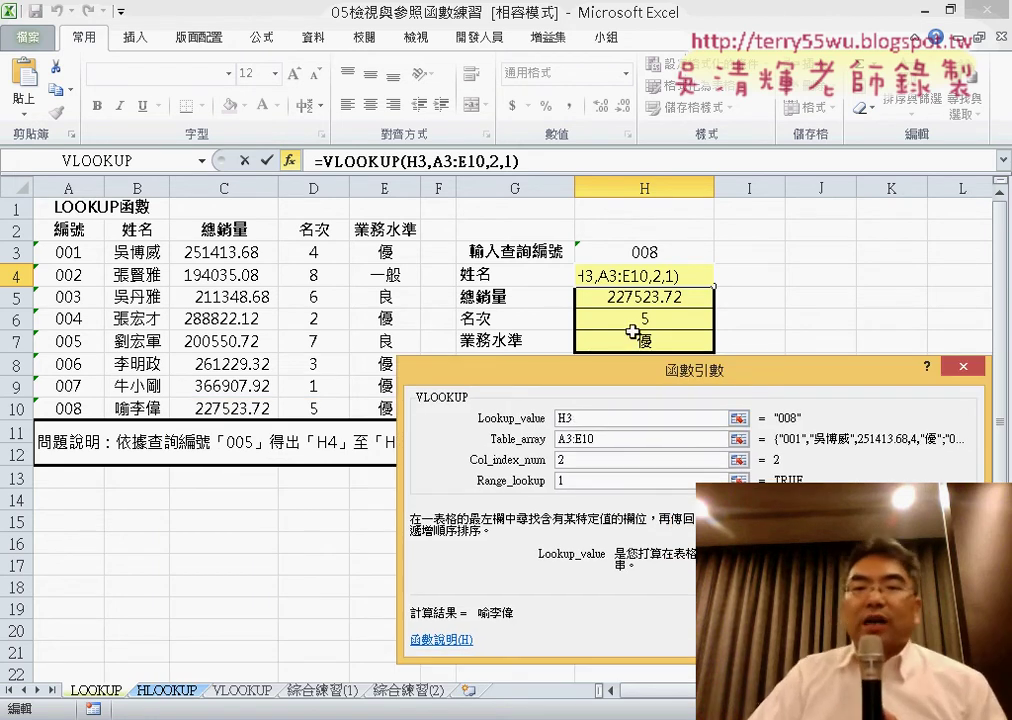
double_click(615, 437)
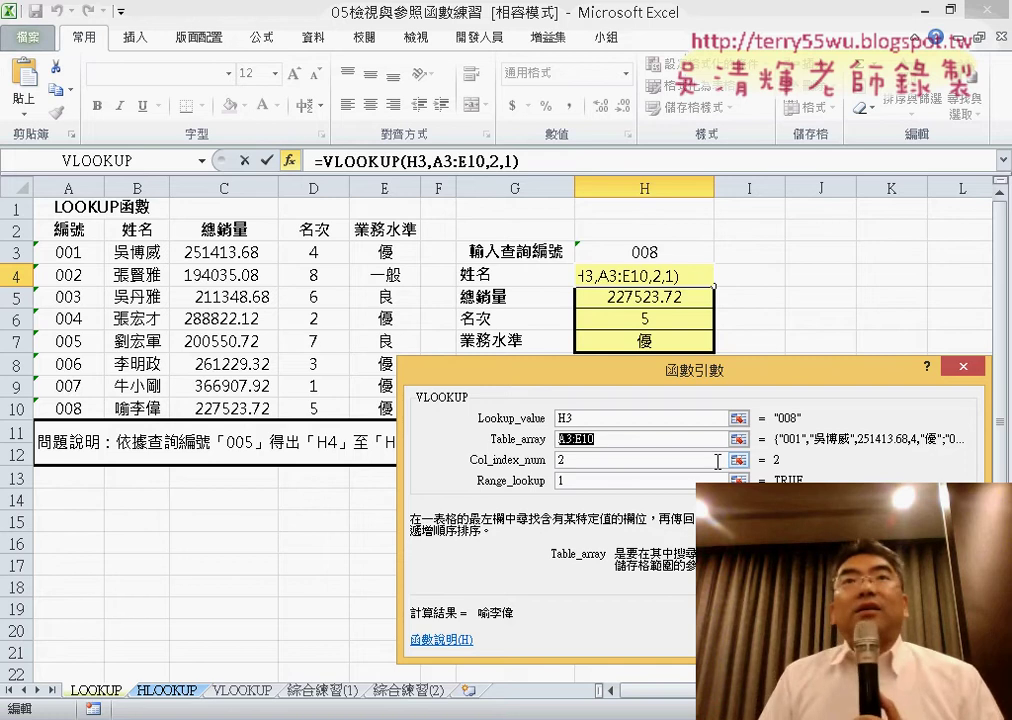
click(576, 462)
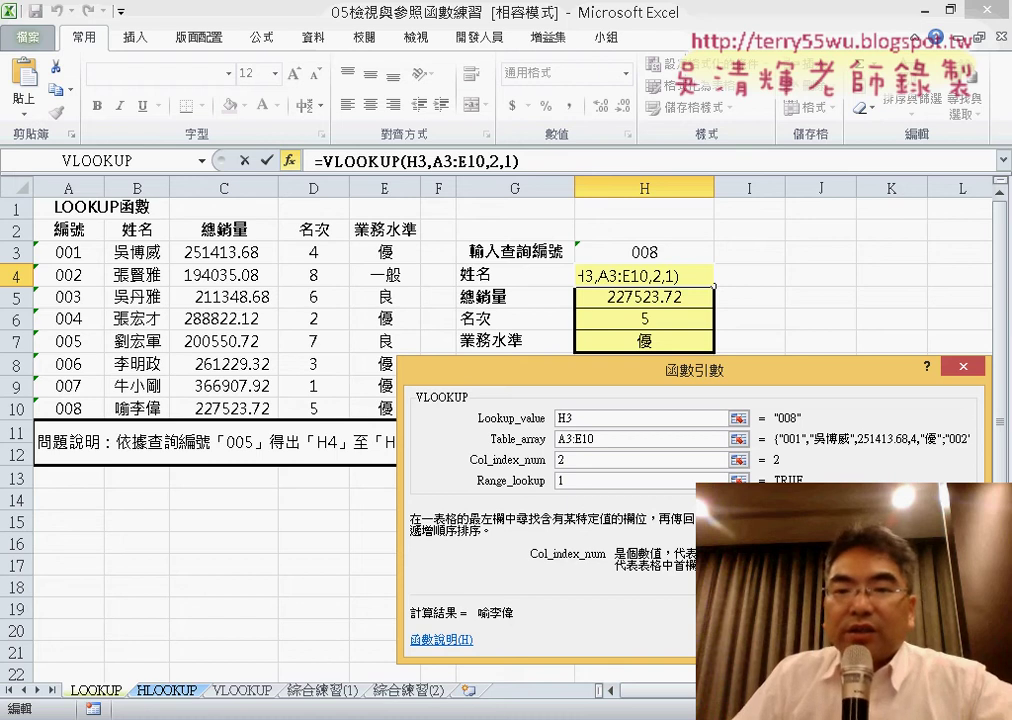
key(Return)
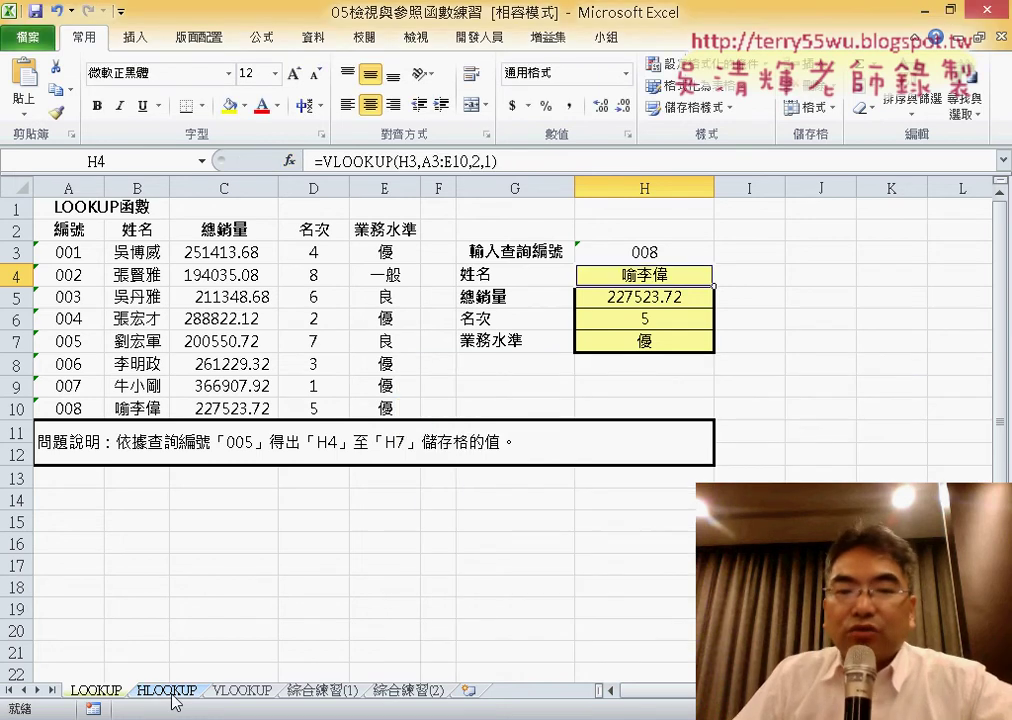
- Compare the HLOOKUP sheet's row labels A2:A4 with the LOOKUP sheet's layout, ending on HLOOKUP
click(170, 691)
scroll(417, 578, up, 2)
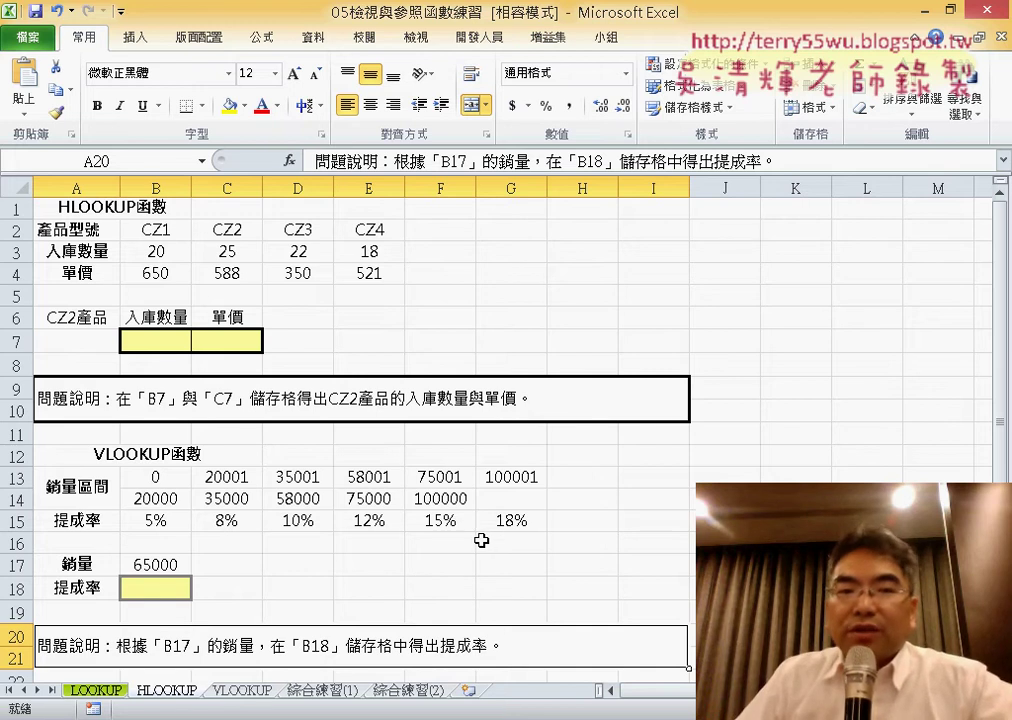
mouse_move(77, 229)
mouse_down()
mouse_move(77, 272)
mouse_move(383, 230)
mouse_up()
click(100, 690)
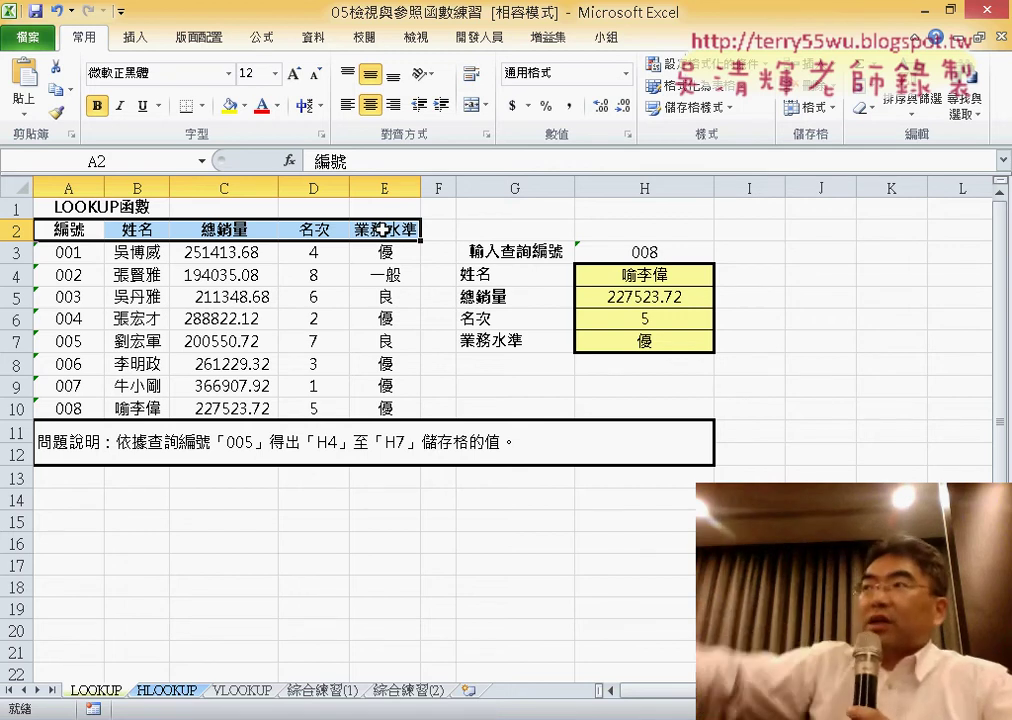
click(170, 692)
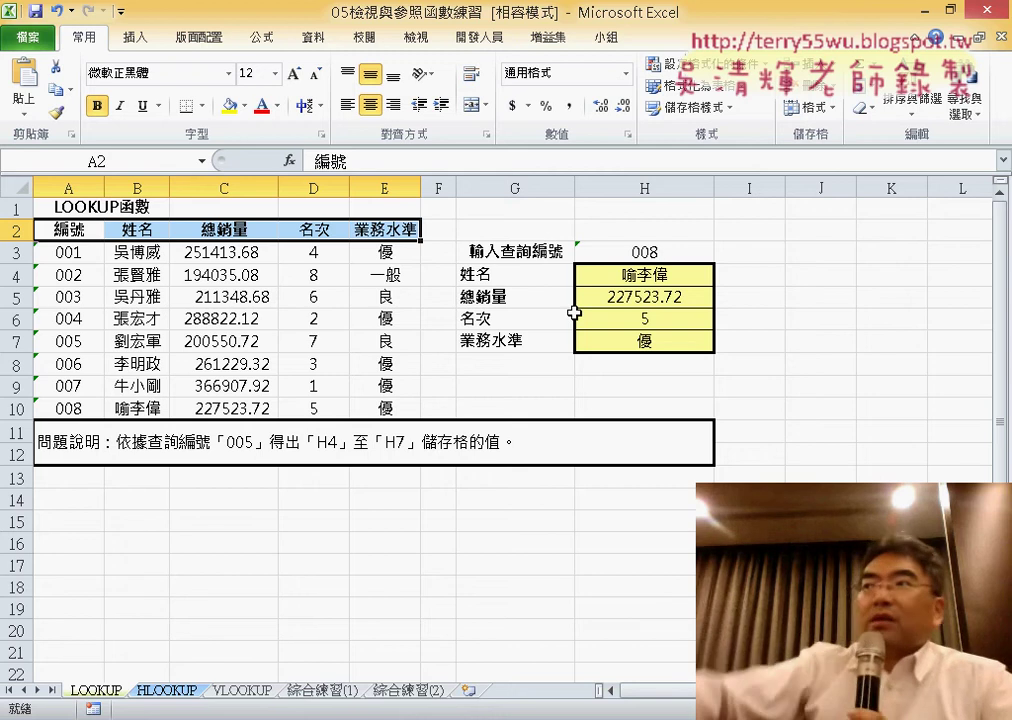
click(172, 688)
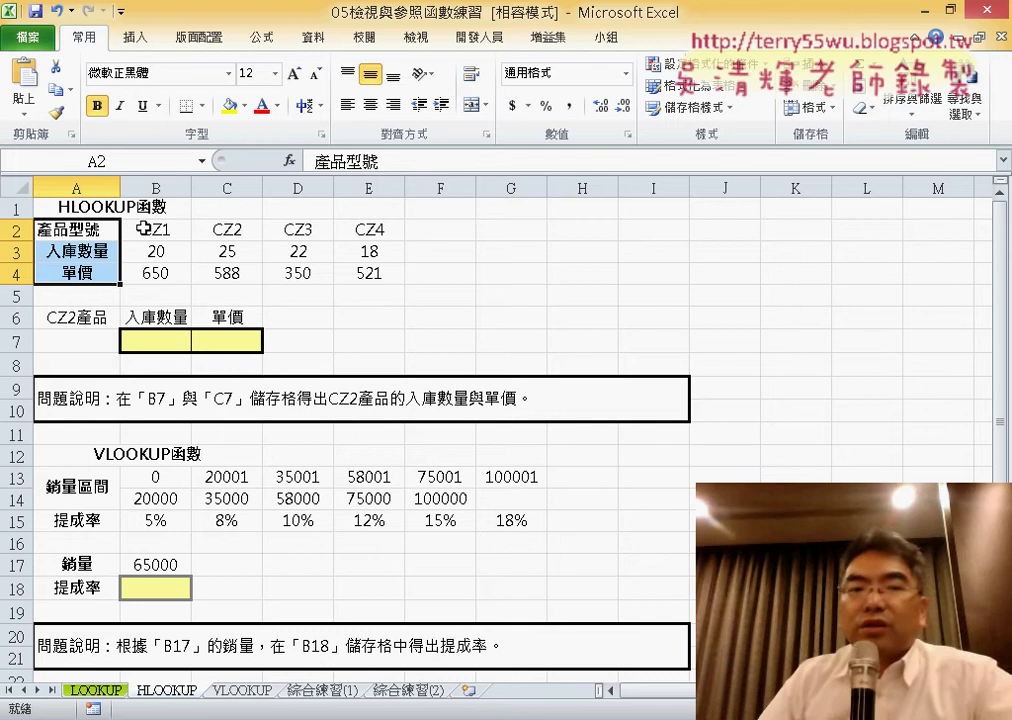
click(85, 228)
drag(115, 229, 95, 268)
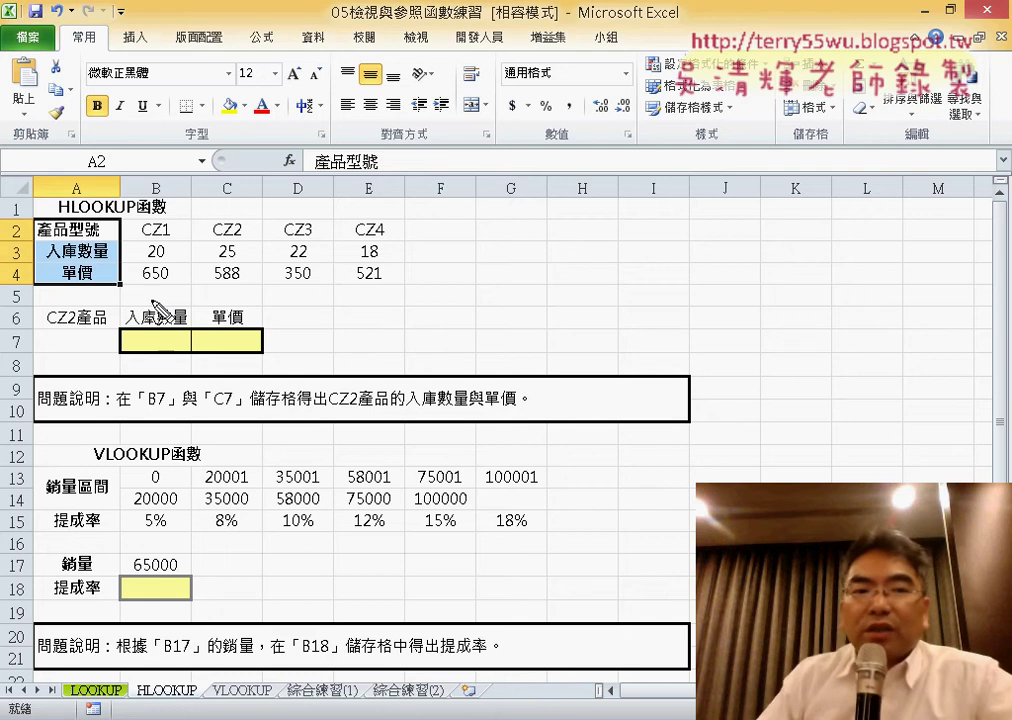
drag(110, 288, 125, 208)
mouse_move(288, 115)
mouse_down()
mouse_move(122, 185)
mouse_move(220, 195)
mouse_up()
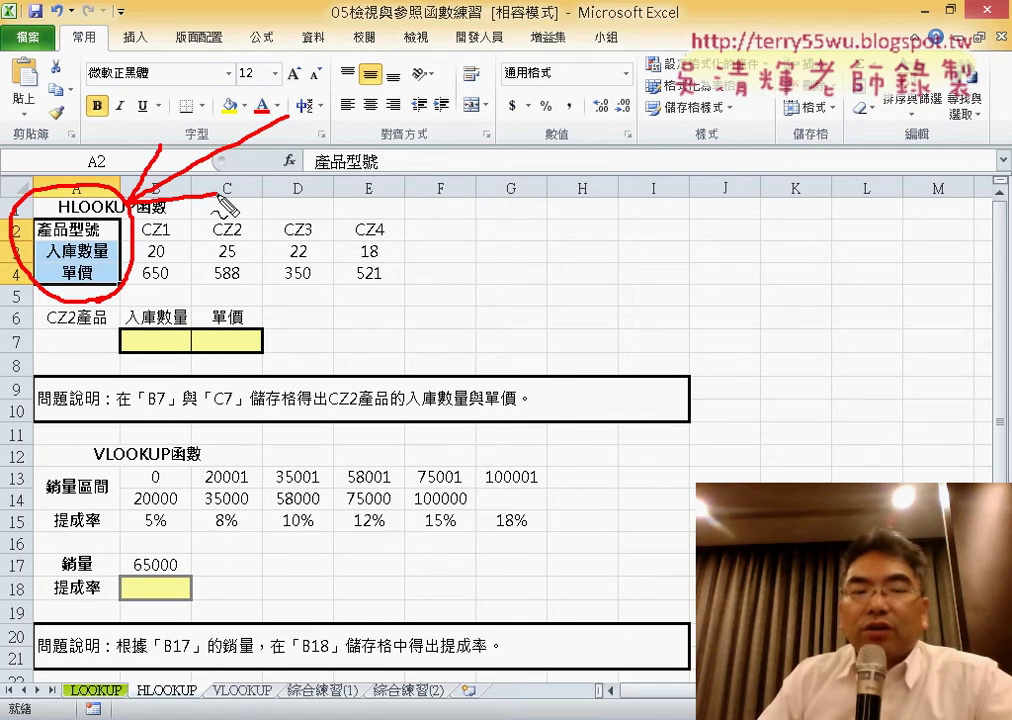
key(Escape)
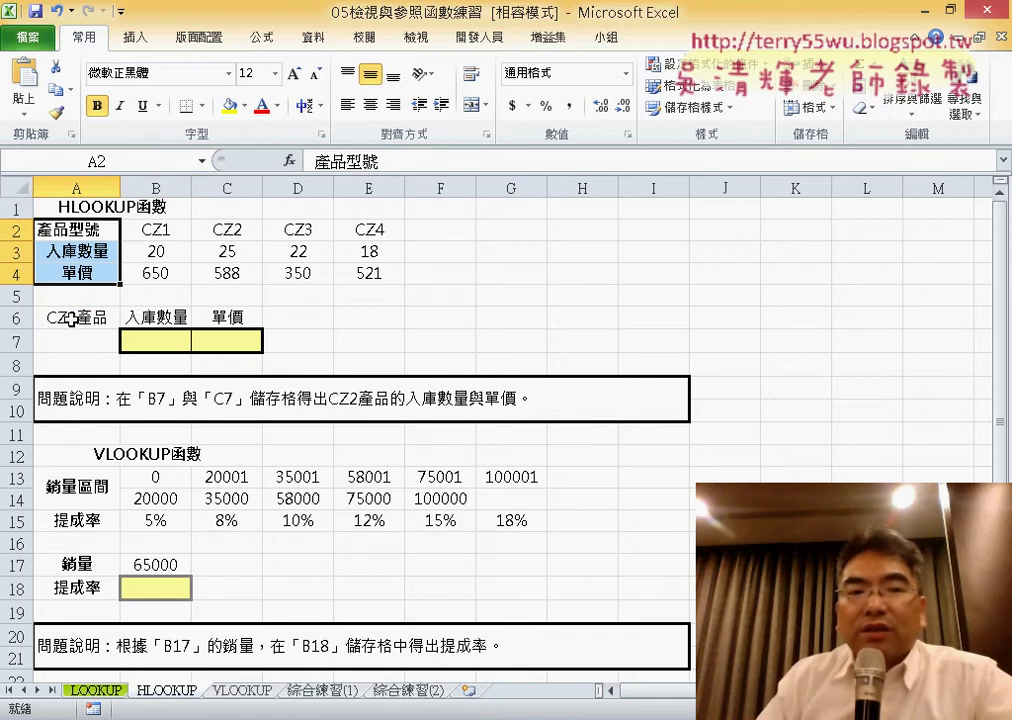
click(165, 343)
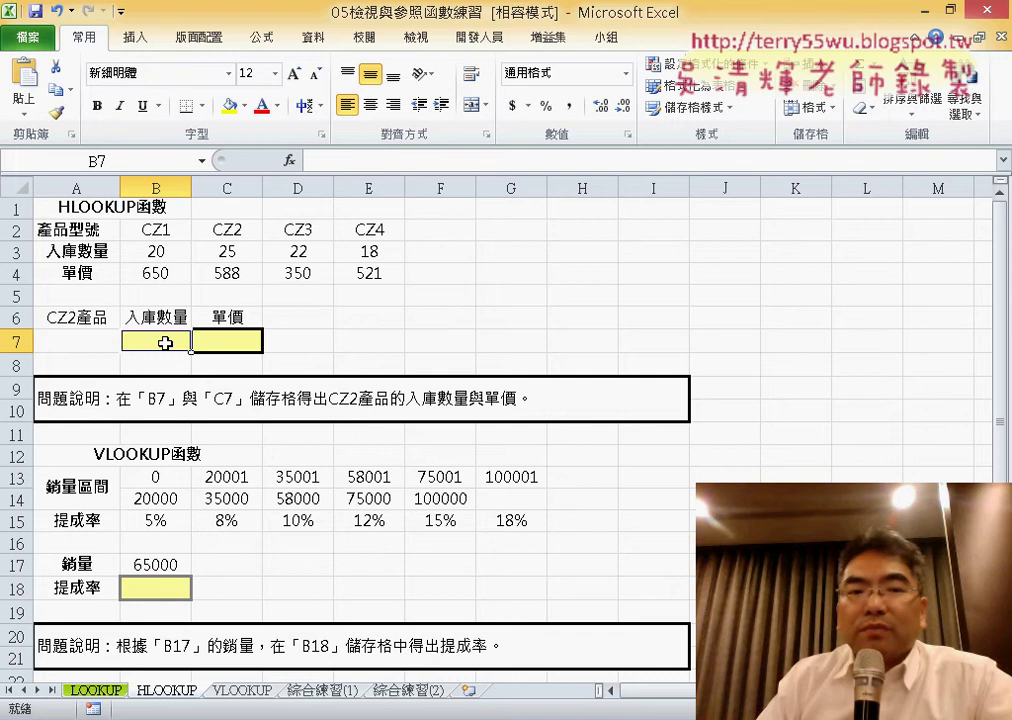
click(242, 253)
click(172, 341)
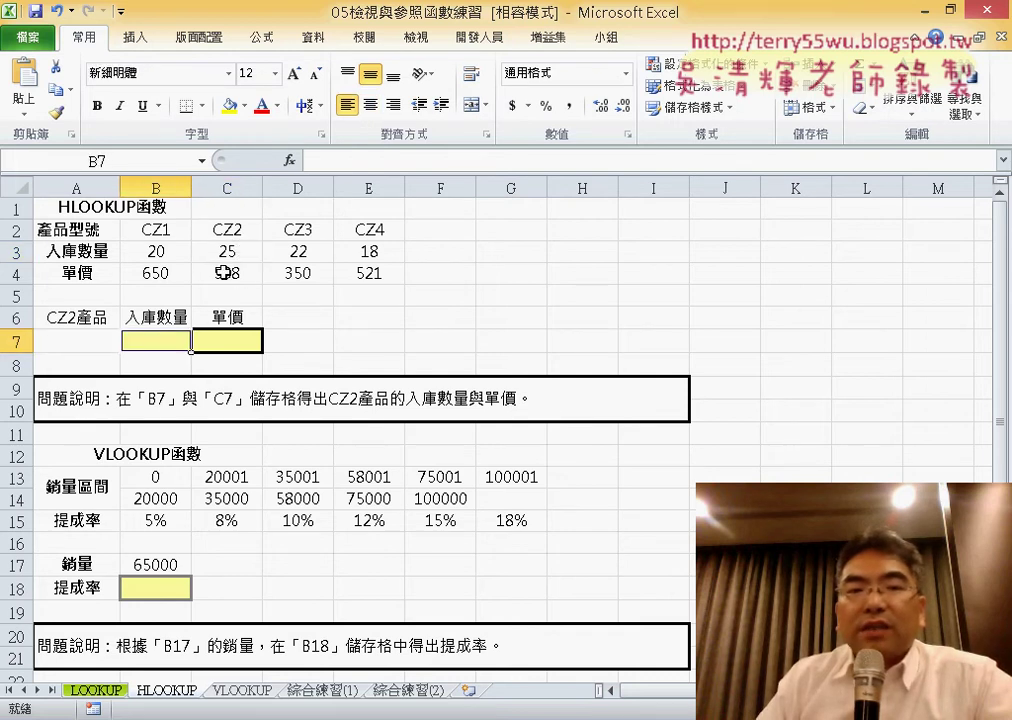
click(224, 272)
click(241, 345)
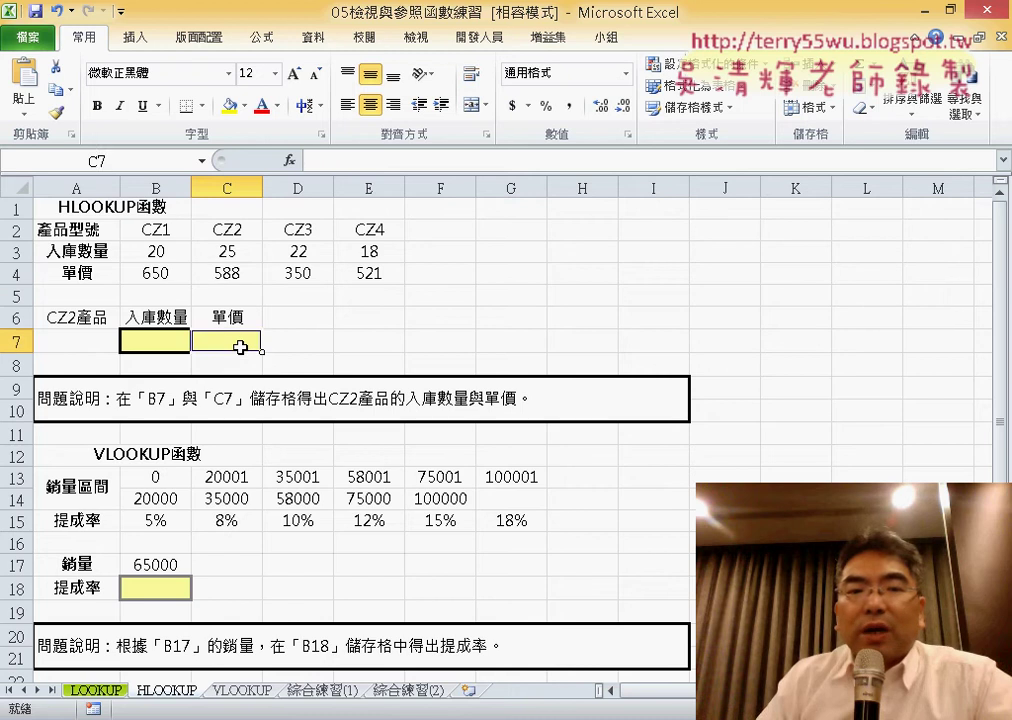
- Insert HLOOKUP into the stock cell B7
click(154, 343)
click(290, 161)
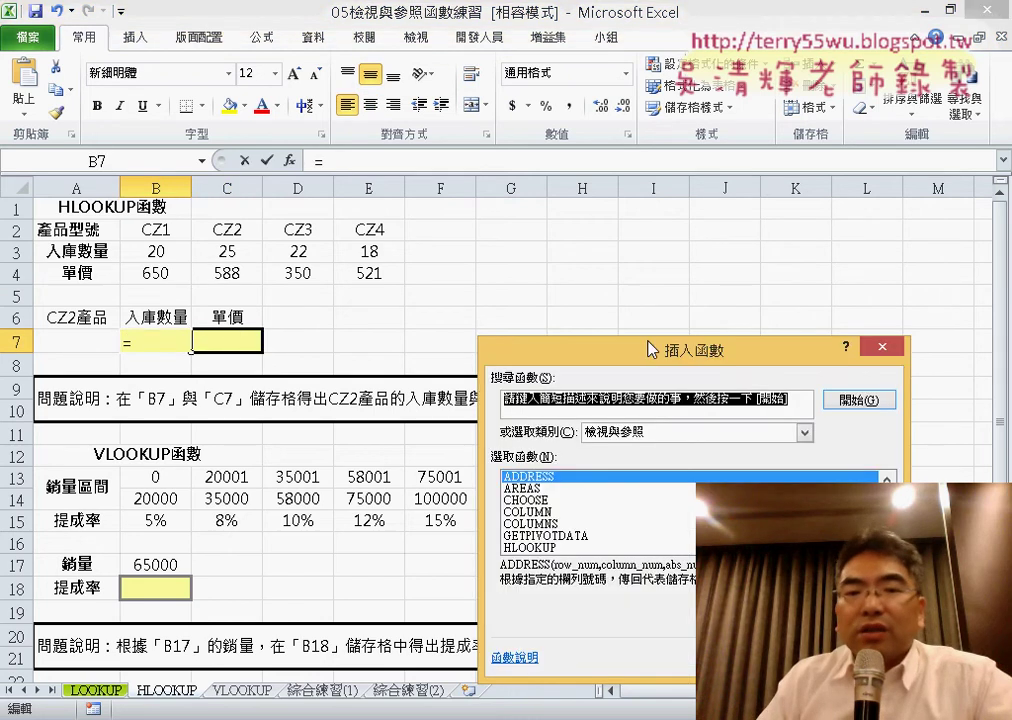
drag(652, 348, 588, 42)
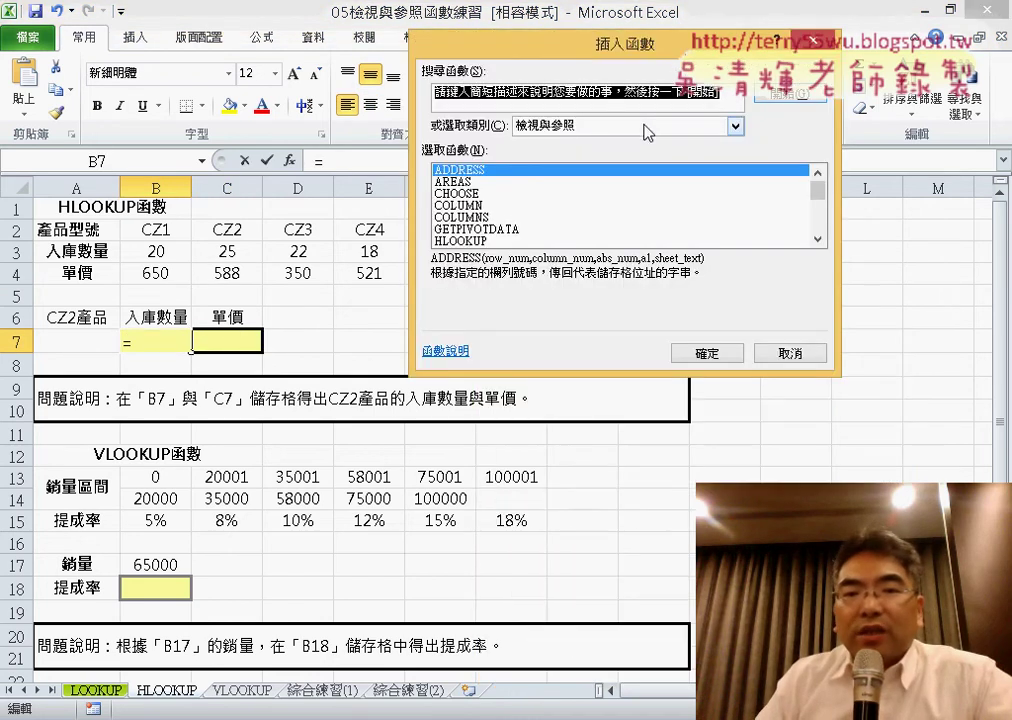
click(460, 241)
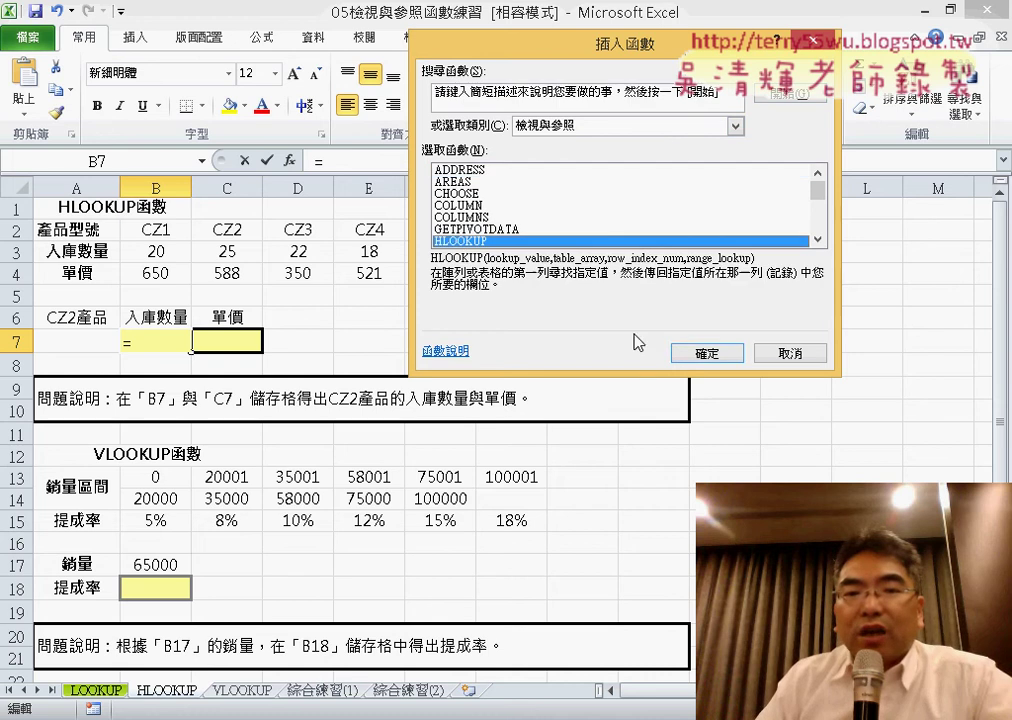
click(707, 354)
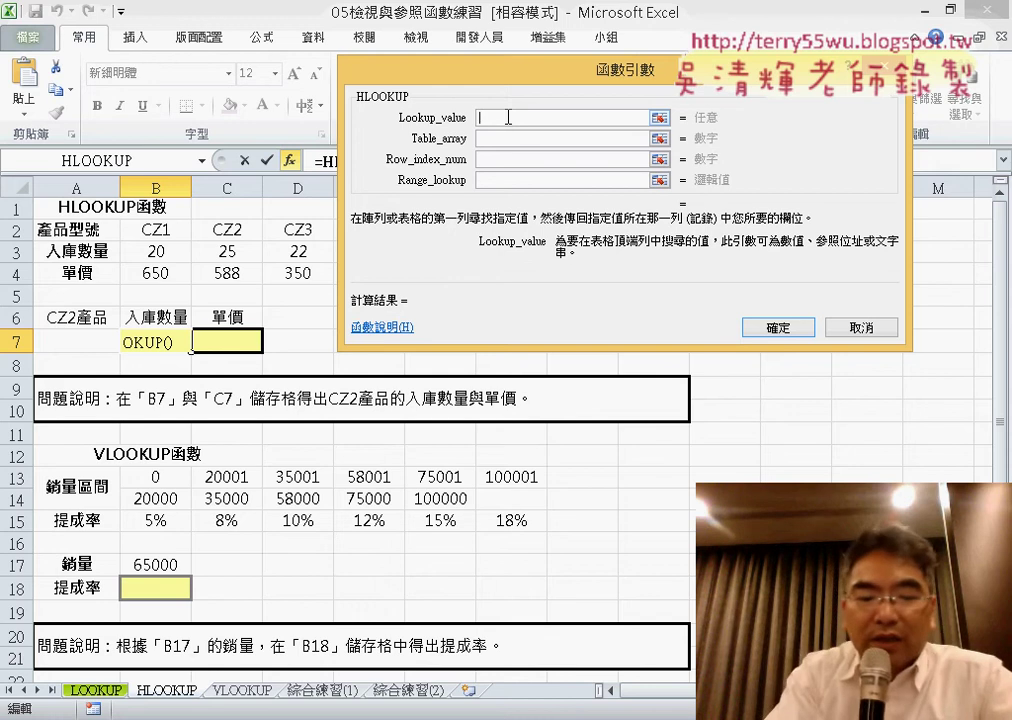
- Set HLOOKUP's lookup value to "CZ2" and its table array to B2:E4
text(C)
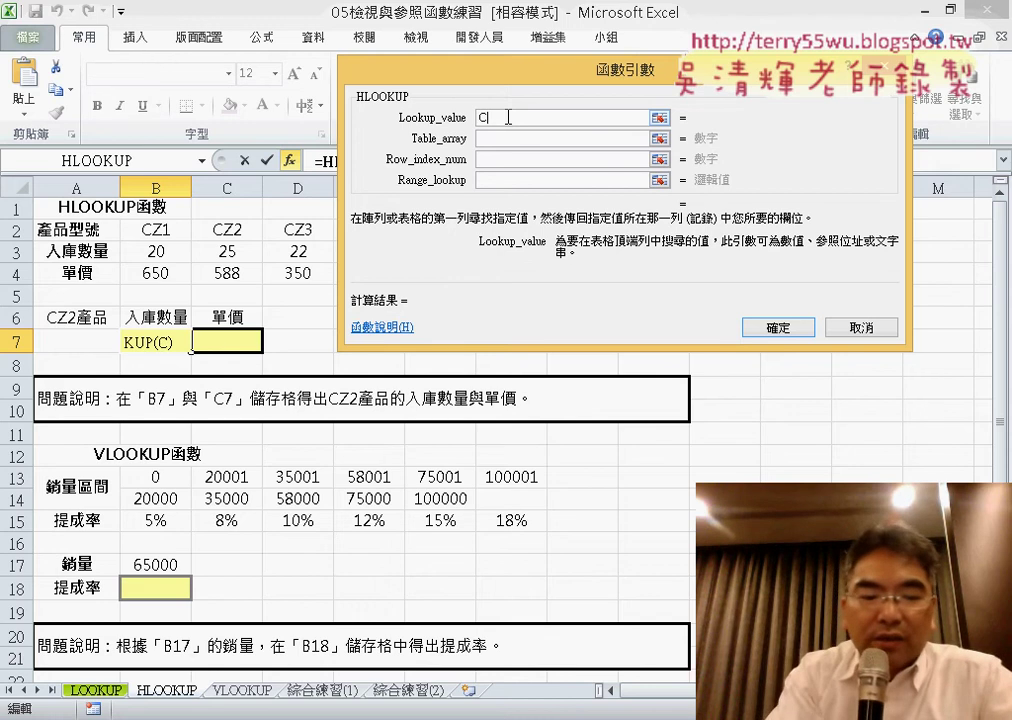
text(Z2)
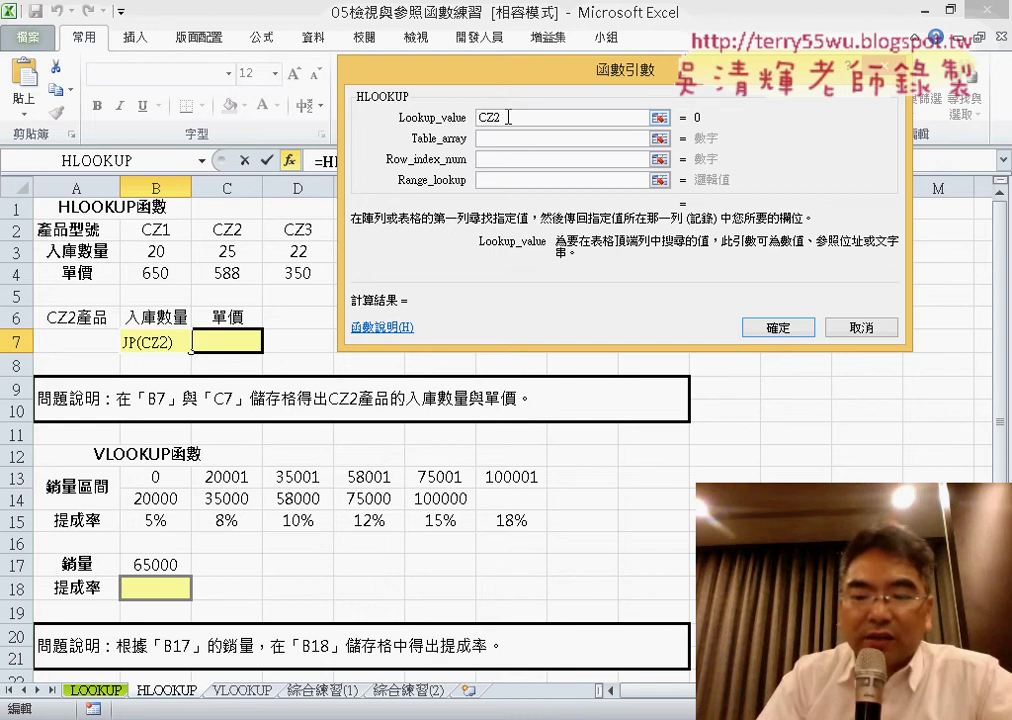
key(Home)
text("CZ2)
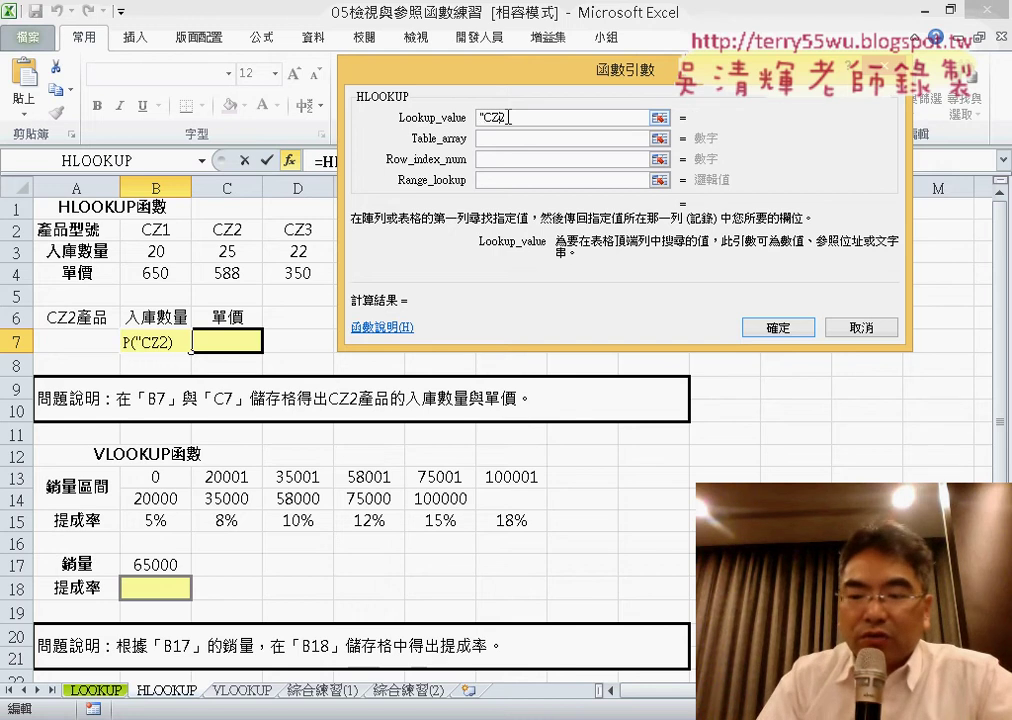
text(")
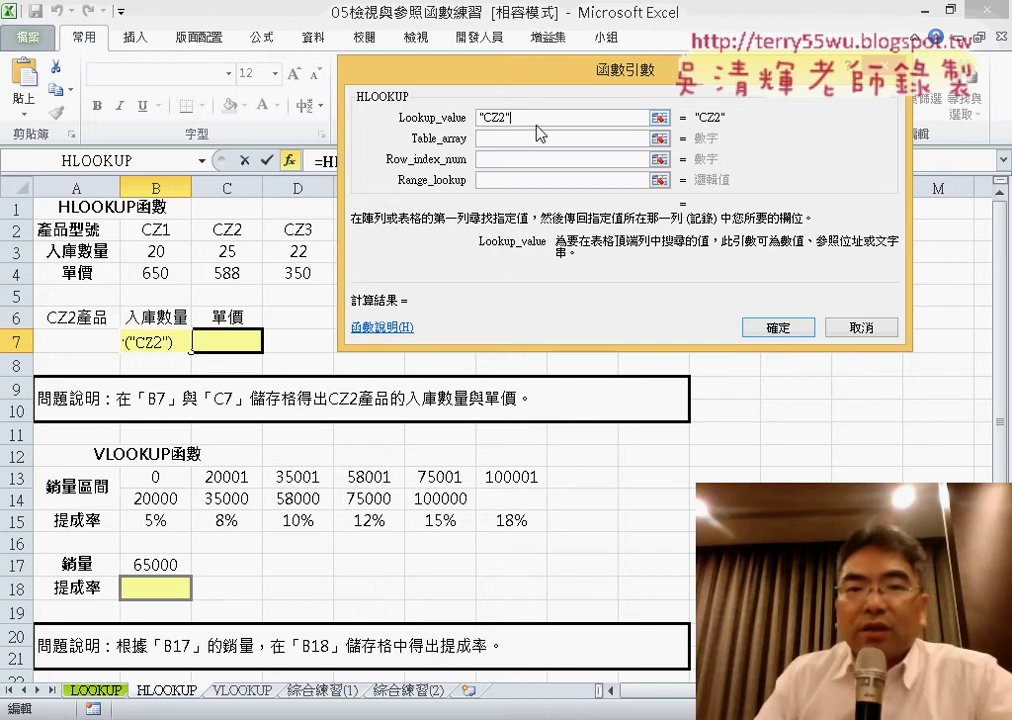
click(459, 117)
click(513, 144)
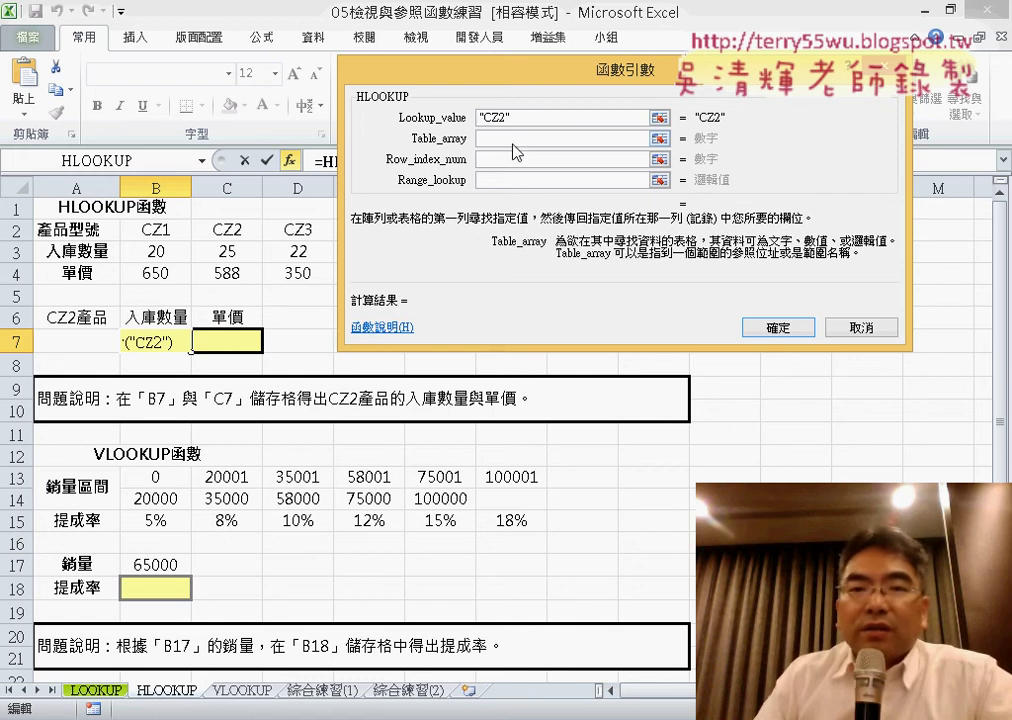
drag(518, 76, 330, 379)
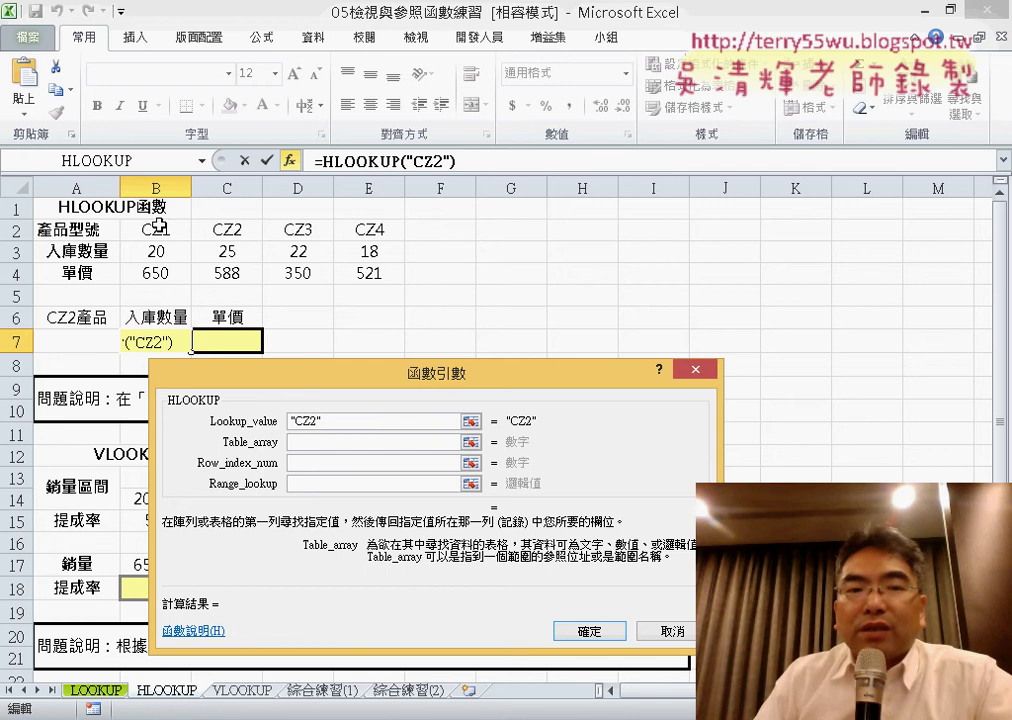
drag(158, 226, 361, 276)
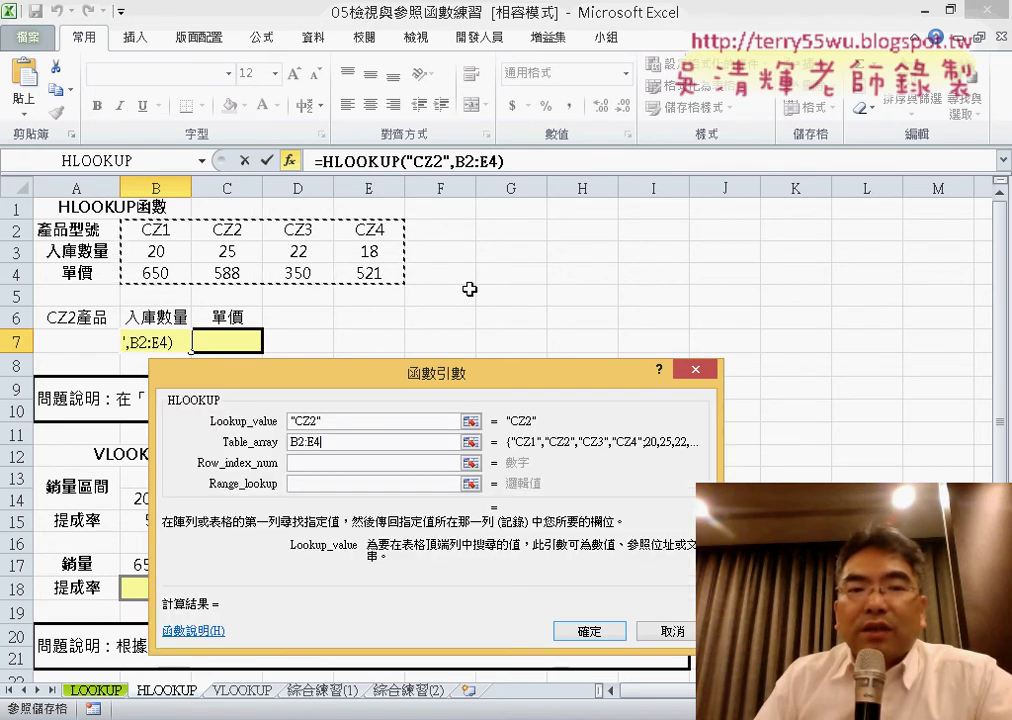
mouse_move(501, 375)
mouse_down()
mouse_move(765, 128)
mouse_move(760, 121)
mouse_up()
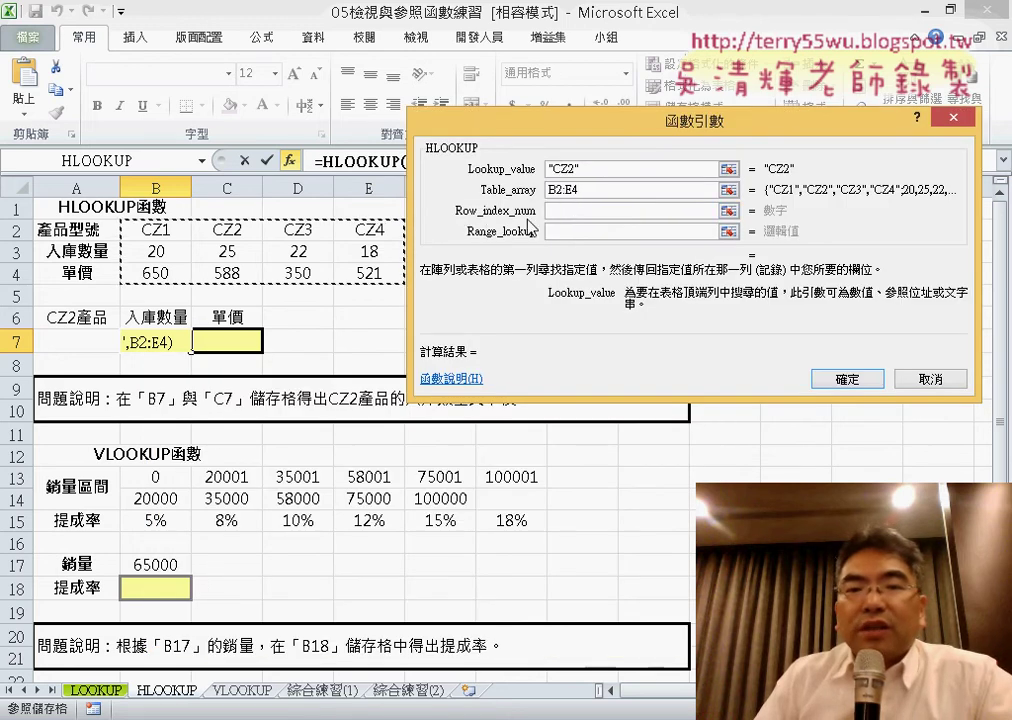
- Enter row index 2 and range lookup 0 so B7 returns 25
click(616, 210)
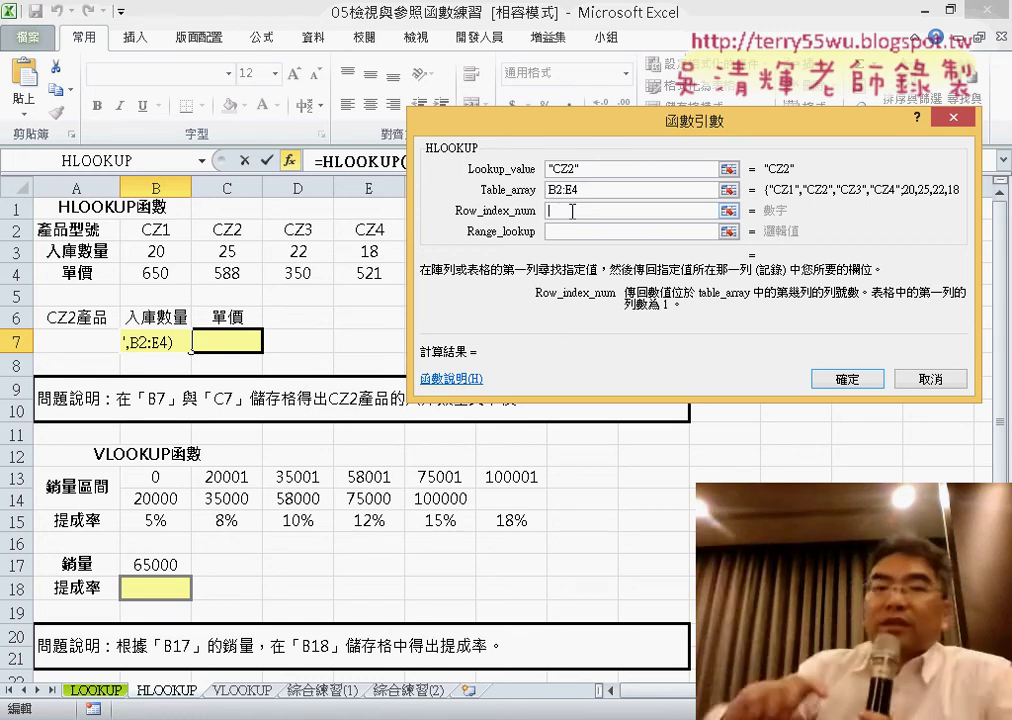
text(2)
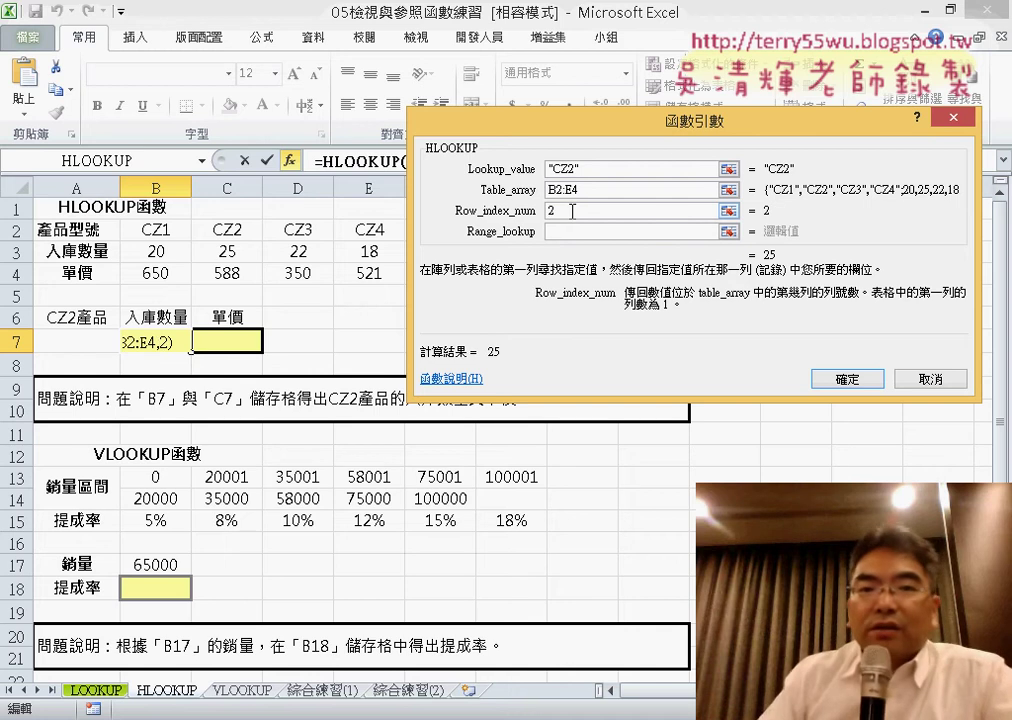
click(577, 232)
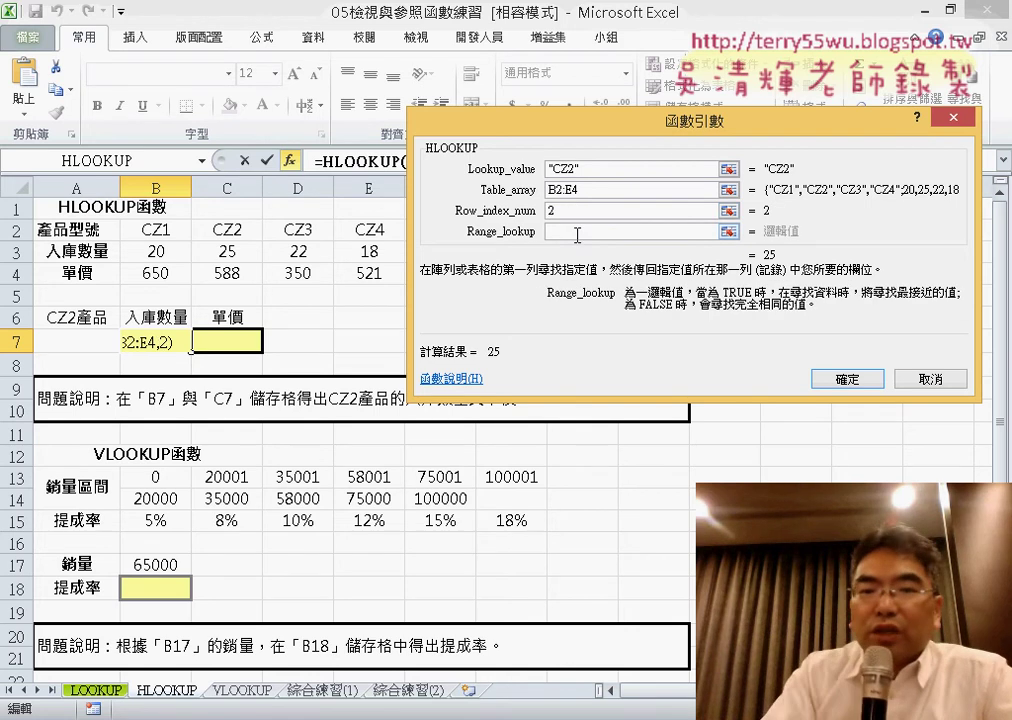
text(0)
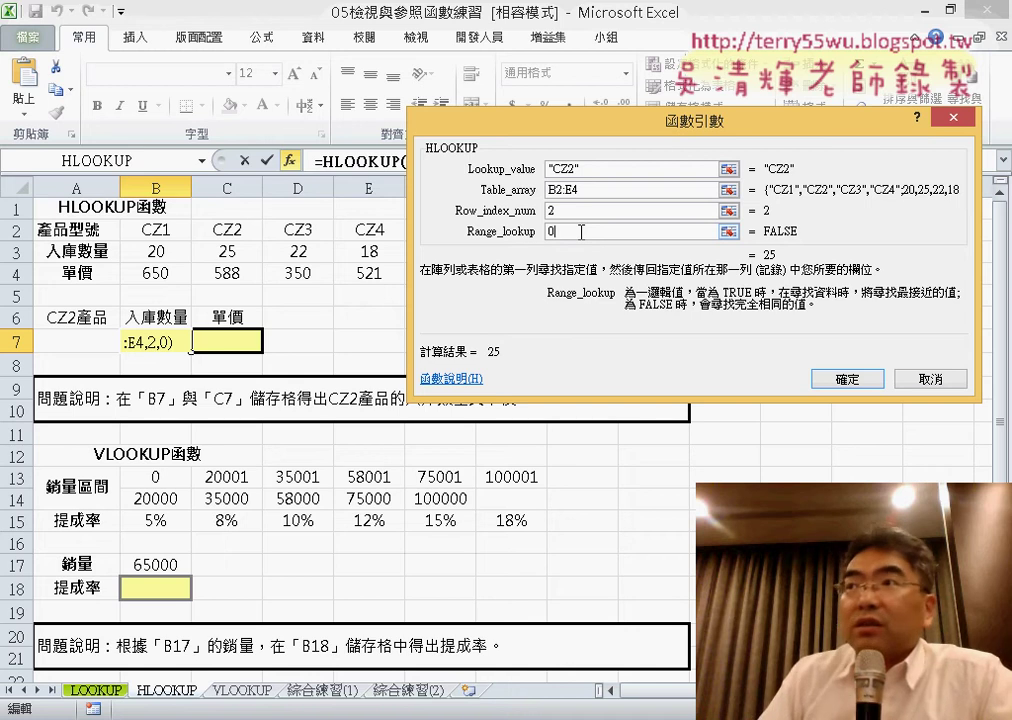
click(845, 378)
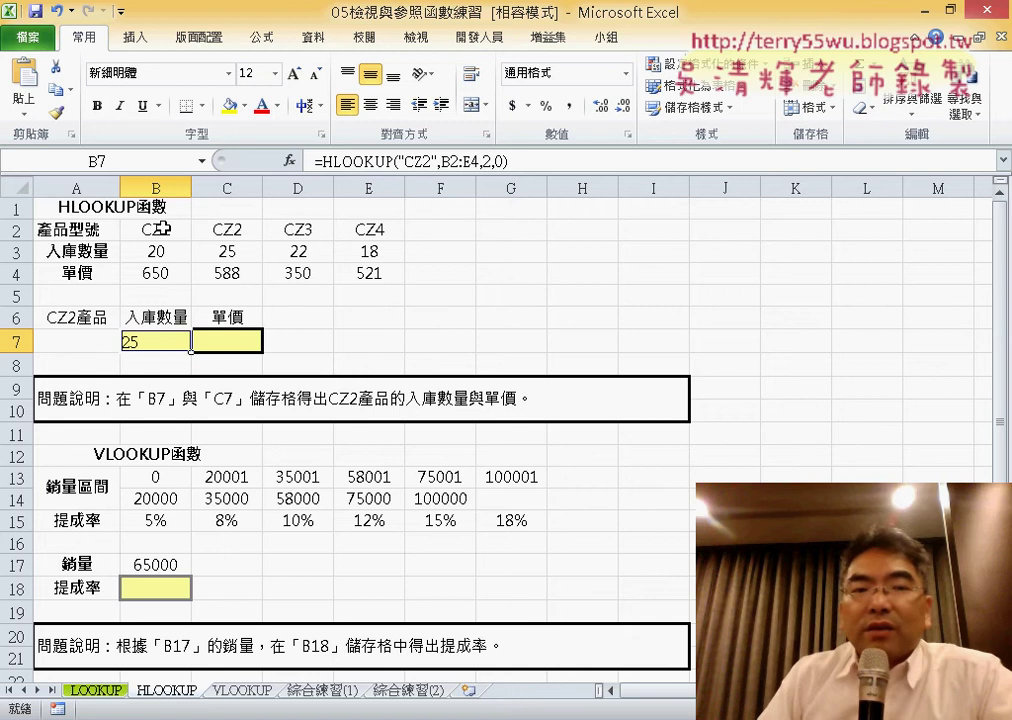
- Point out the product-code row and check CZ2's stock and price in C3 and C4
drag(160, 229, 368, 229)
click(226, 230)
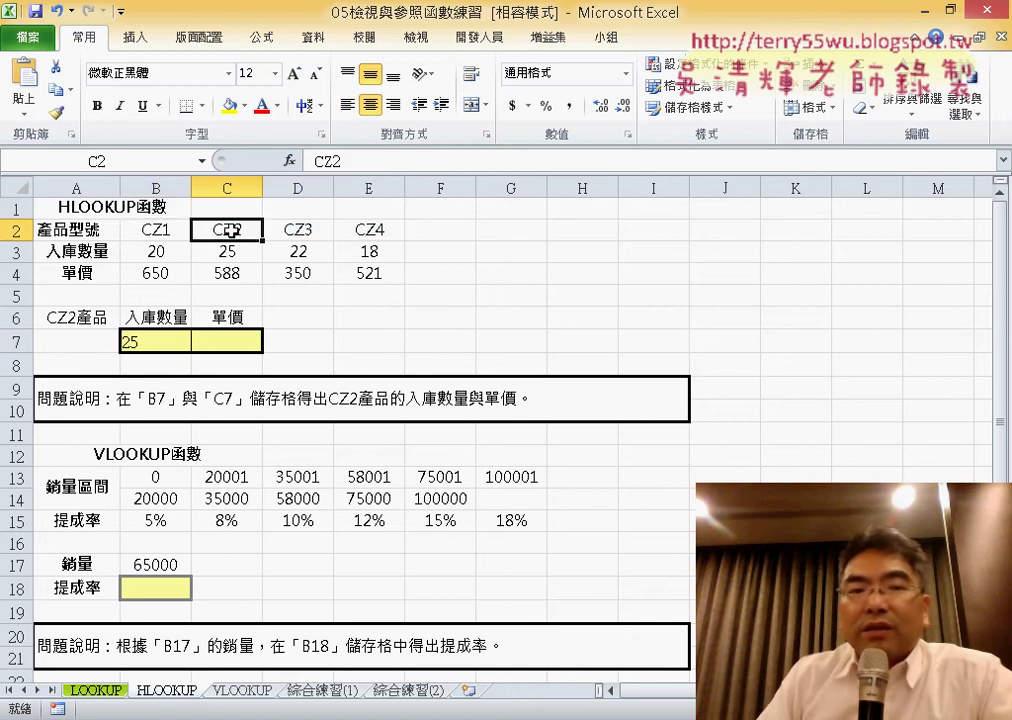
click(232, 254)
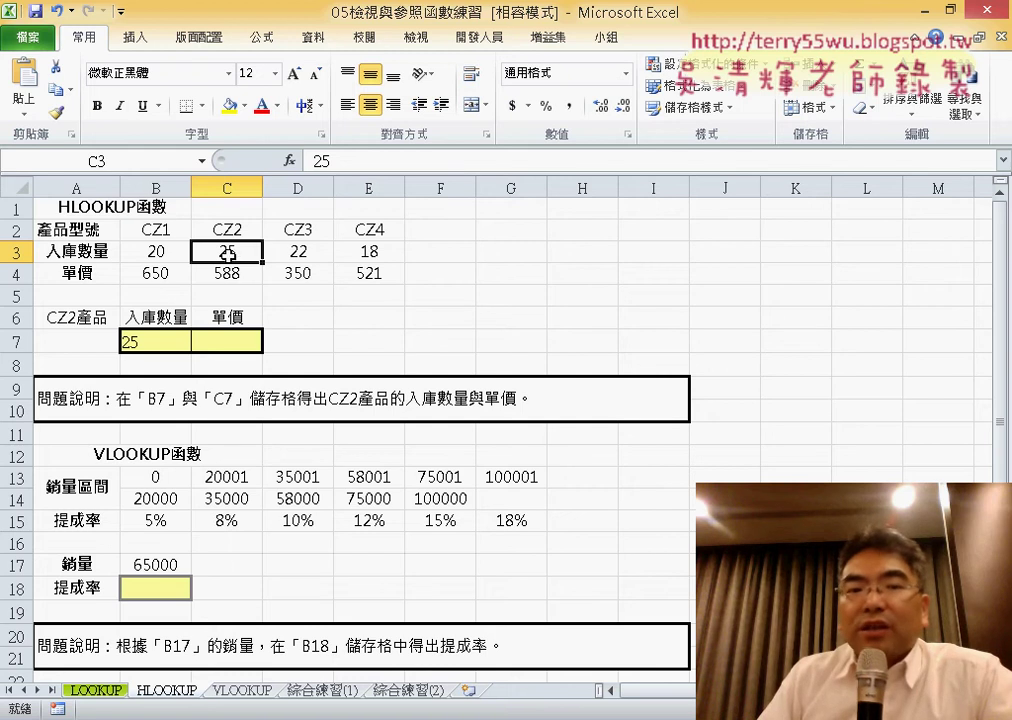
click(231, 272)
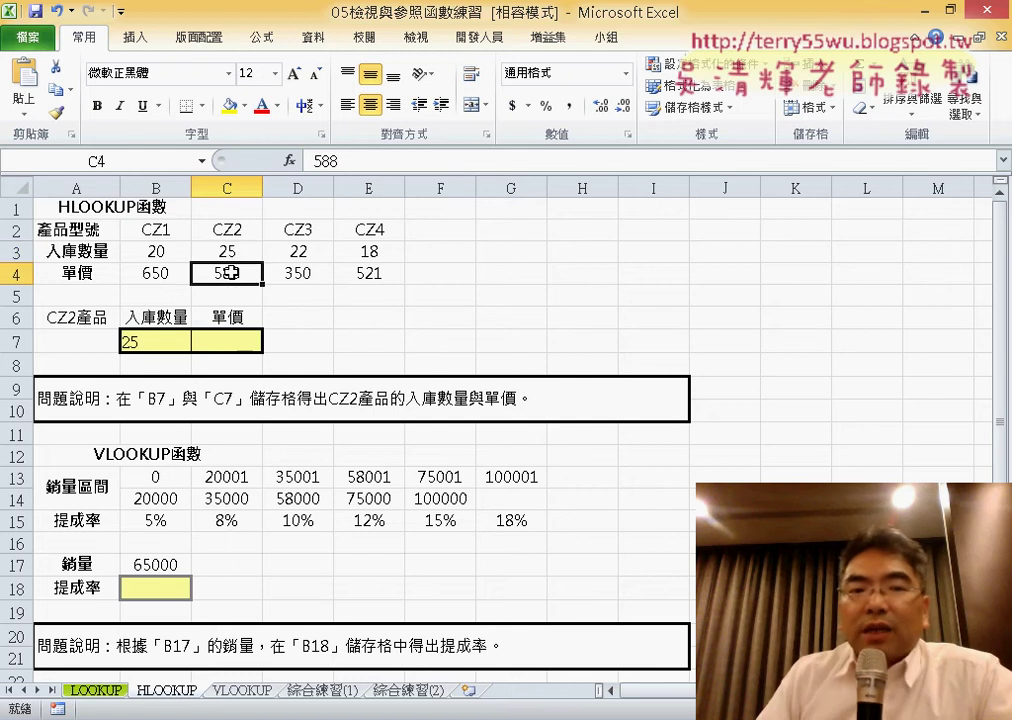
- Copy B7's HLOOKUP formula text from the formula bar, leaving B7 unchanged
click(160, 338)
drag(533, 160, 312, 160)
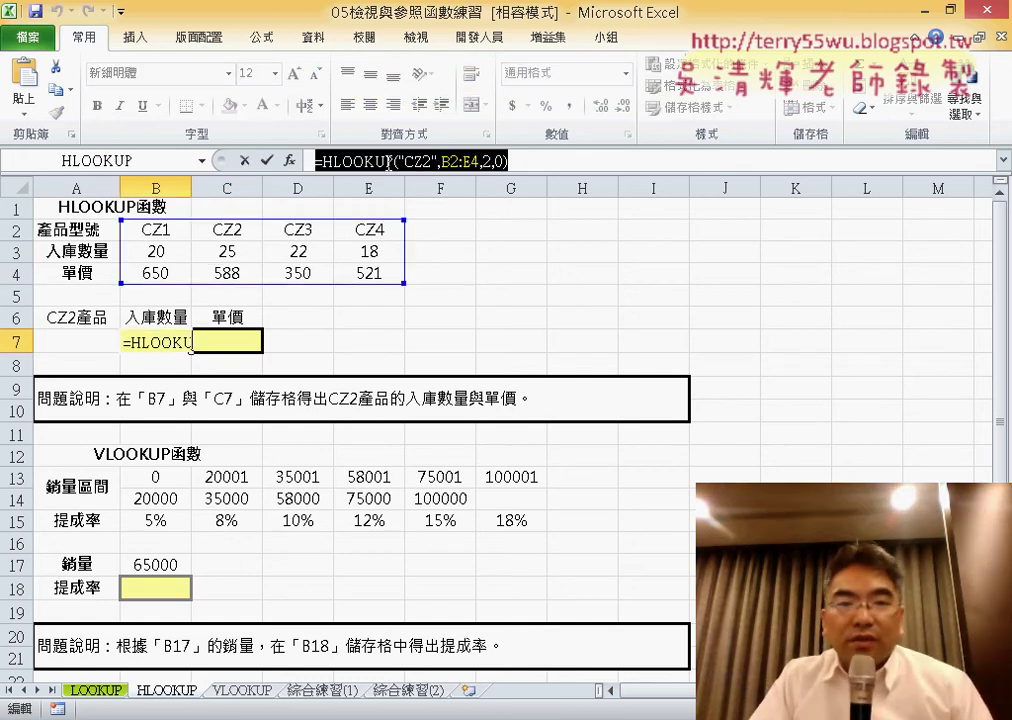
right_click(340, 161)
click(430, 204)
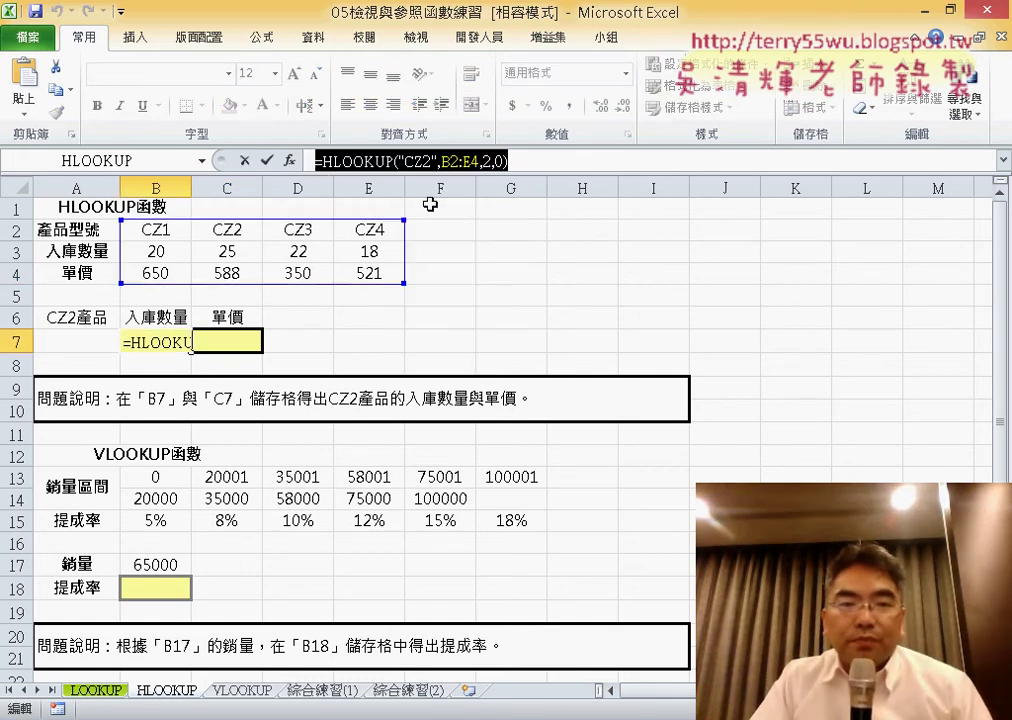
click(244, 160)
- Paste the formula into C7 as =HLOOKUP("CZ2",B2:E4,3,0) so it returns 588
click(253, 336)
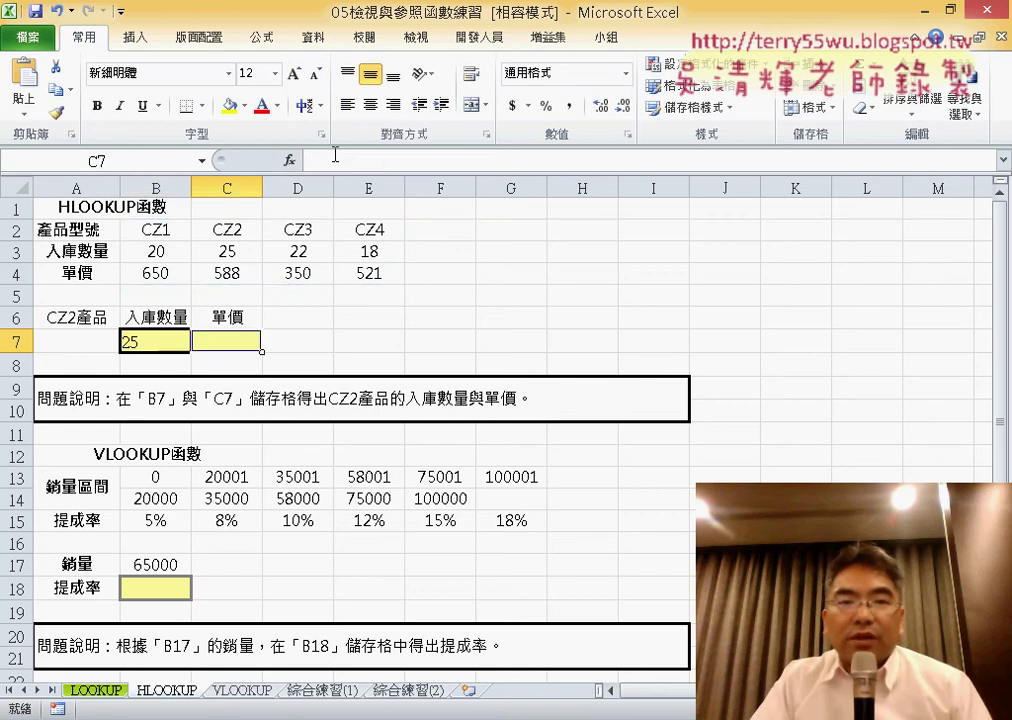
right_click(336, 158)
click(376, 238)
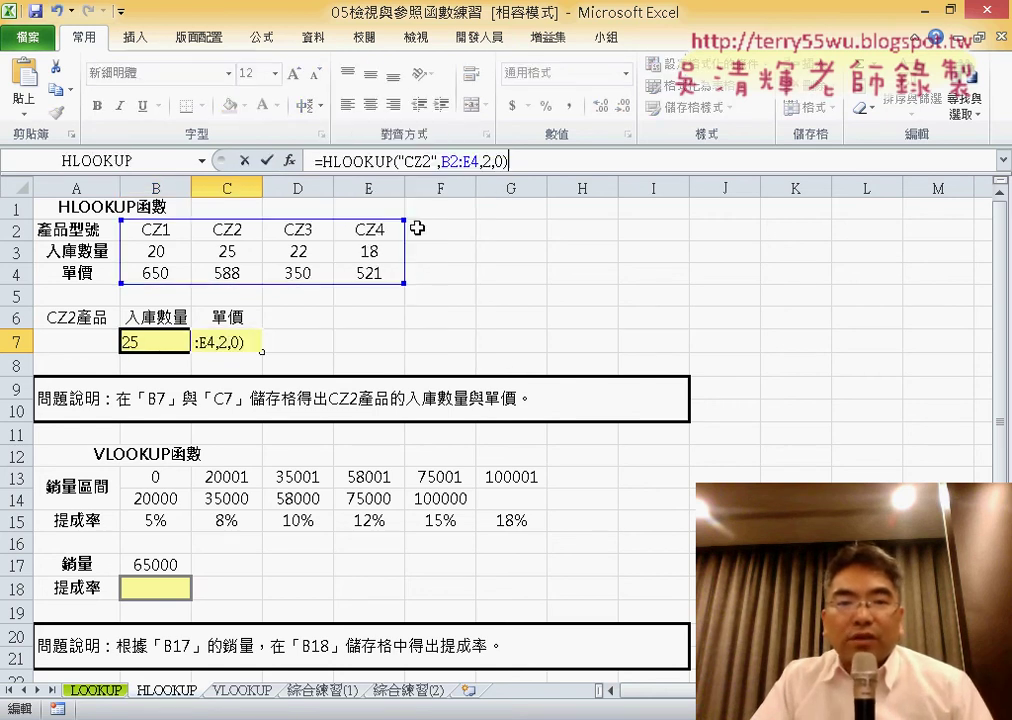
double_click(487, 161)
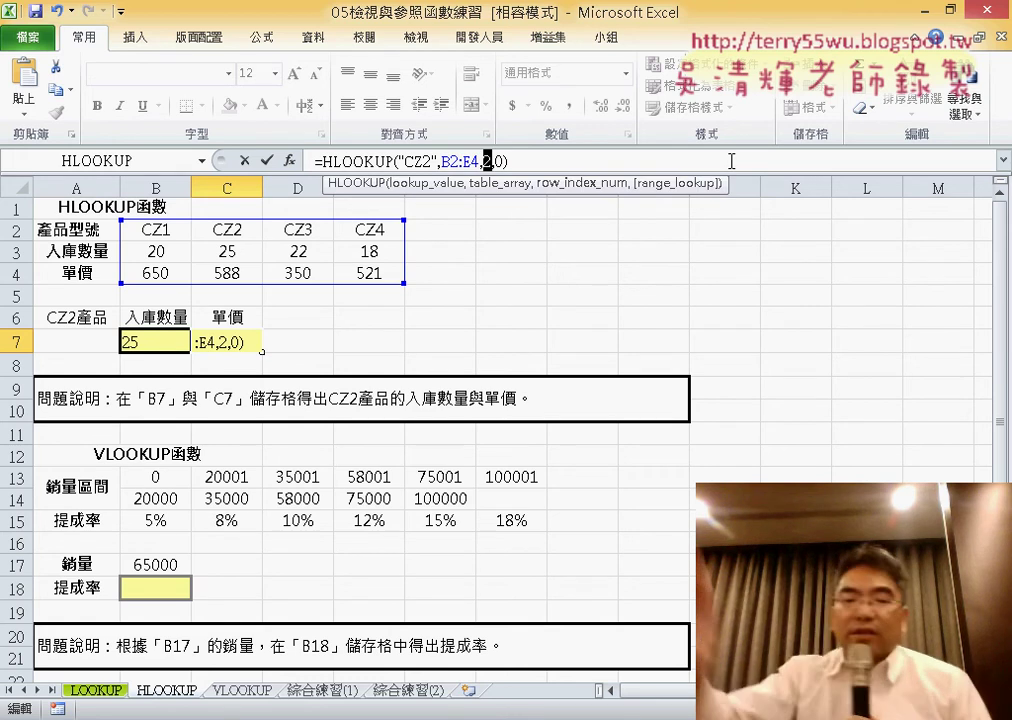
text(3)
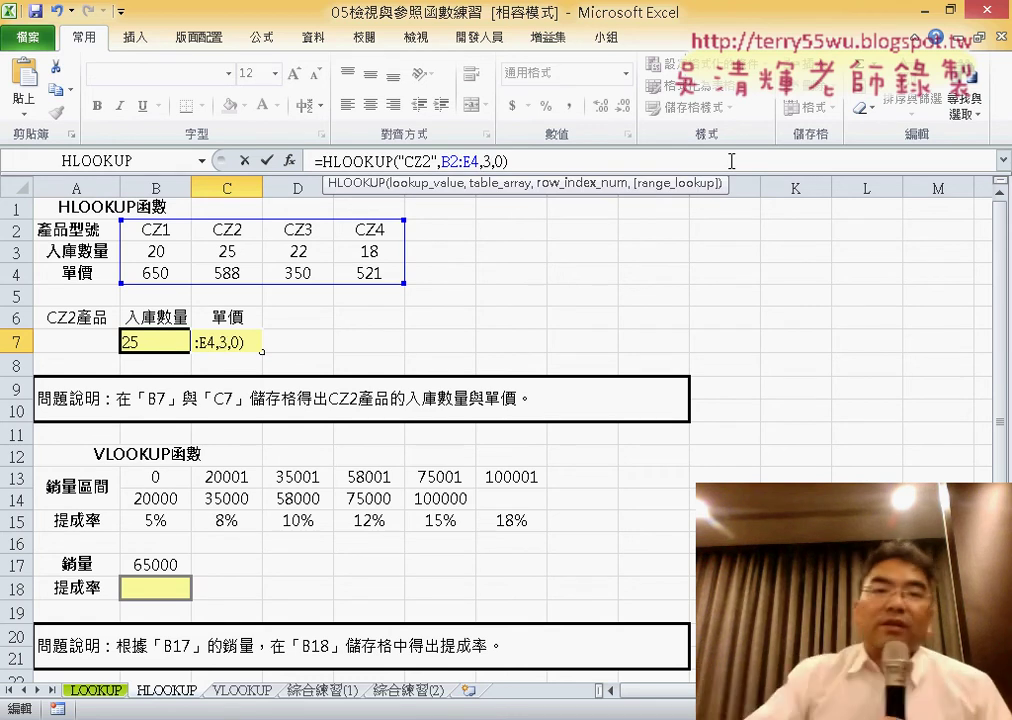
click(265, 159)
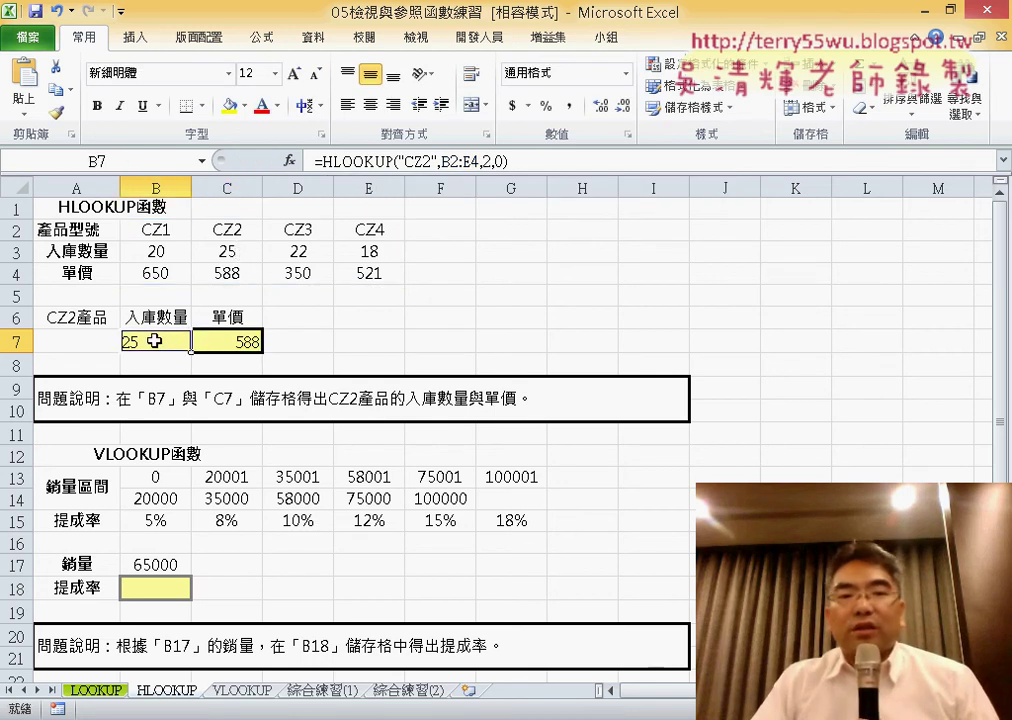
- Ink-annotate the CZ2 code and its B7/C7 results, then clear the annotations
drag(170, 340, 230, 341)
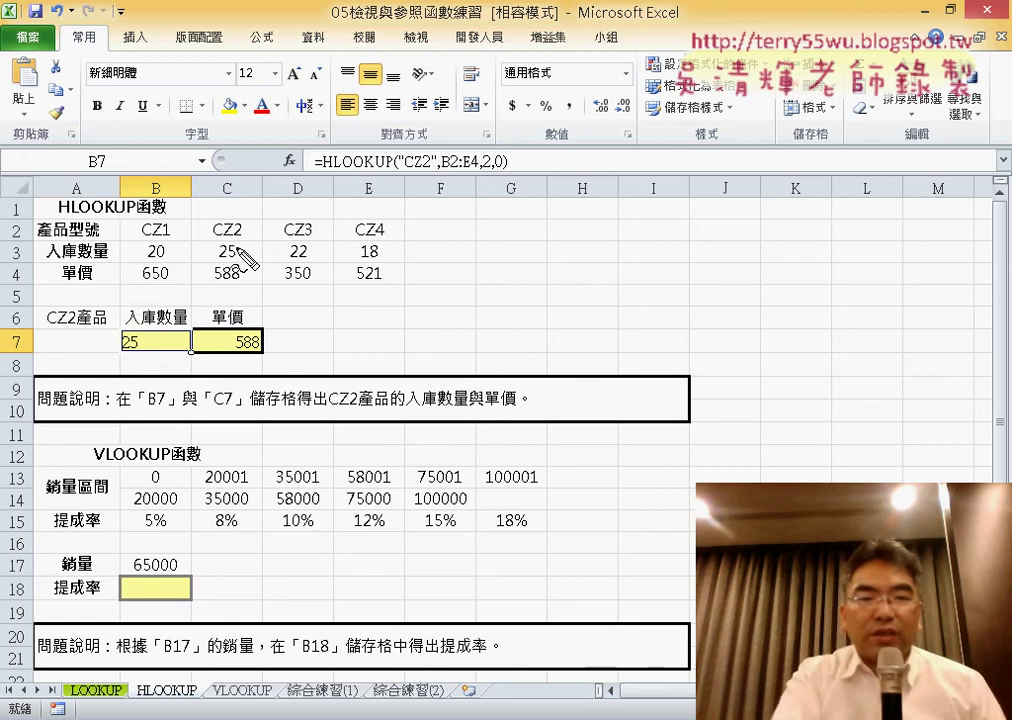
drag(241, 236, 222, 250)
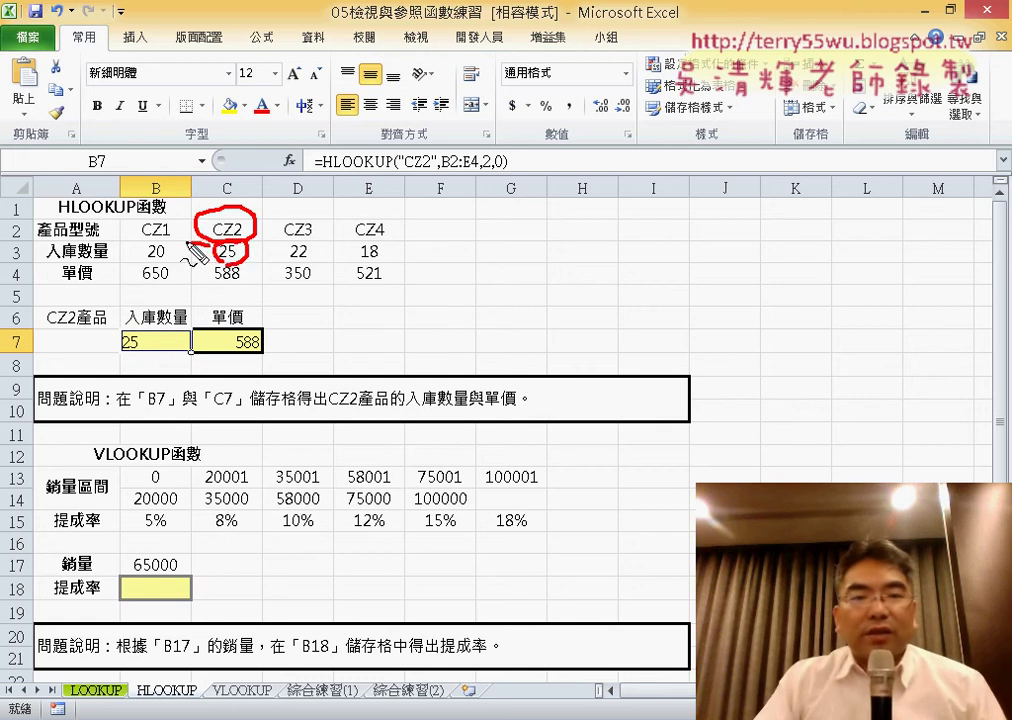
mouse_move(228, 252)
mouse_down()
mouse_move(150, 345)
mouse_move(160, 330)
mouse_move(228, 335)
mouse_move(243, 318)
mouse_up()
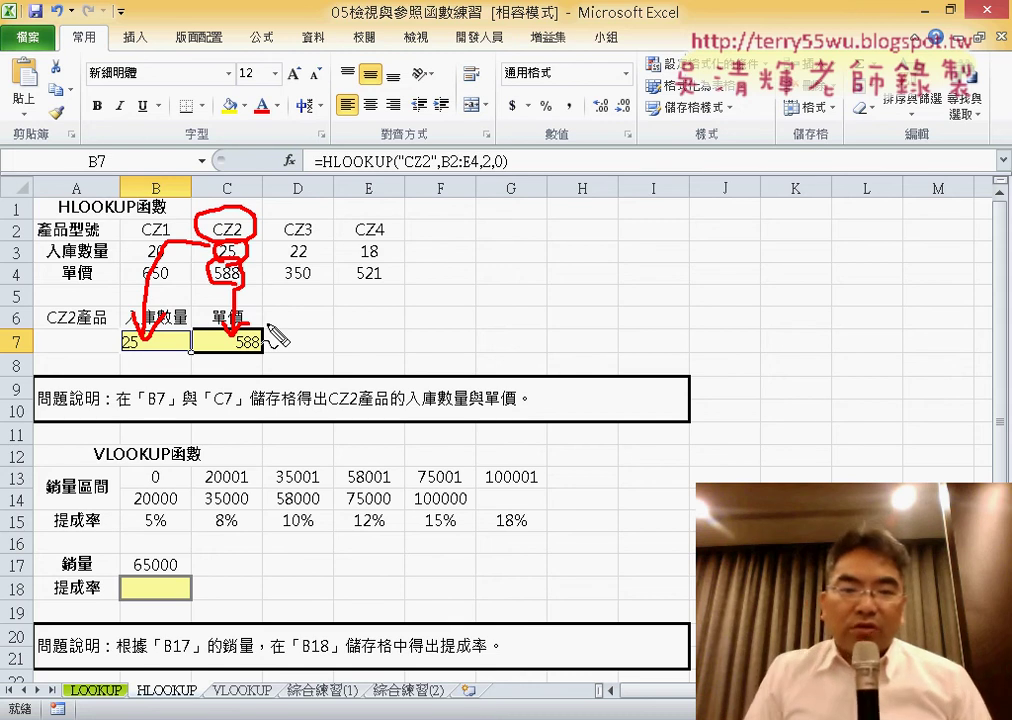
key(Escape)
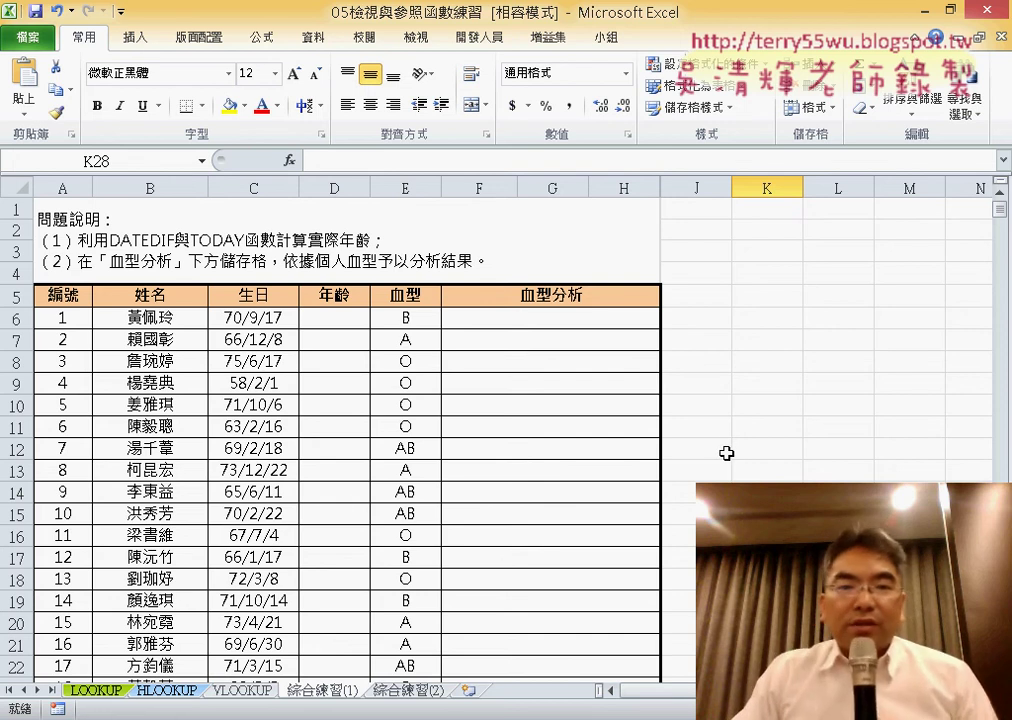
- Review the age, blood-type and analysis cells and the blood-type B reference entry
click(350, 320)
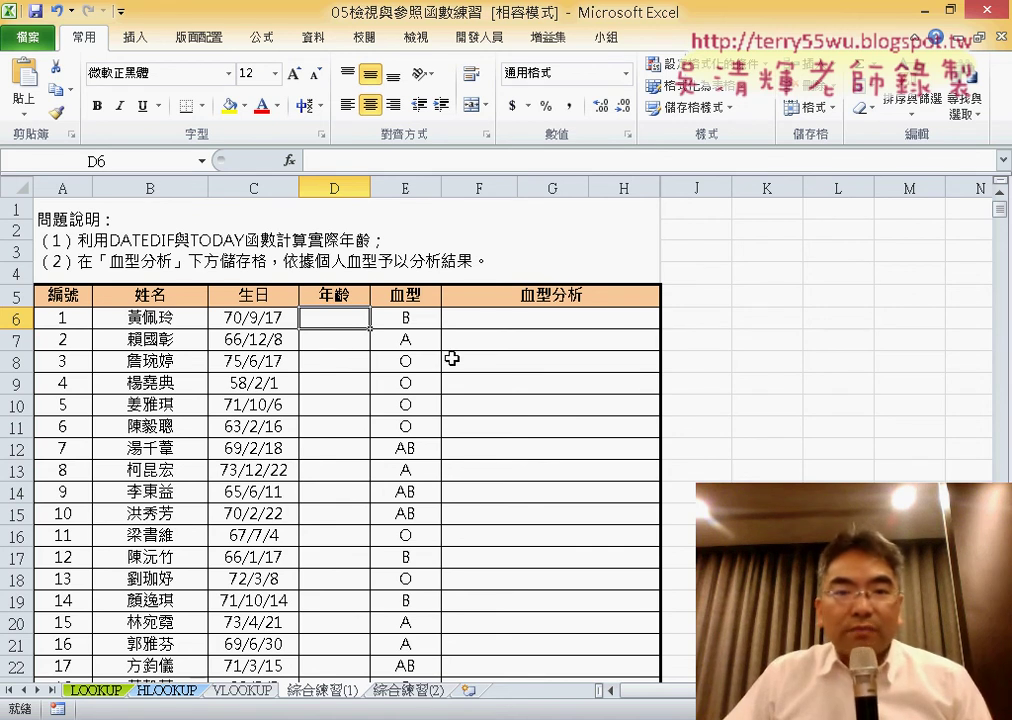
click(547, 323)
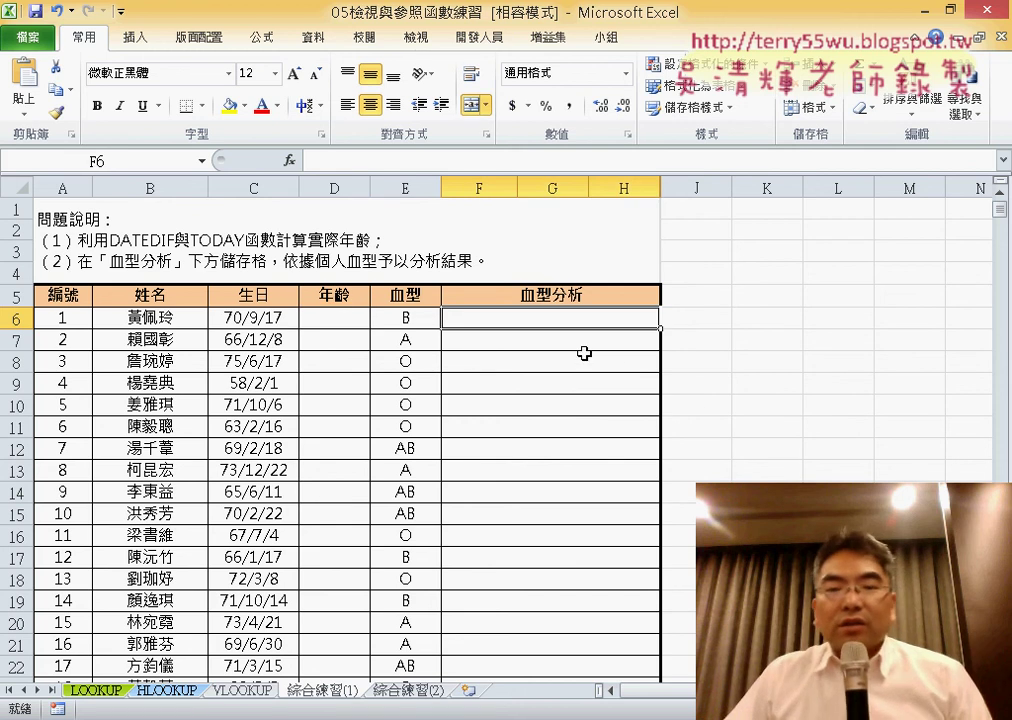
click(405, 318)
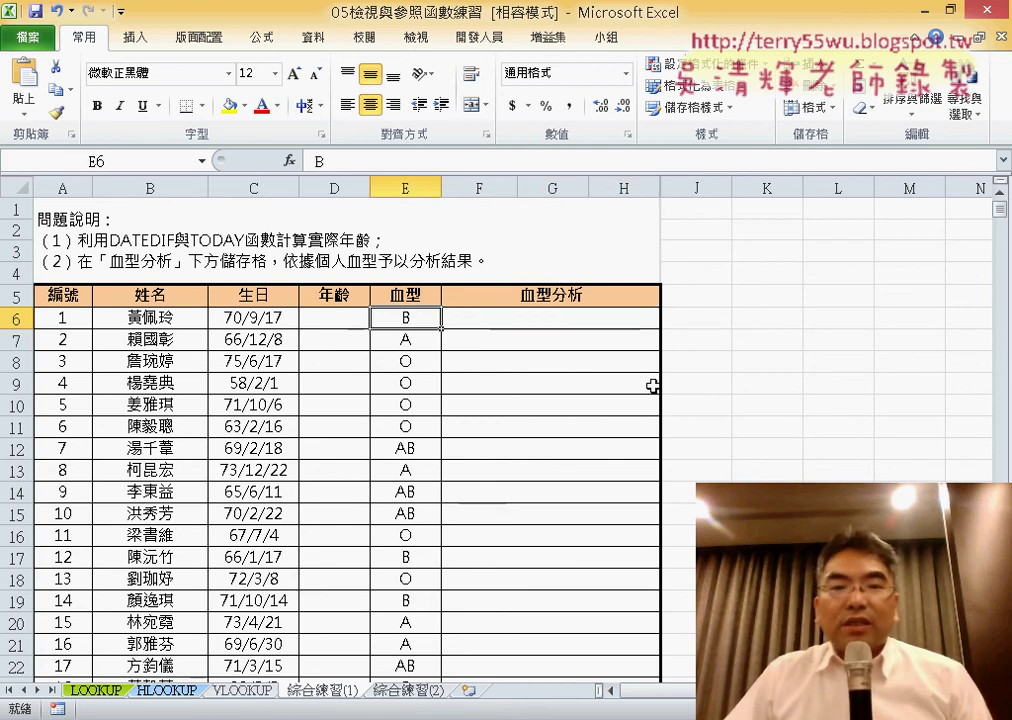
scroll(655, 386, down, 4)
scroll(655, 386, down, 2)
click(62, 495)
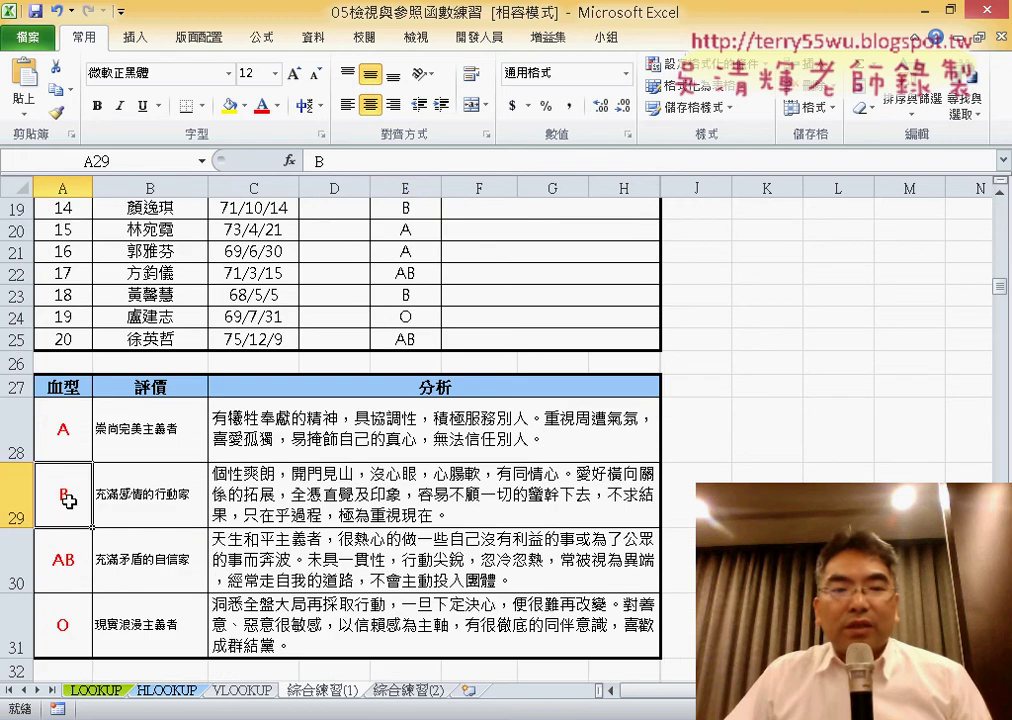
click(140, 494)
click(250, 492)
scroll(549, 349, up, 4)
scroll(549, 345, up, 2)
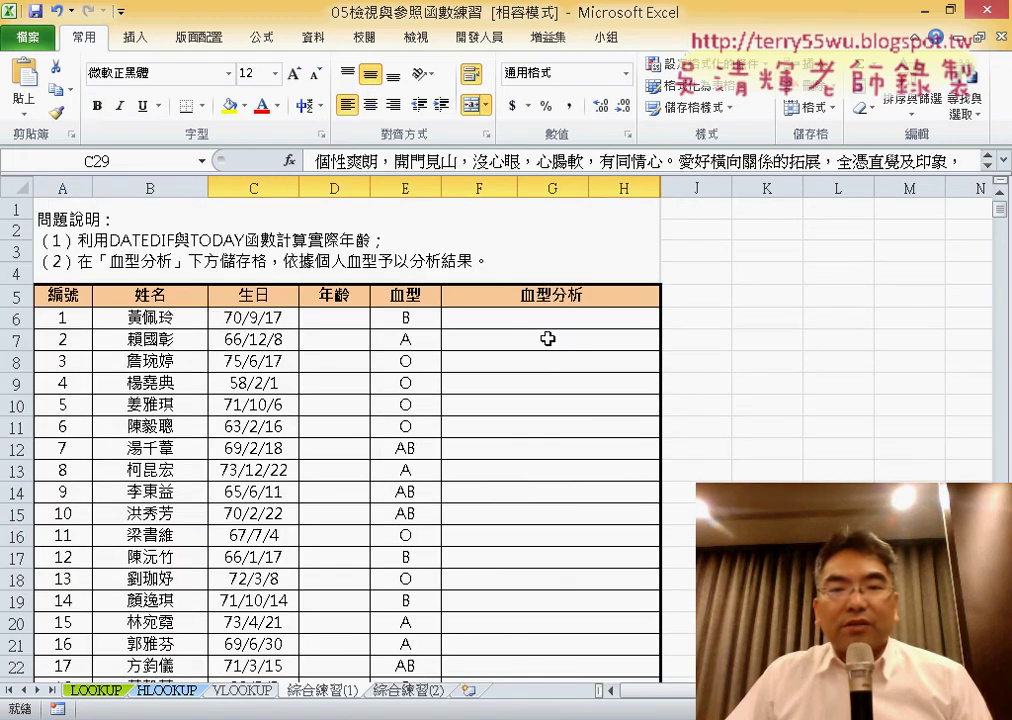
click(546, 322)
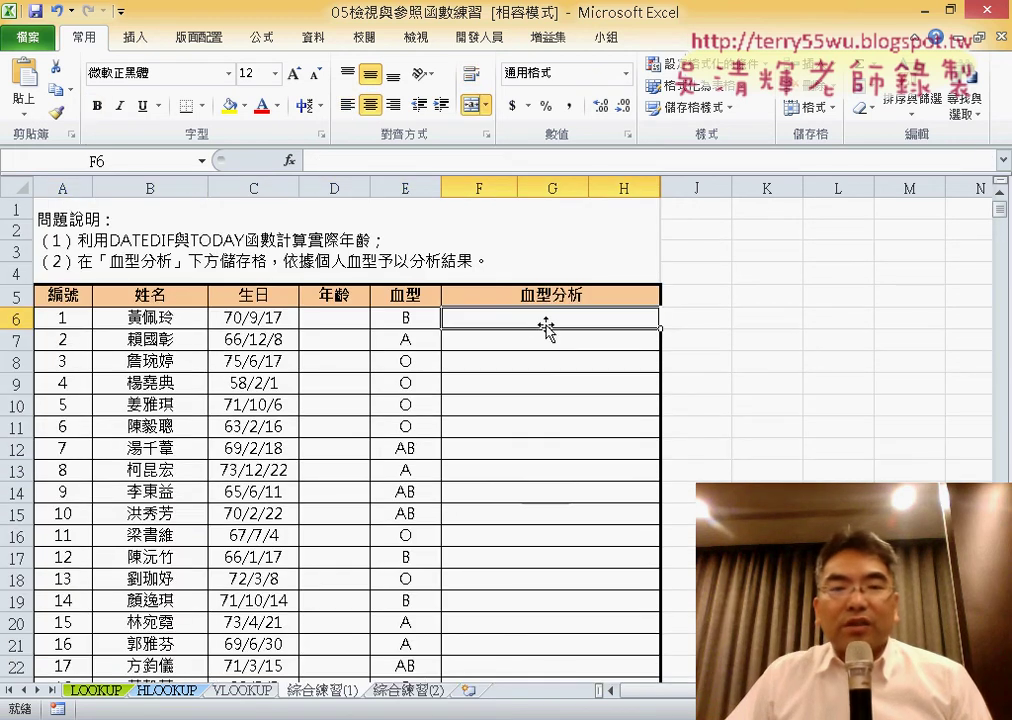
- Select rows 6 through 25 of the blood-type table
click(15, 318)
scroll(80, 418, down, 4)
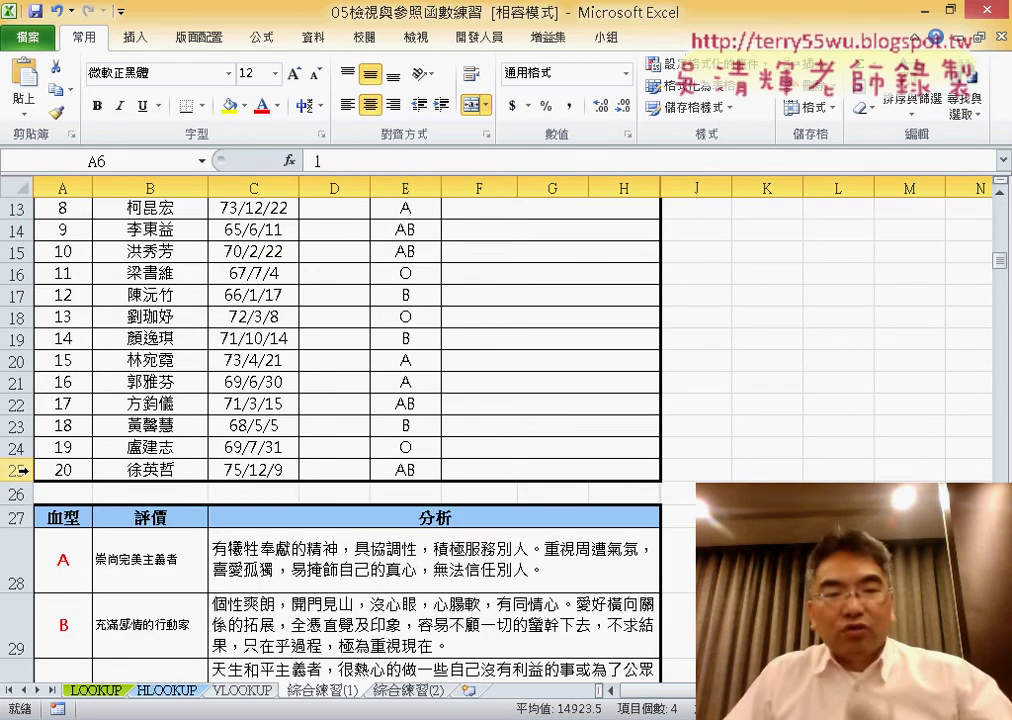
scroll(22, 469, up, 4)
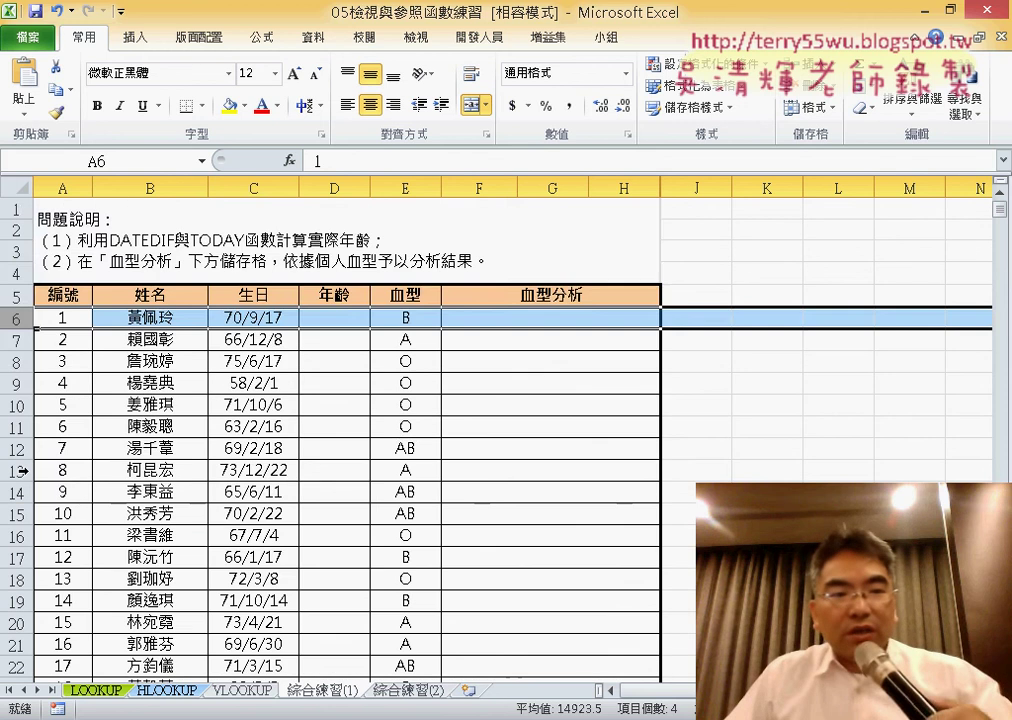
scroll(22, 469, down, 3)
scroll(22, 430, down, 2)
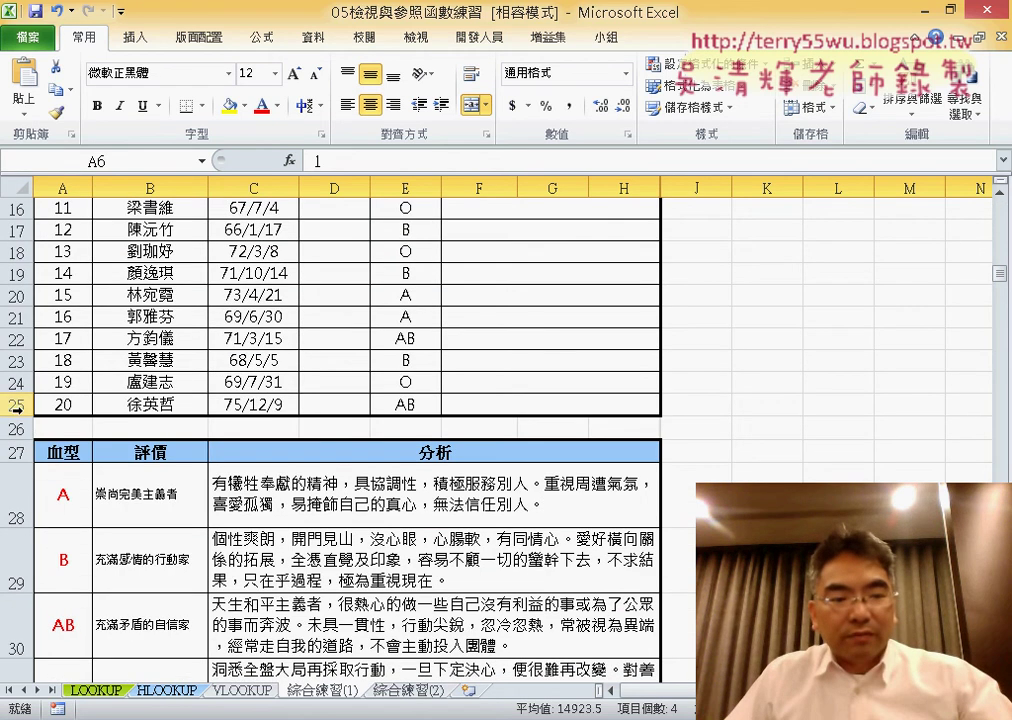
shift+click(16, 406)
- Set the row height of rows 6–25 to 100
scroll(240, 400, up, 5)
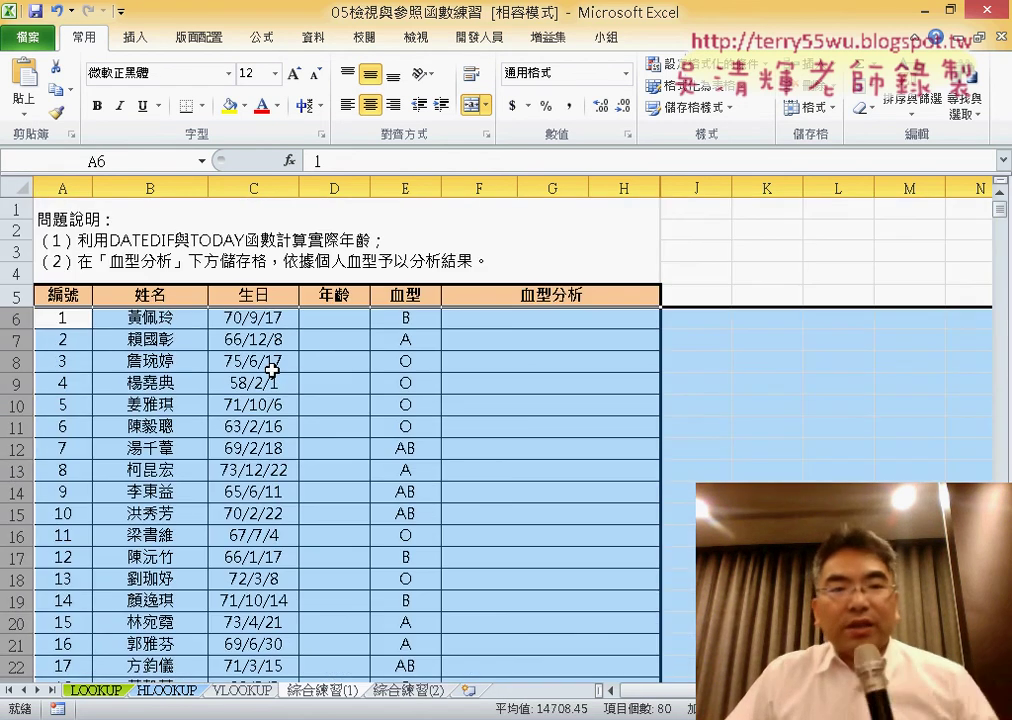
right_click(265, 411)
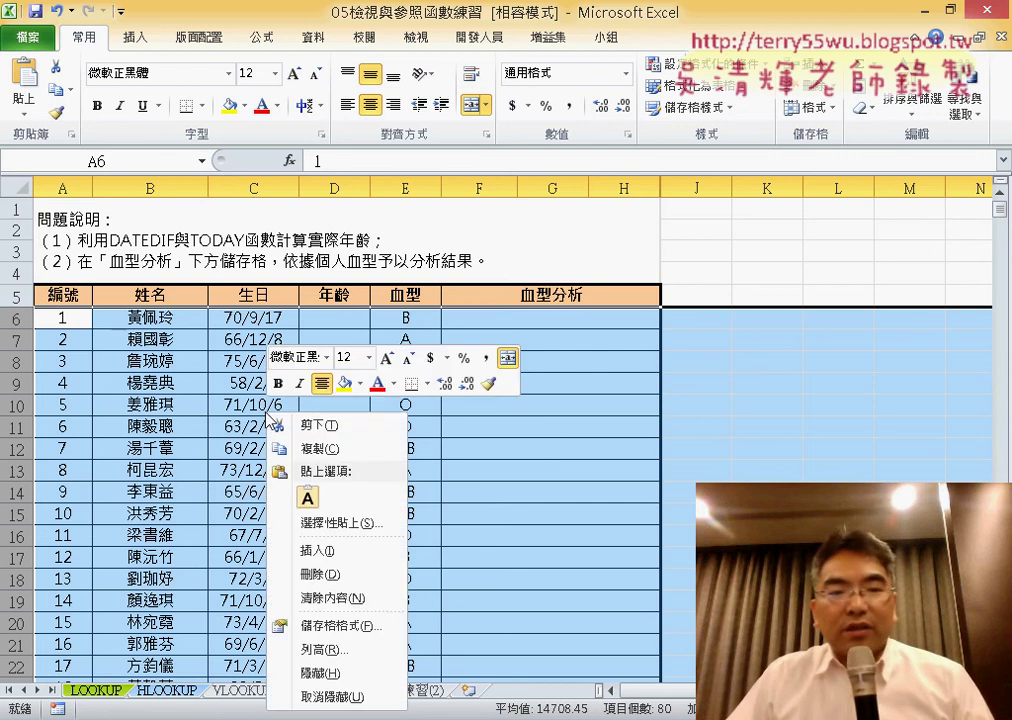
click(332, 646)
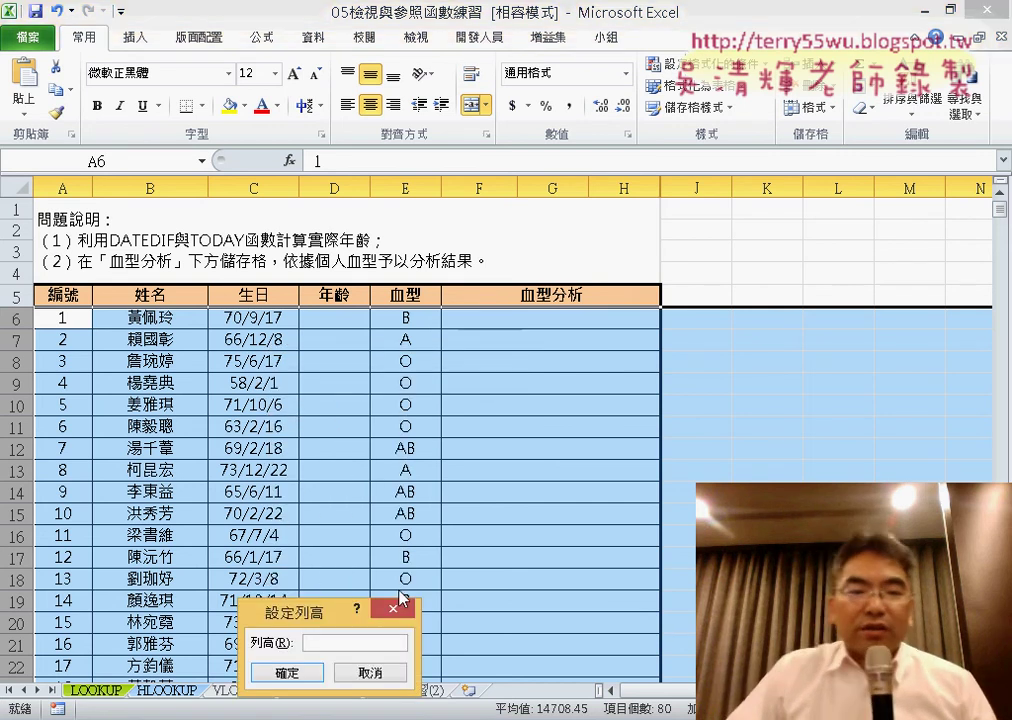
drag(325, 612, 401, 247)
text(1)
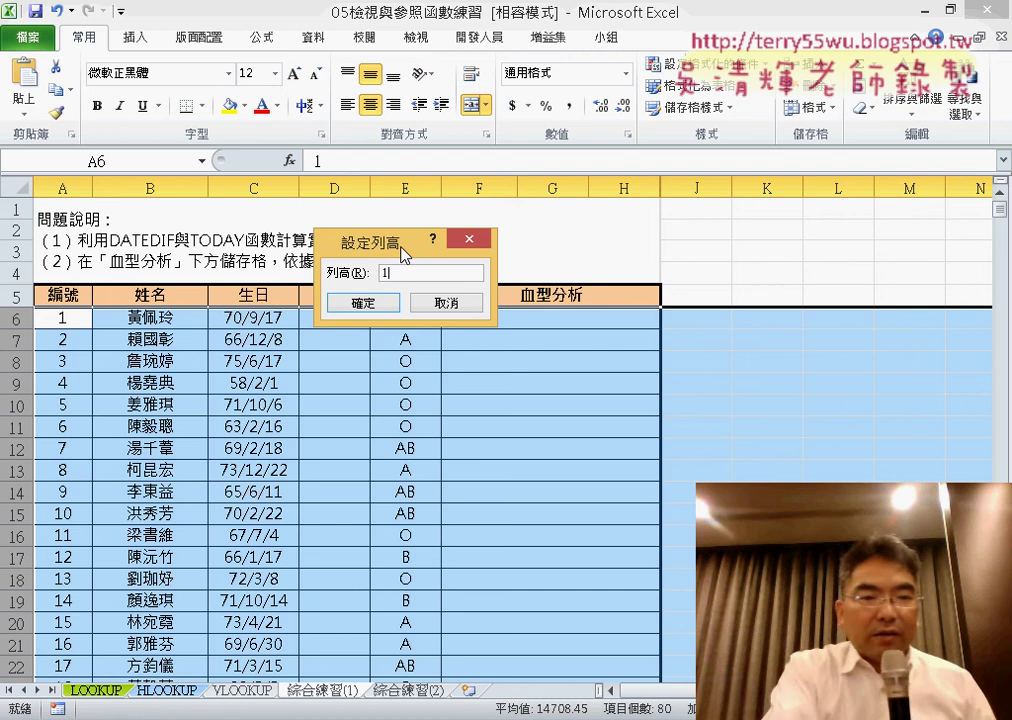
text(00)
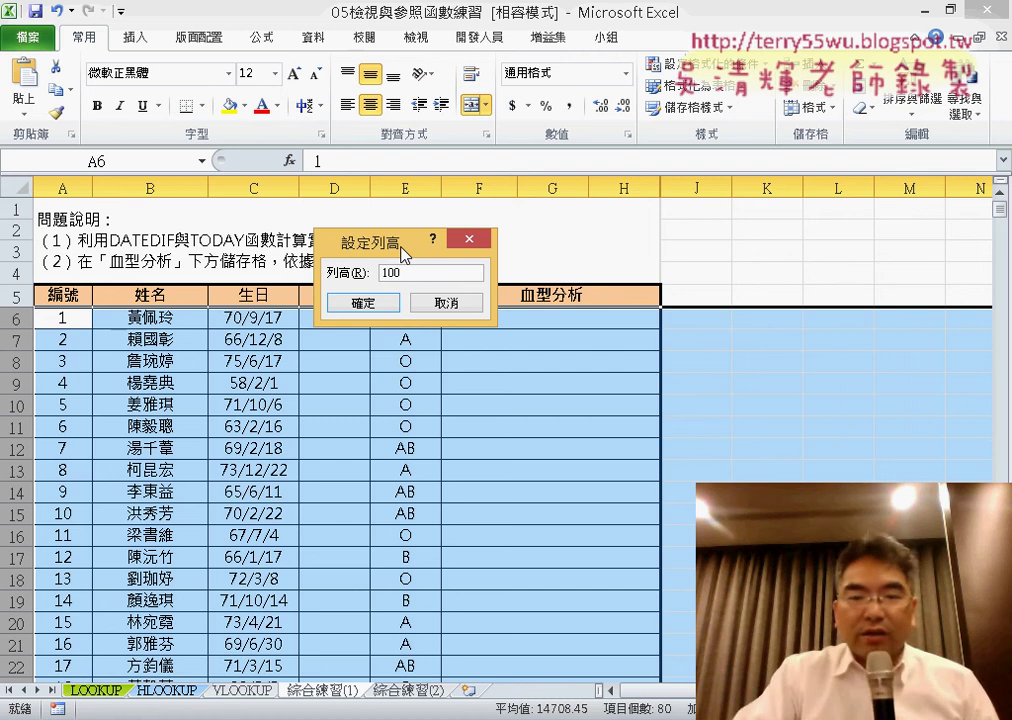
key(Return)
click(570, 349)
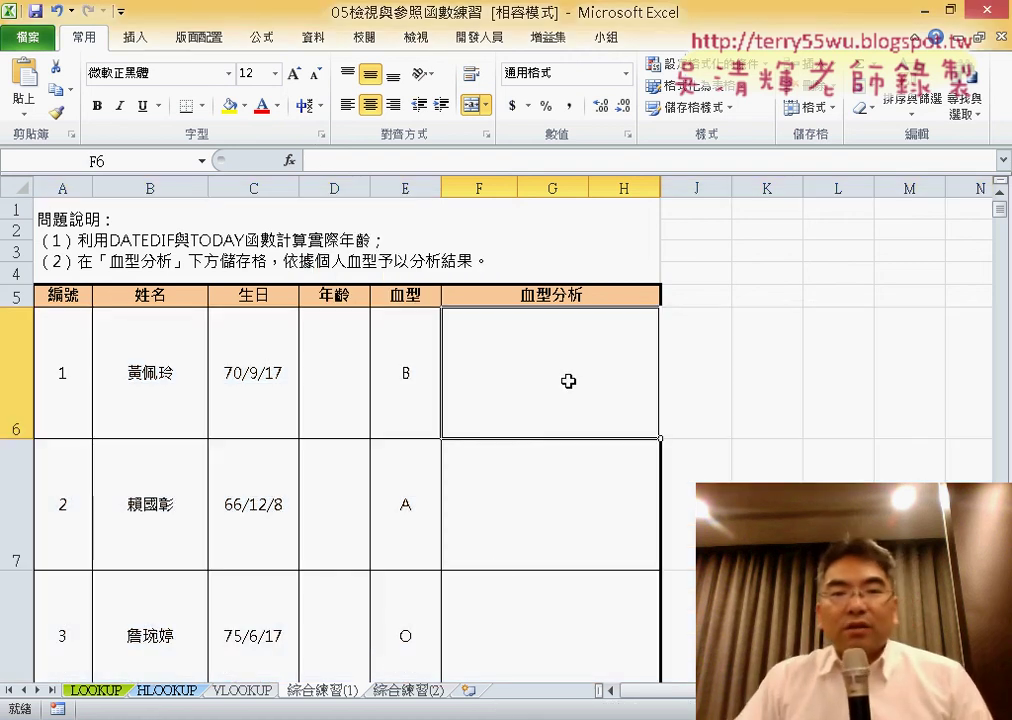
- Scroll the PowerPoint slides to slide 43's blood-type example, then return to Excel
key(alt+Tab)
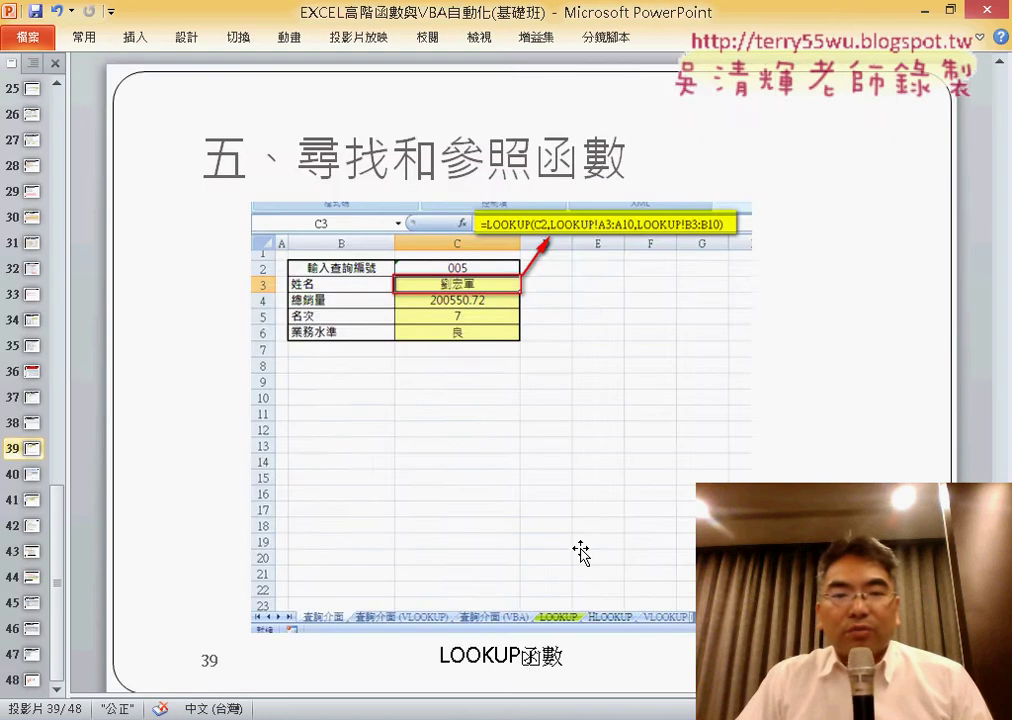
scroll(581, 549, down, 1)
scroll(581, 549, down, 1)
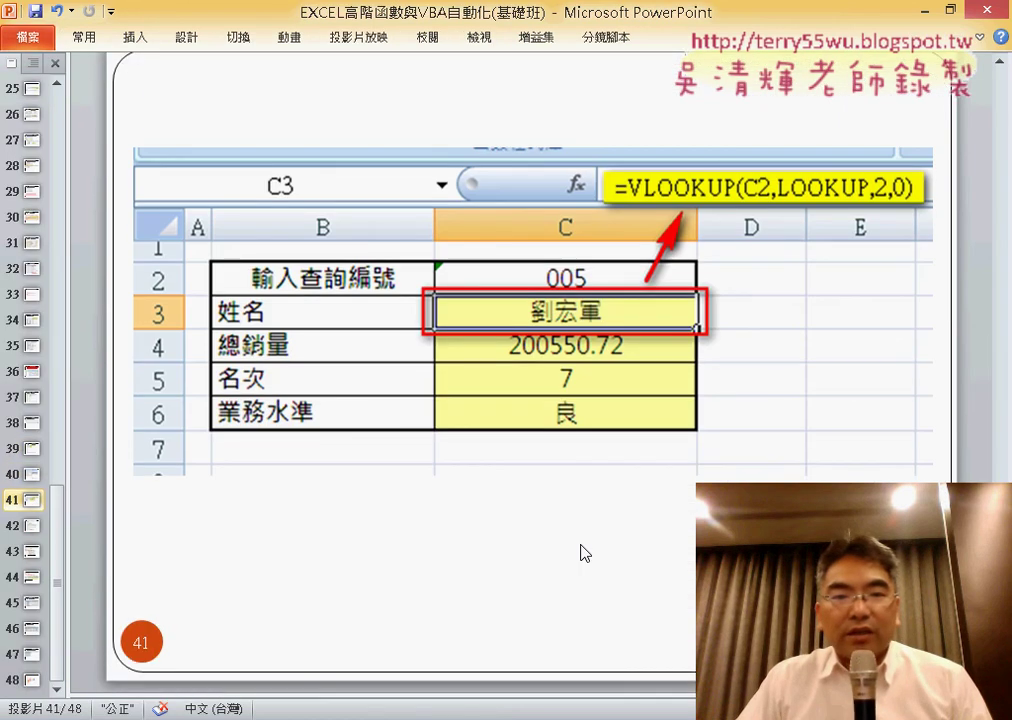
scroll(581, 549, down, 1)
scroll(580, 543, down, 1)
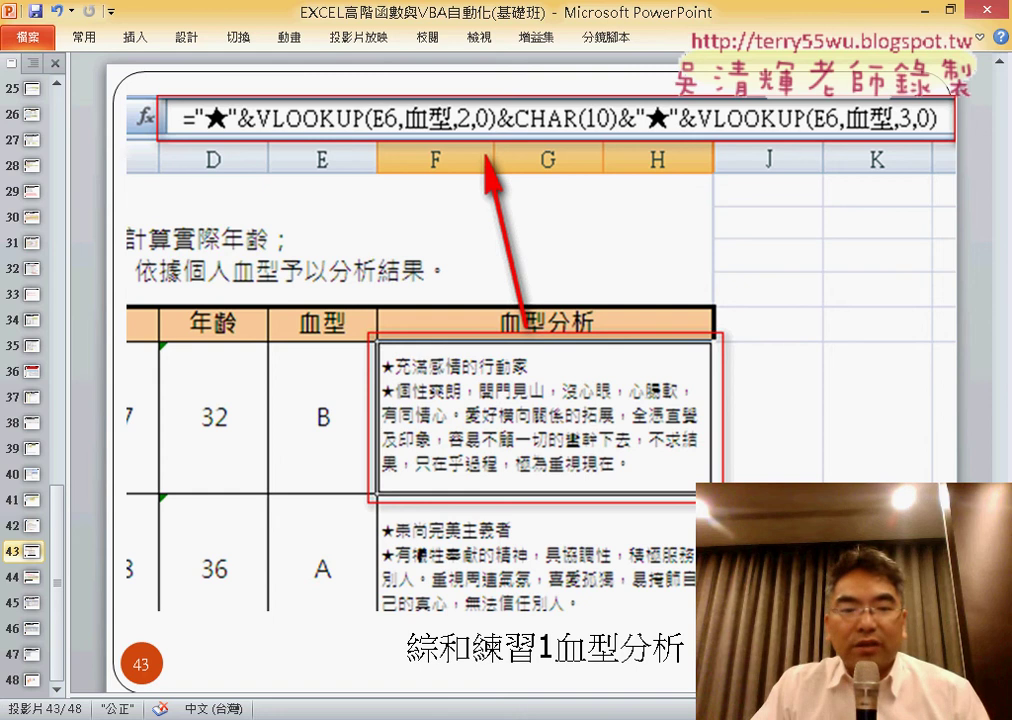
click(269, 712)
scroll(325, 563, down, 6)
- Inspect the reference table's 評價 and 分析 entries for type B, then return to slide 43
scroll(327, 560, down, 3)
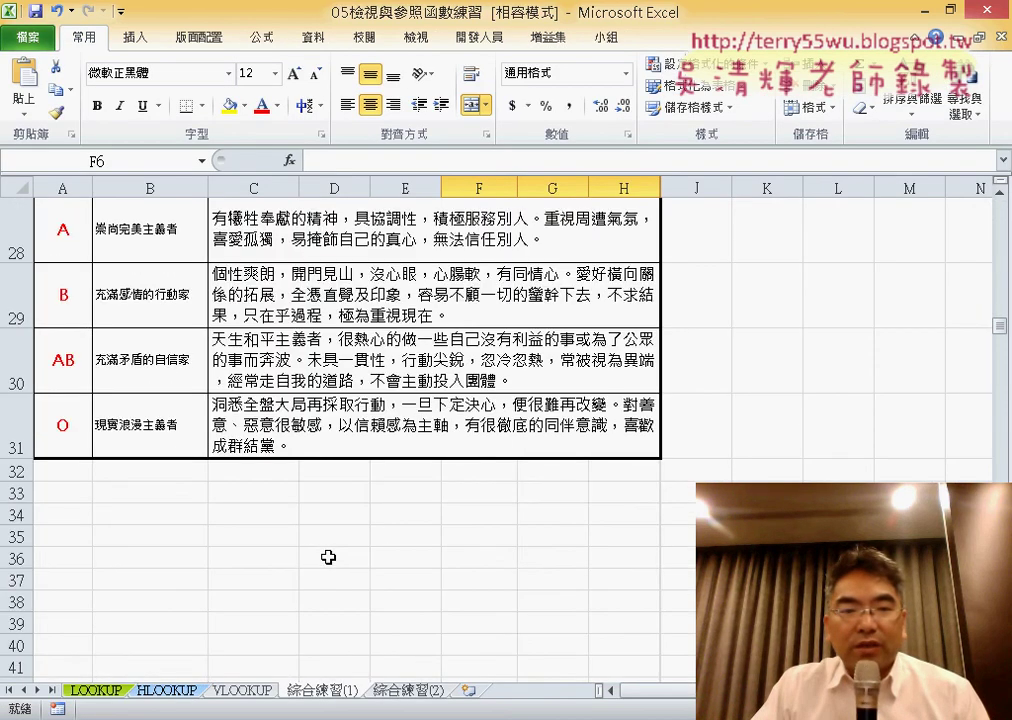
scroll(287, 531, up, 2)
scroll(283, 533, down, 1)
click(164, 381)
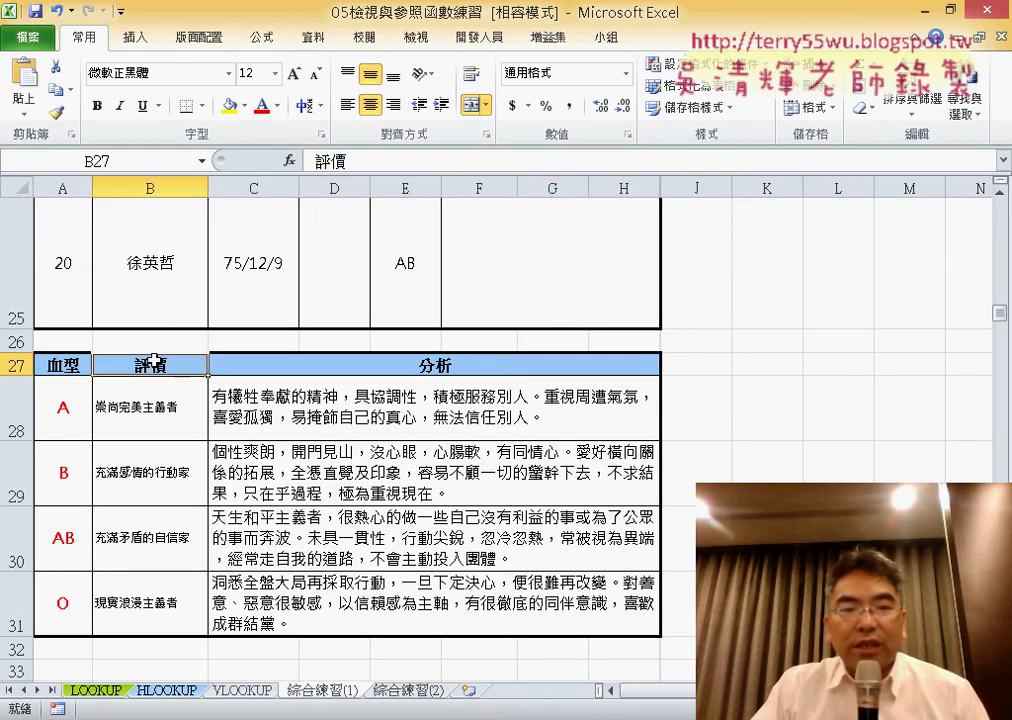
click(183, 470)
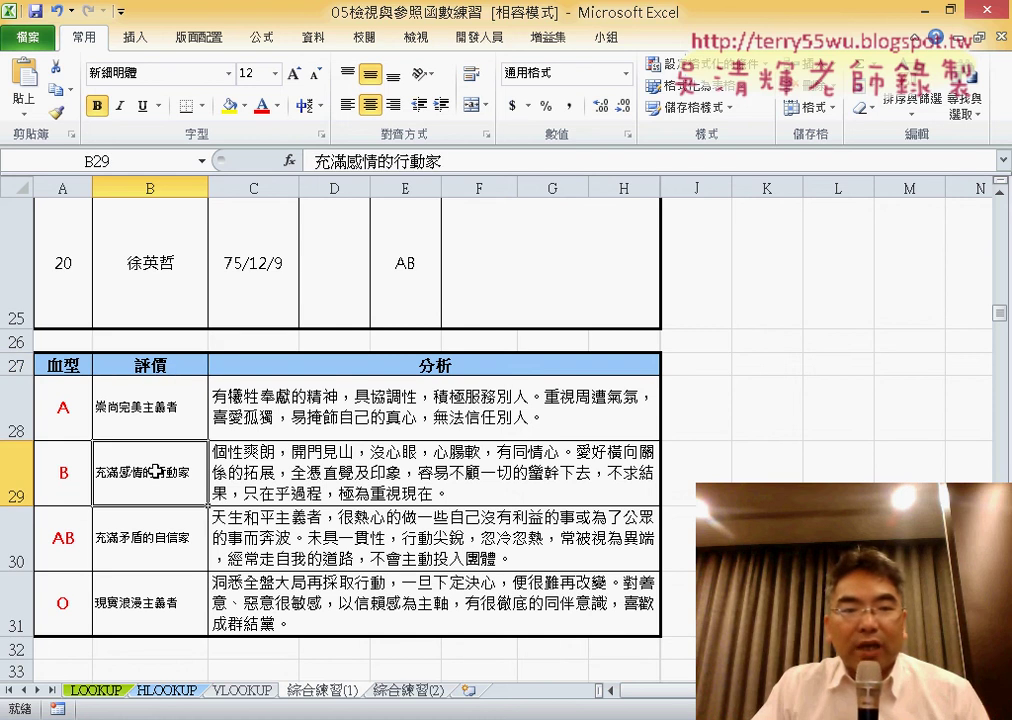
click(407, 371)
click(420, 470)
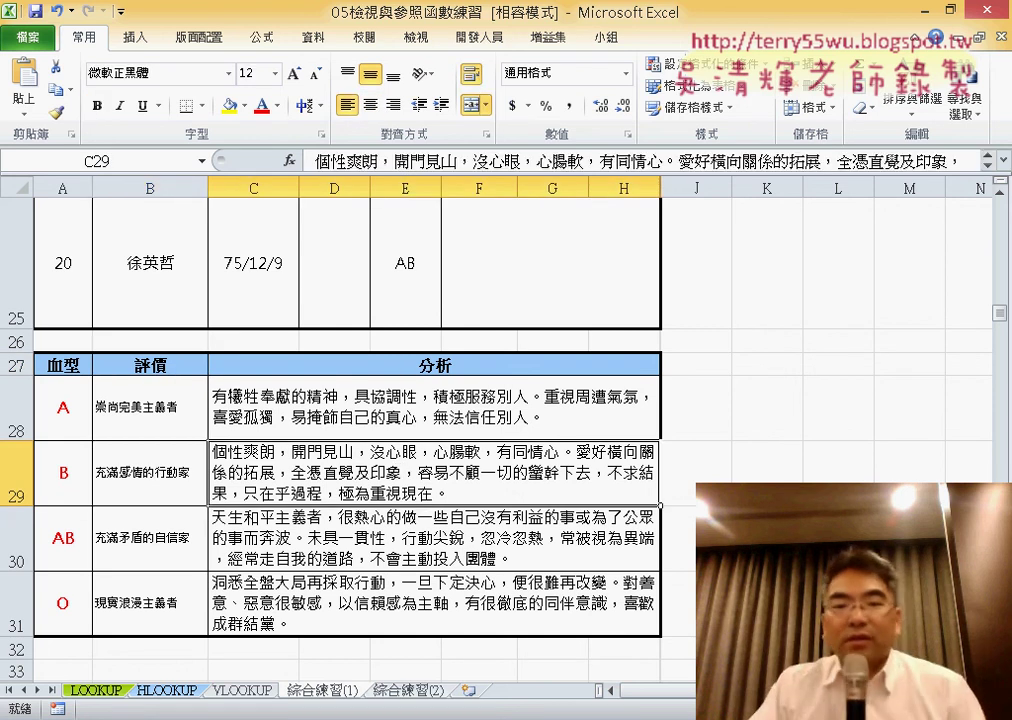
key(alt+Tab)
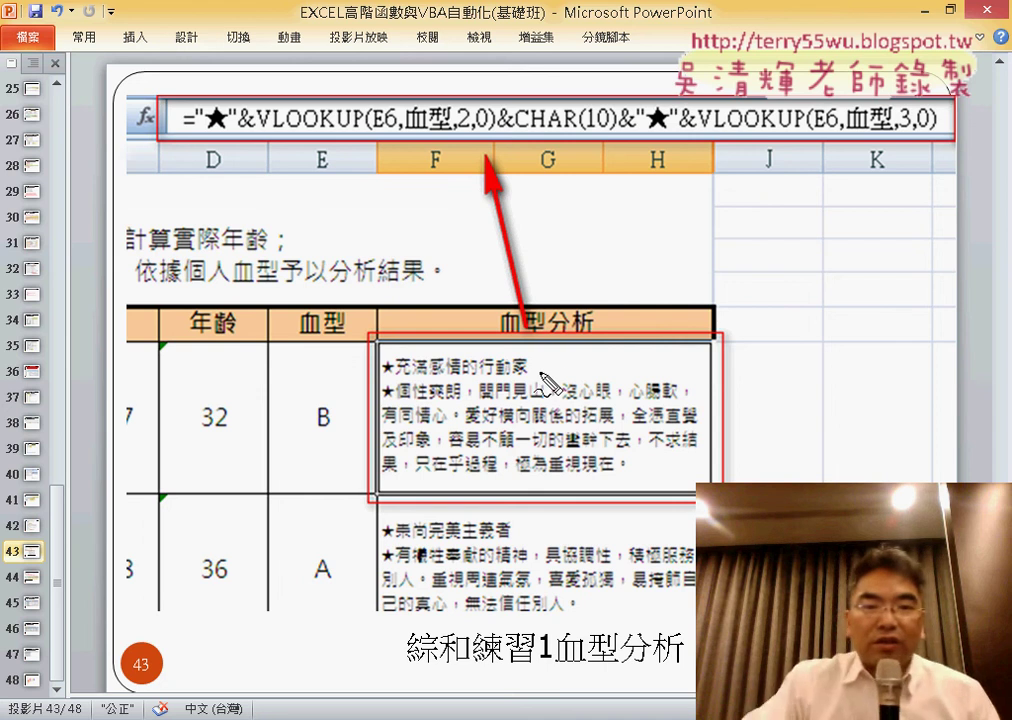
drag(562, 359, 584, 368)
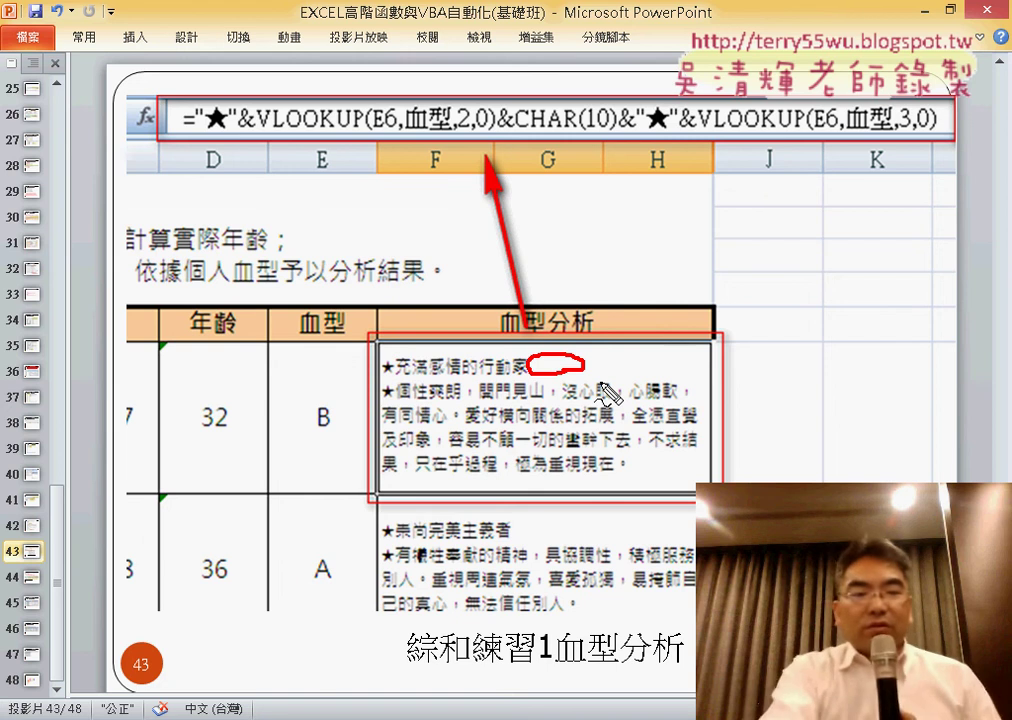
key(ctrl+z)
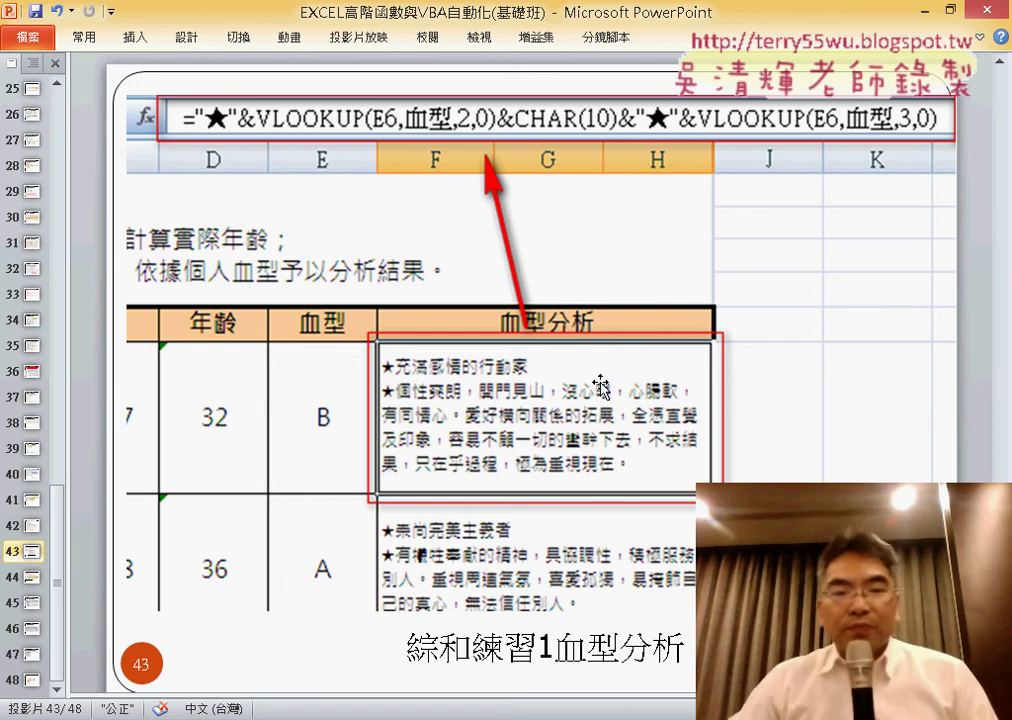